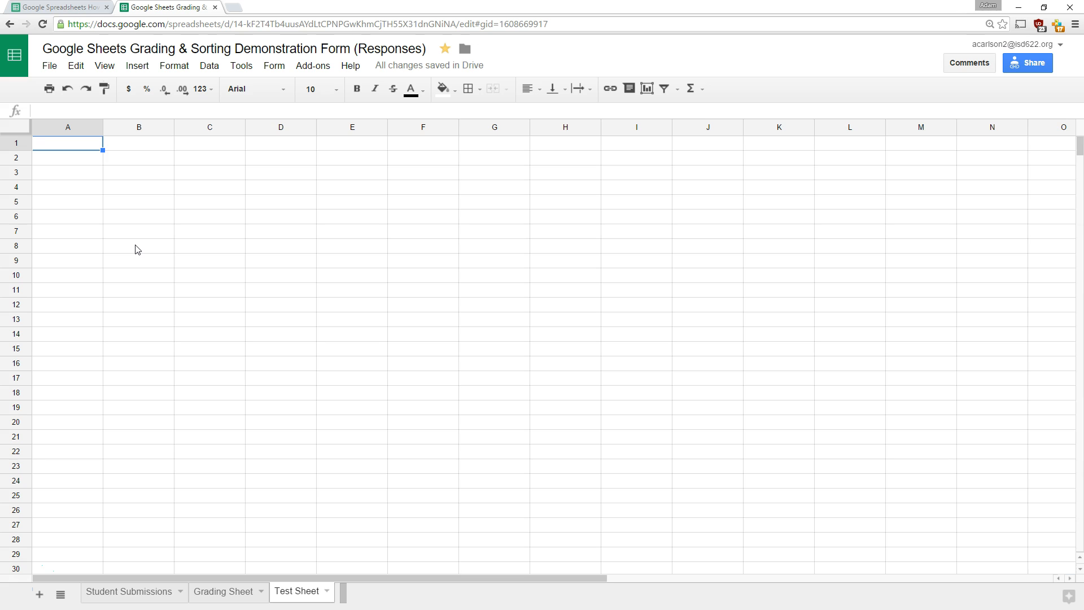
- Enter the numbers 1 to 5 in A1:E1 and 6 to 10 in A2:E2 of the Test Sheet
text(1	2	3	4	5)
key(Return)
text(6	7	8	9	10)
key(Down)
key(Down)
key(Left)
key(Left)
key(Left)
drag(93, 143, 349, 152)
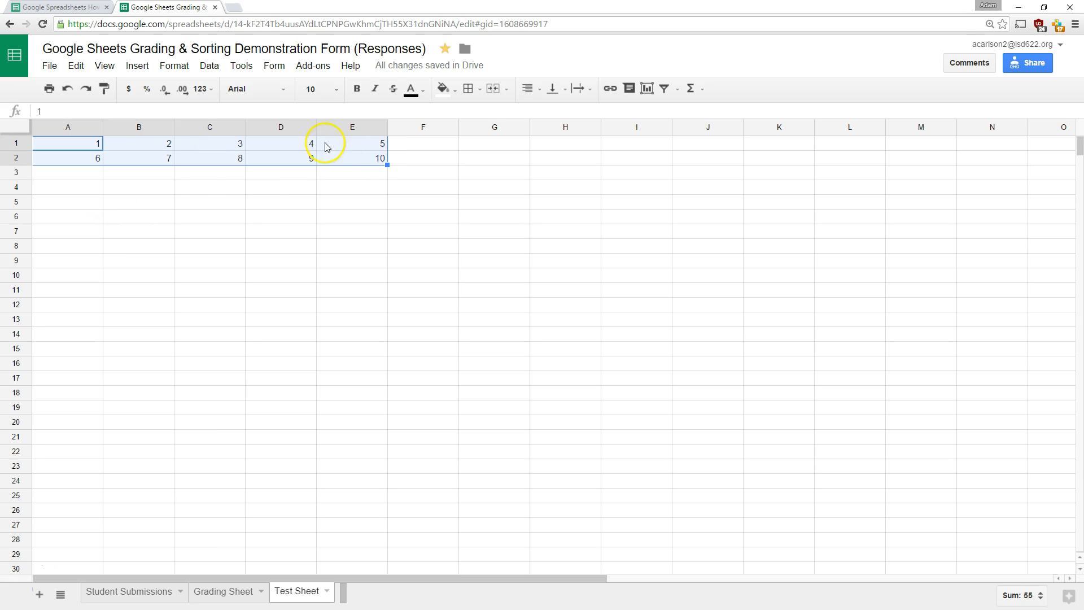
- Transpose the number block into cell A4 with the formula =transpose(A1:E2)
click(83, 192)
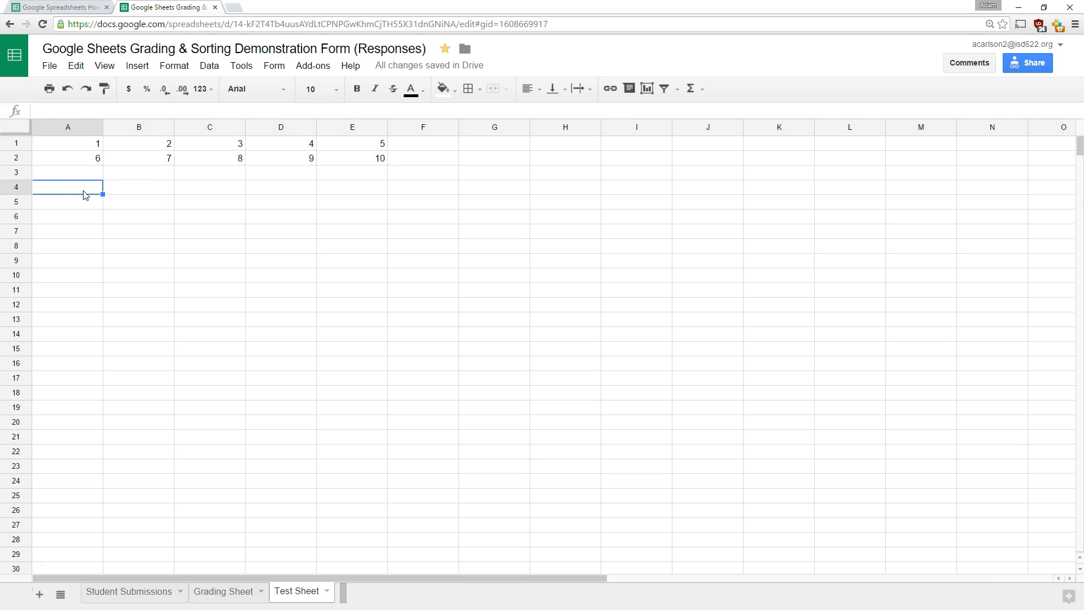
text(=)
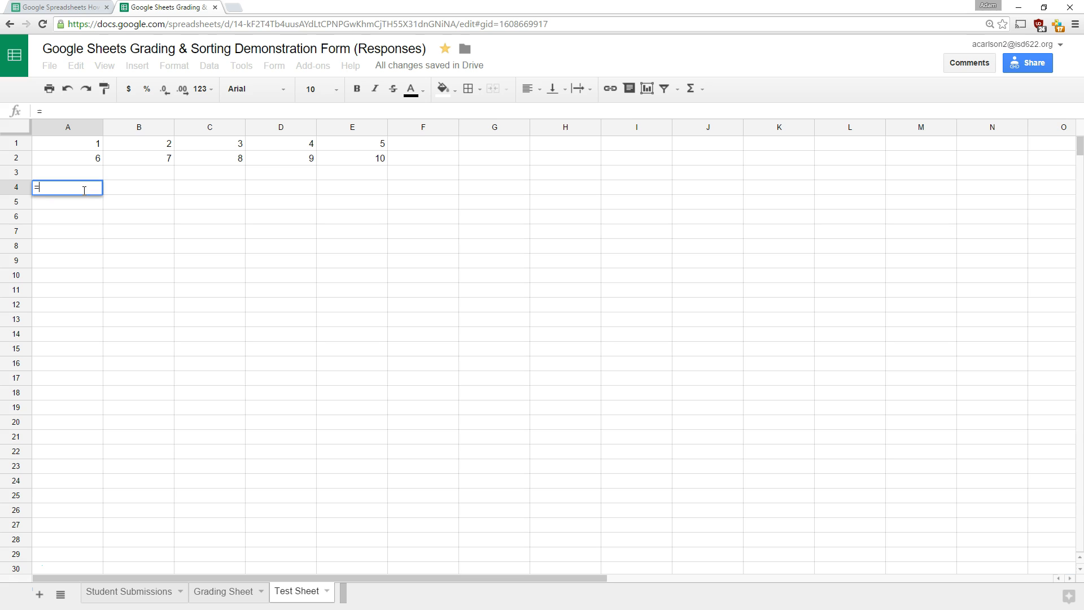
text(transpose()
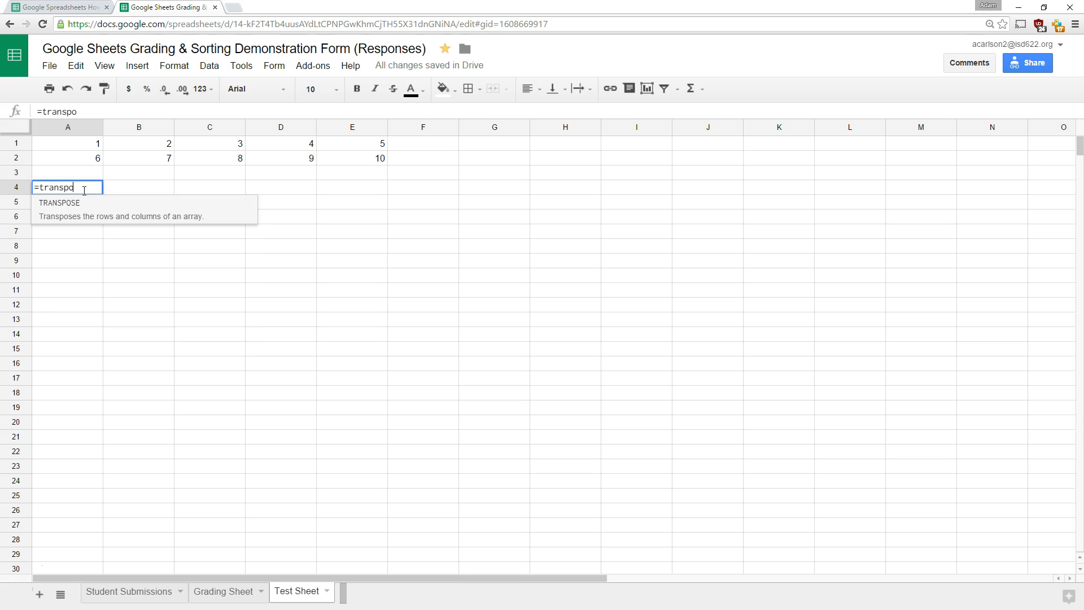
drag(84, 144, 381, 159)
text())
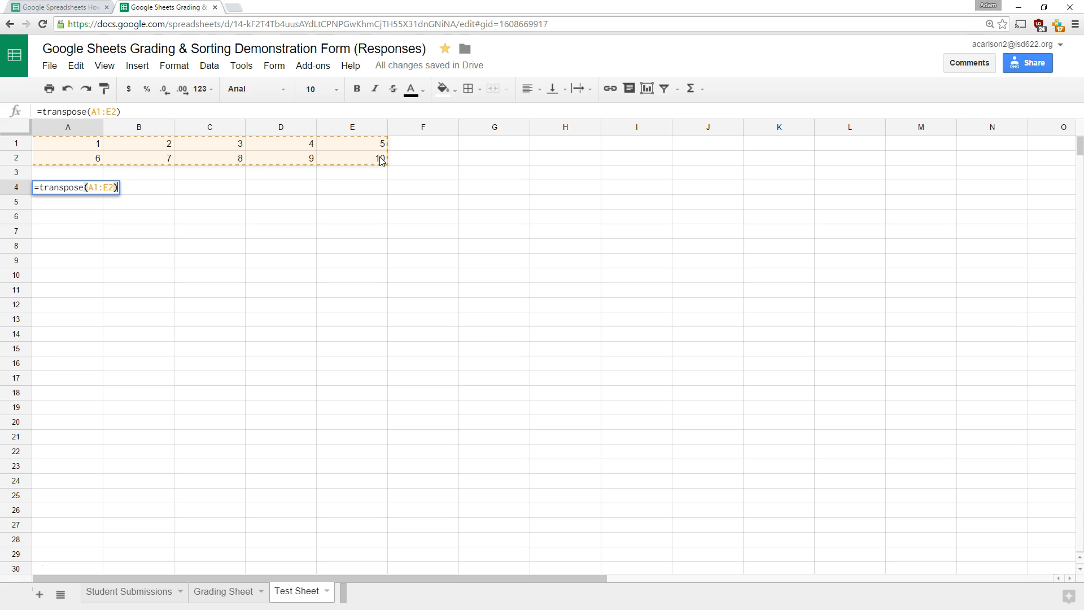
key(Return)
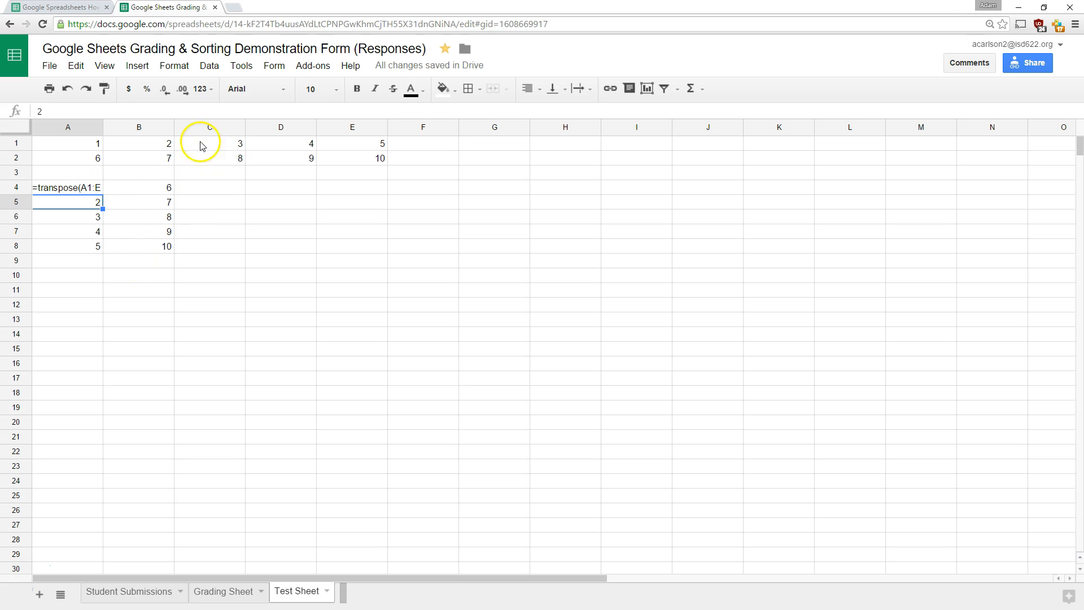
- Test how the transposed output follows its source by clearing cell C1, and undo the deletion
click(82, 185)
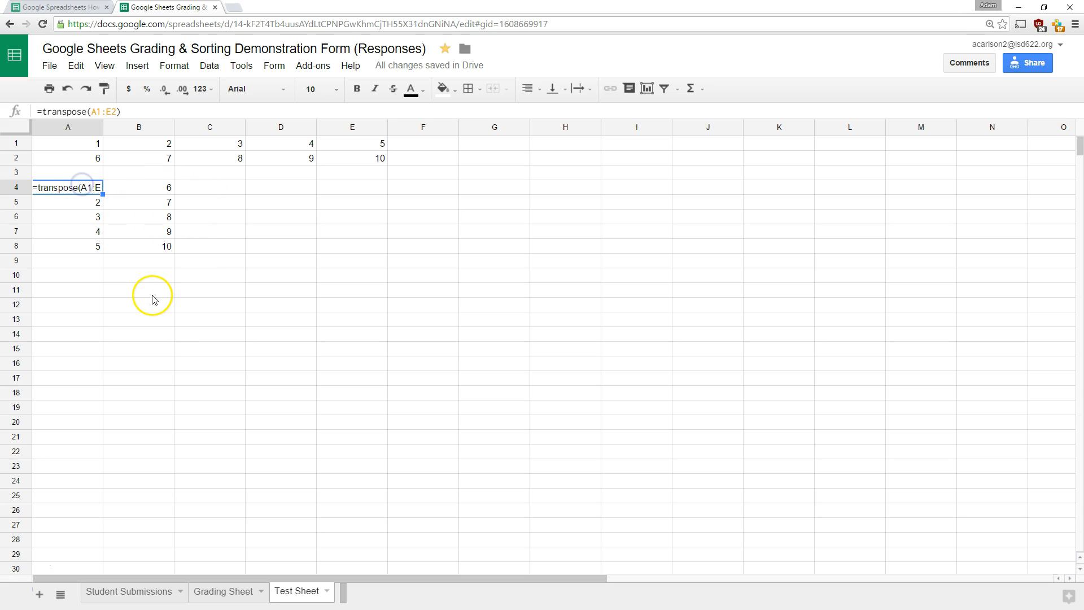
drag(81, 218, 161, 249)
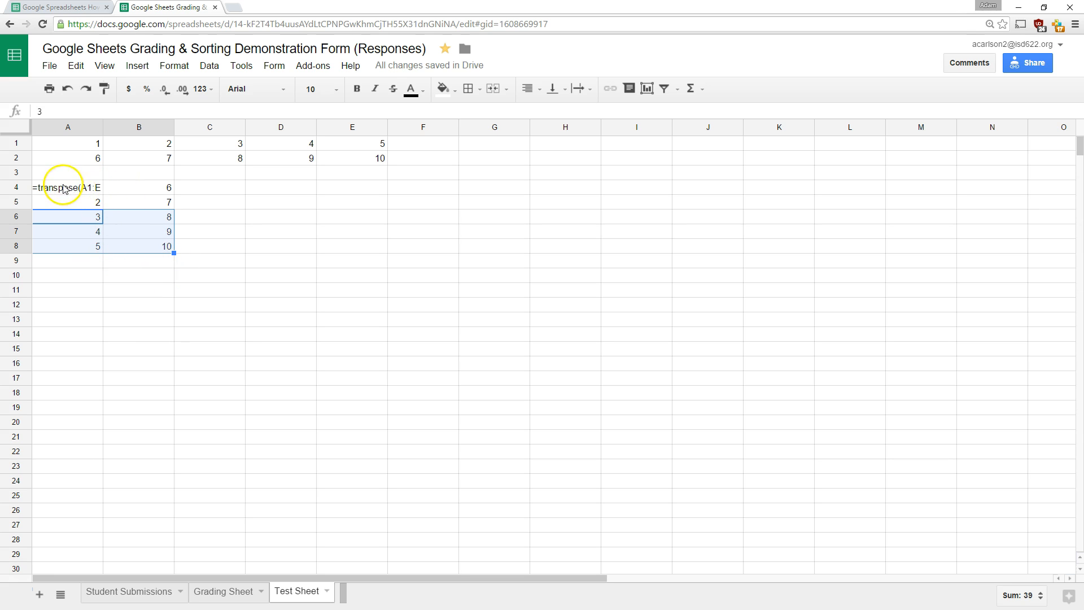
click(221, 148)
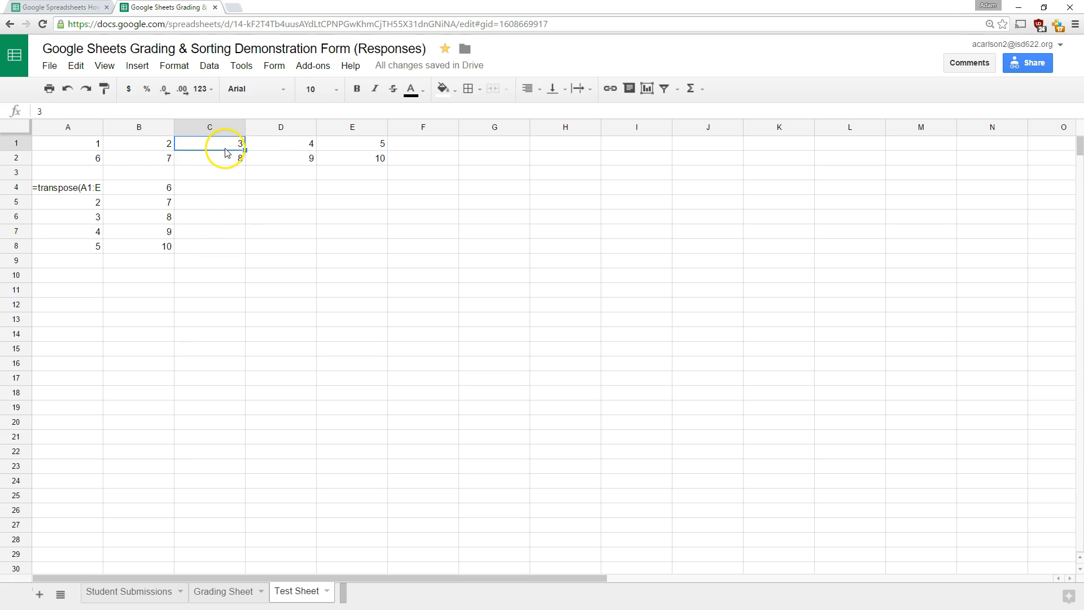
key(Delete)
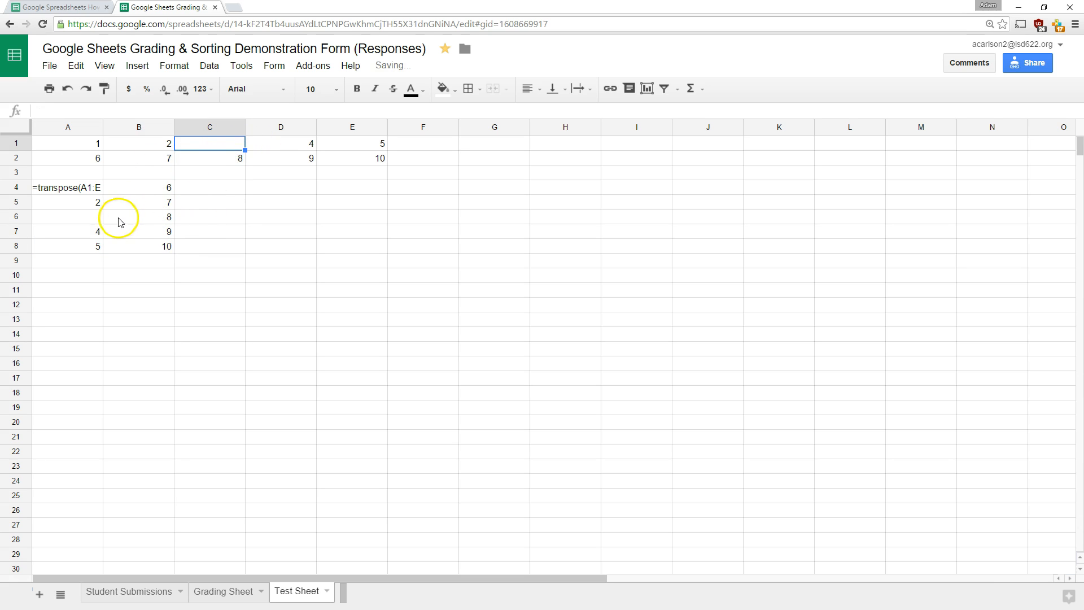
key(ctrl+z)
- Delete the transpose formula in A4 to remove the whole transposed block
drag(95, 203, 149, 254)
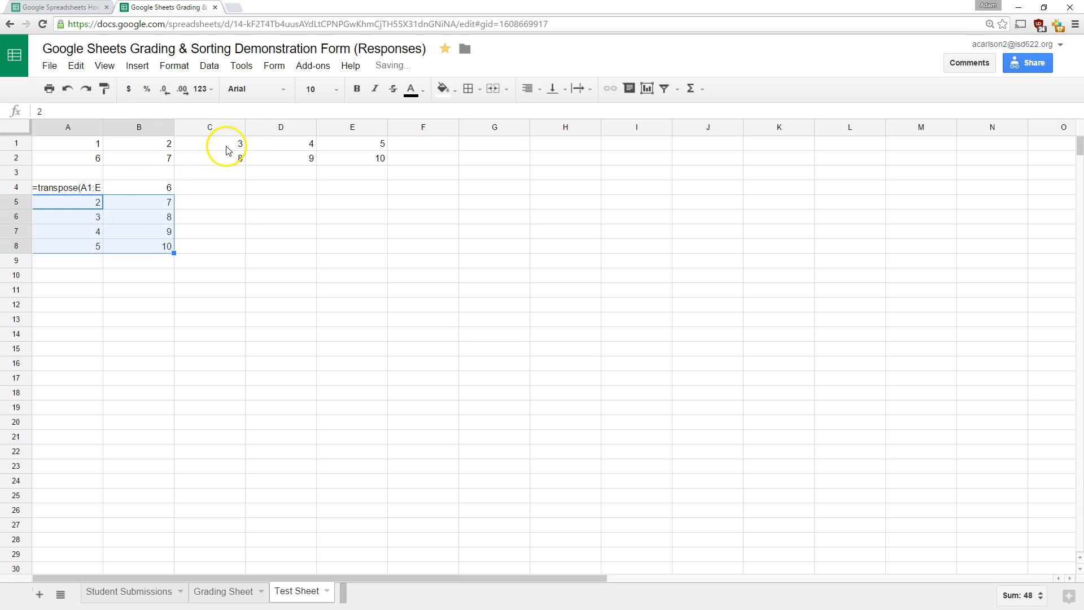
click(96, 191)
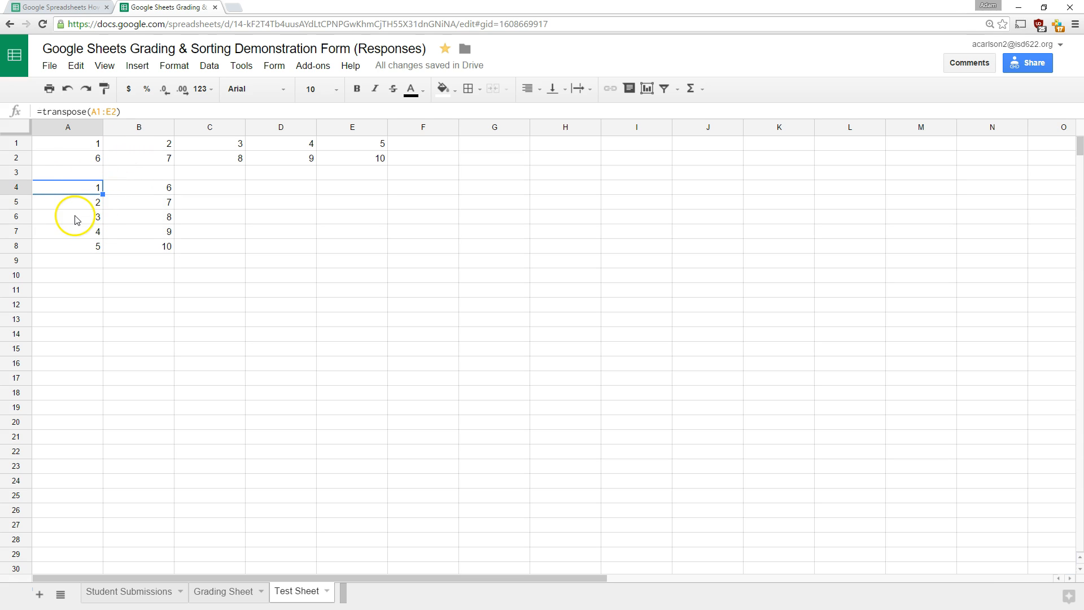
key(Delete)
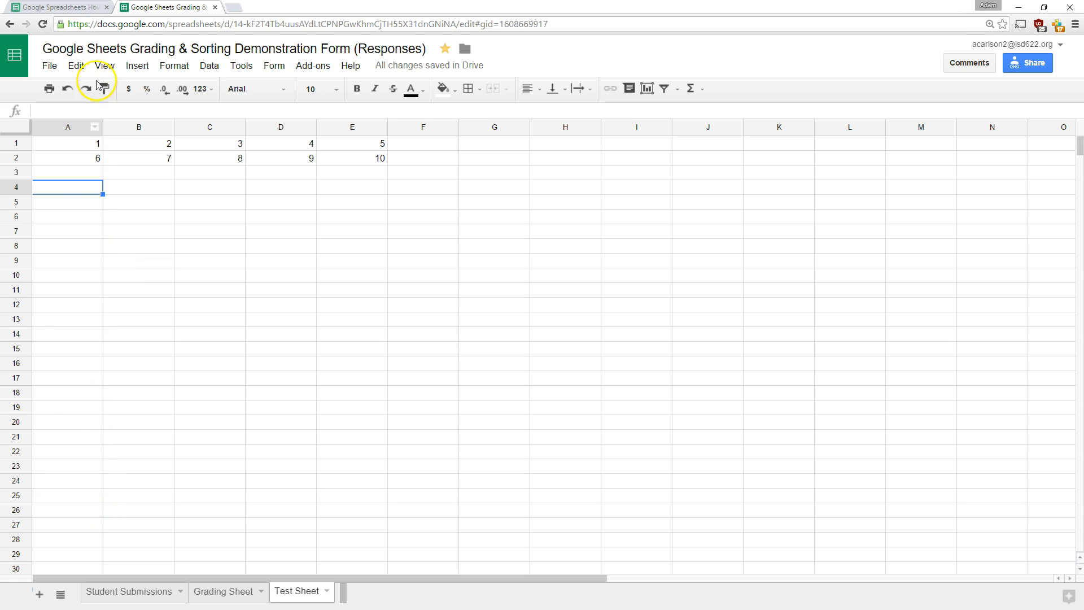
- Switch to the "Google Spreadsheets How-To, Part 2" spreadsheet and enter =transpose(A1:F9) in cell A12 of the Amazon Cart sheet
click(74, 7)
click(285, 352)
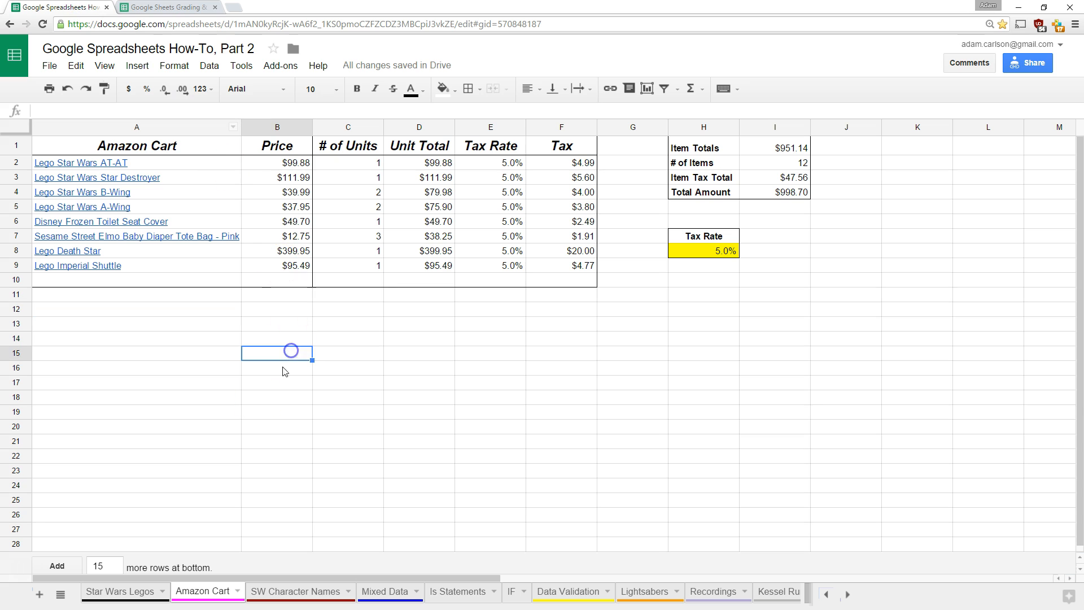
click(110, 315)
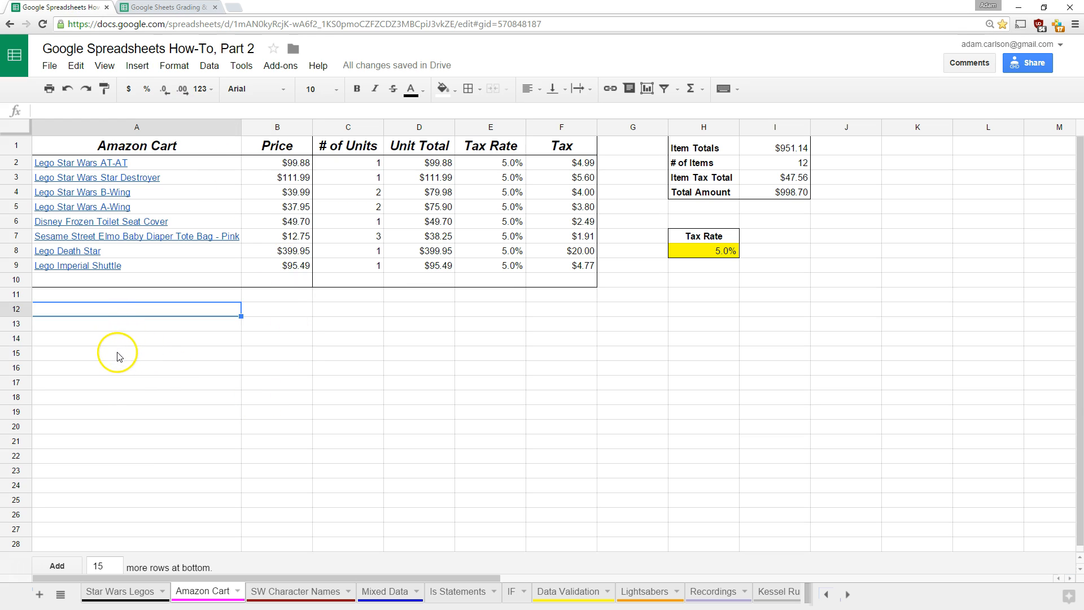
drag(123, 147, 544, 266)
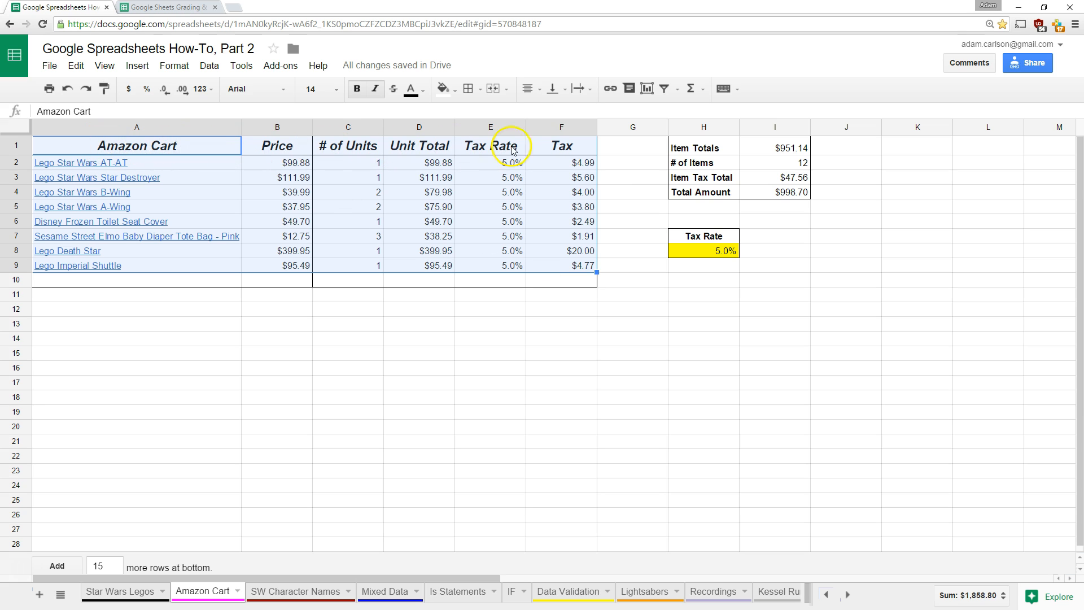
click(86, 309)
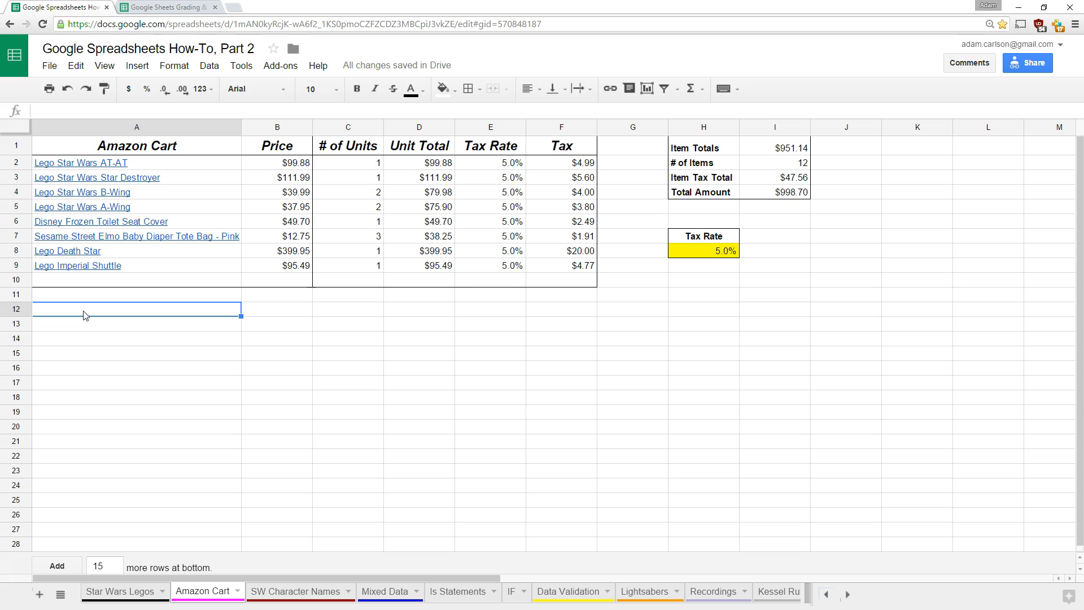
text(=transpose()
drag(68, 145, 547, 267)
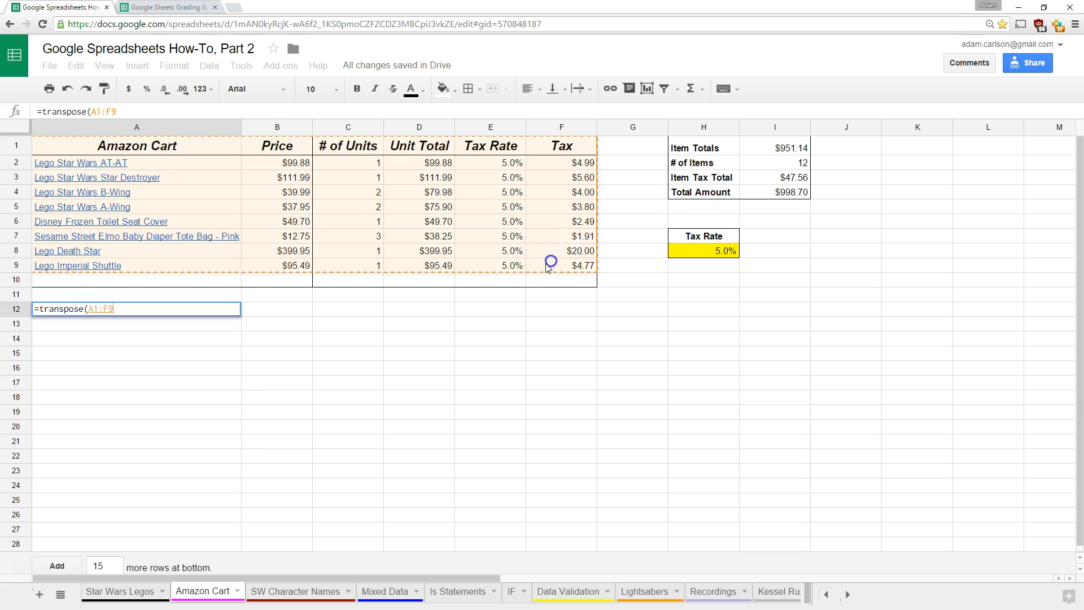
key(Return)
- Look over the transposed cart table, then clear the Sesame Street tote bag's price in B7 and undo the deletion
drag(152, 310, 157, 385)
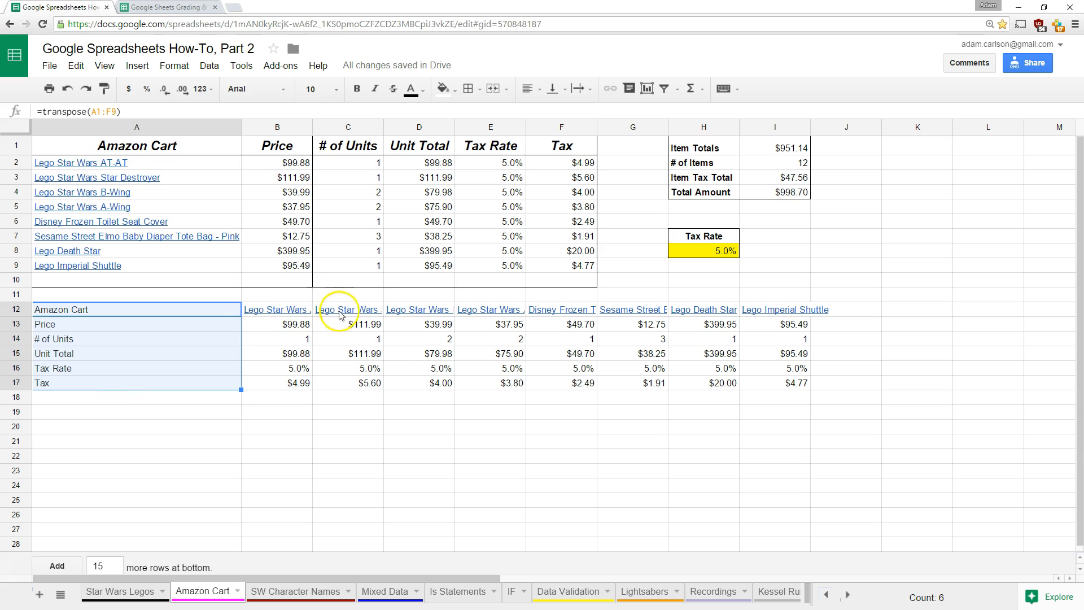
click(262, 310)
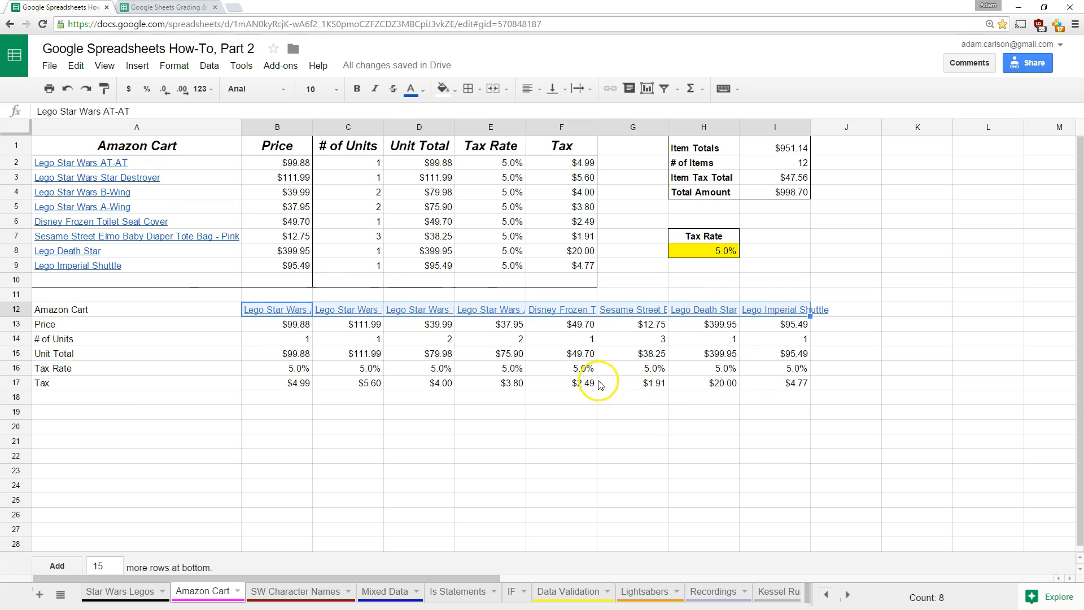
drag(765, 386, 474, 331)
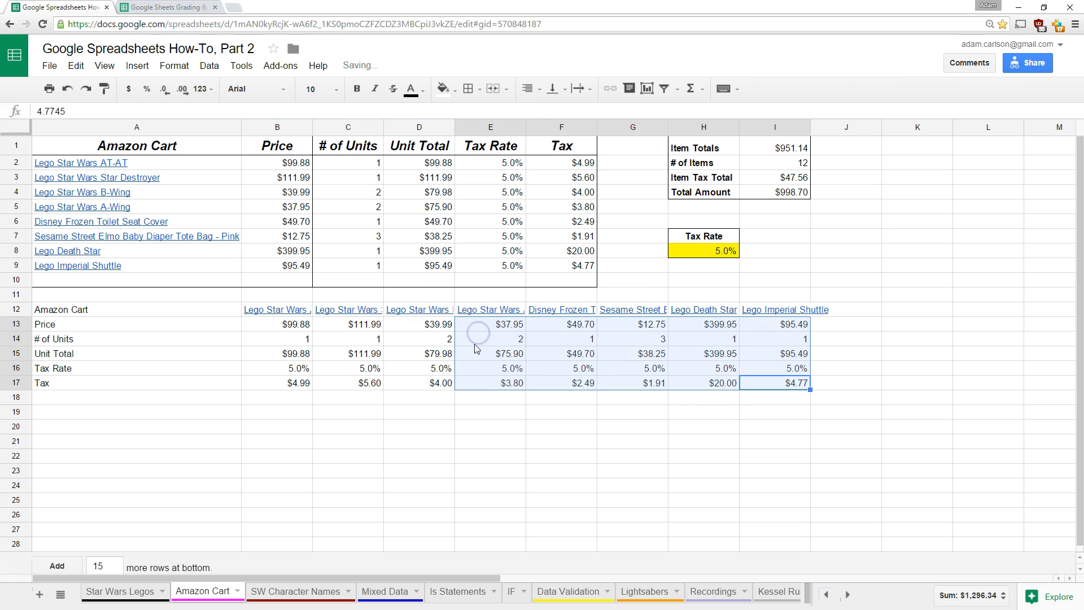
click(488, 413)
click(295, 237)
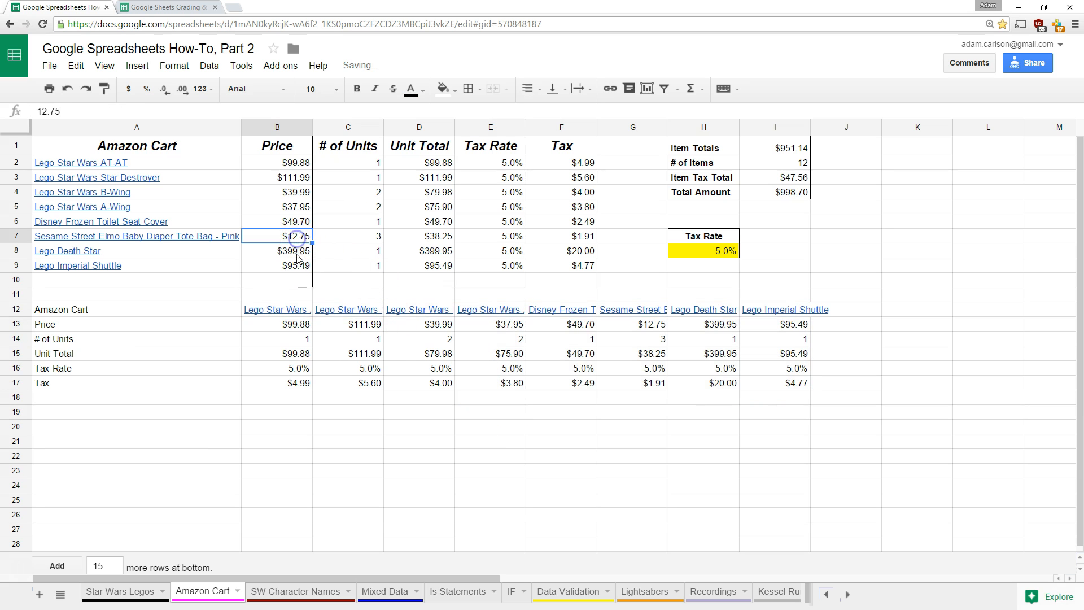
key(Delete)
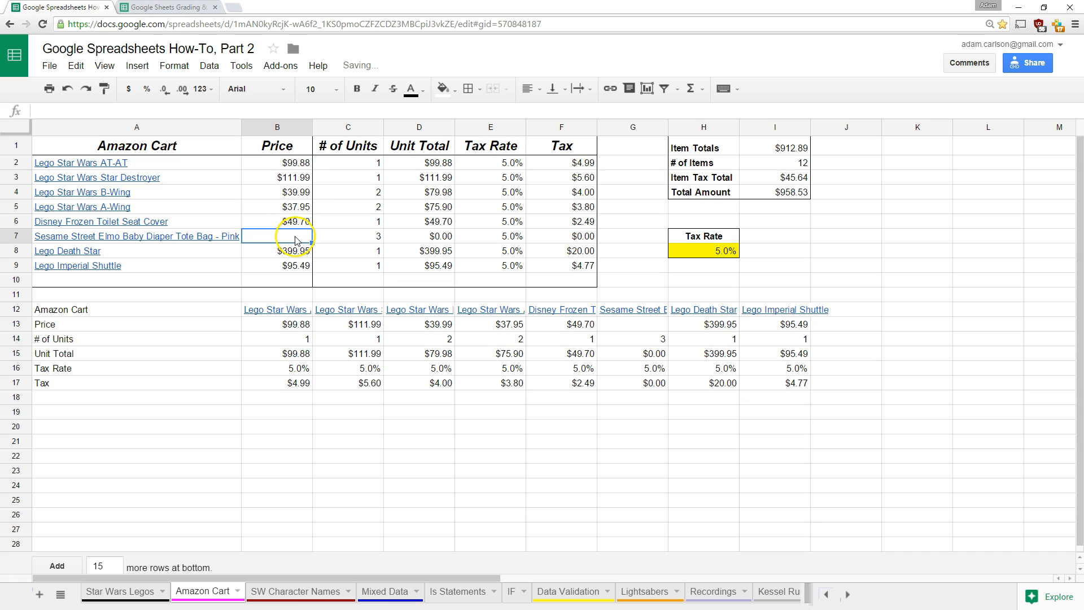
key(ctrl+z)
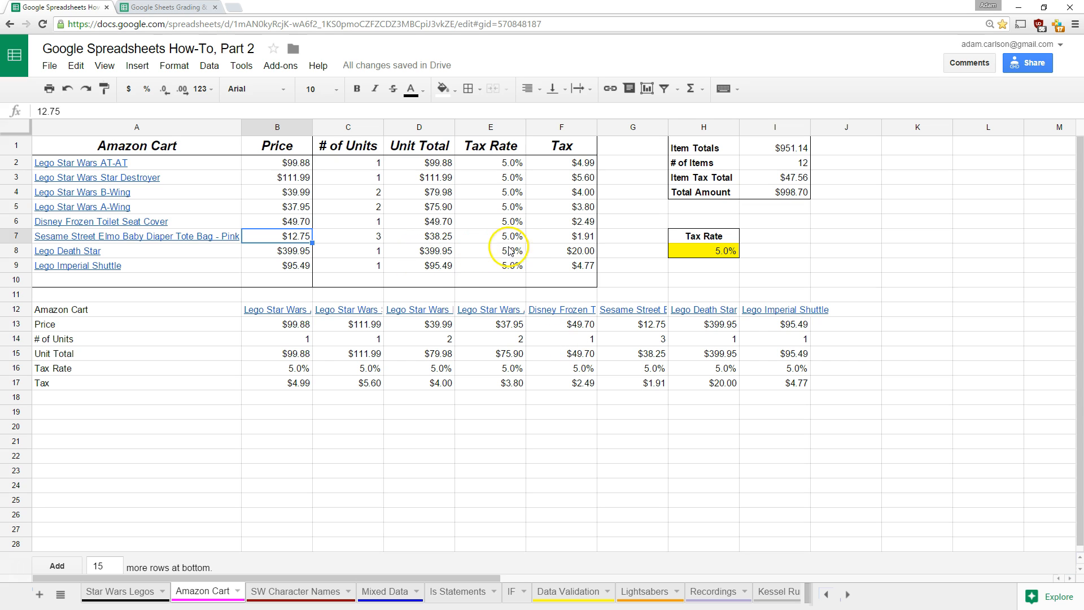
- Check the sheet's formulas, then clear the Lego Star Wars A-Wing tax rate in E5 and undo the deletion
key(ctrl+grave)
key(ctrl+grave)
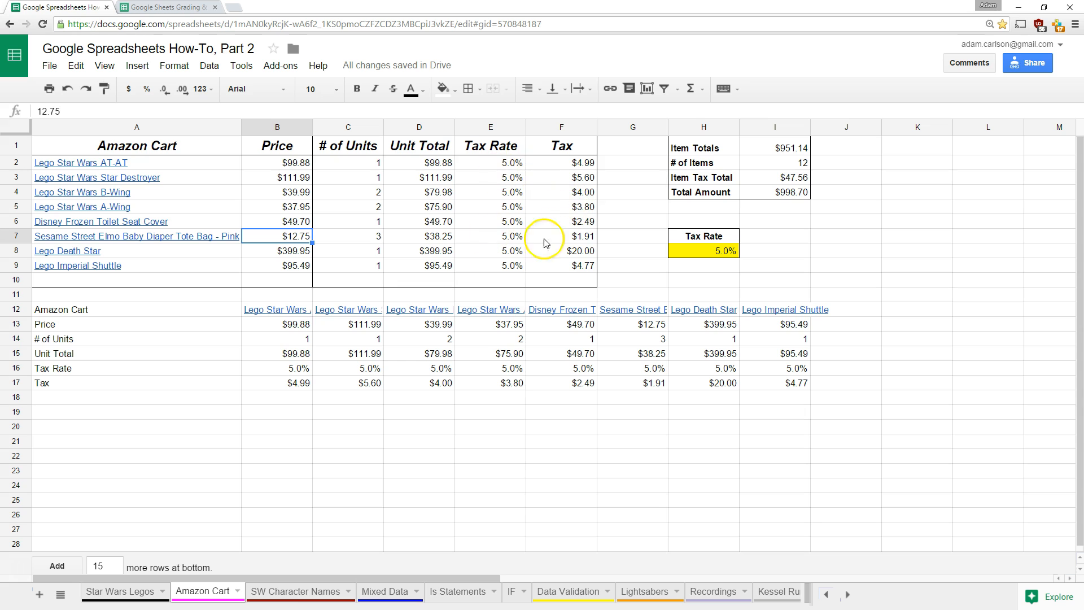
click(499, 210)
key(Delete)
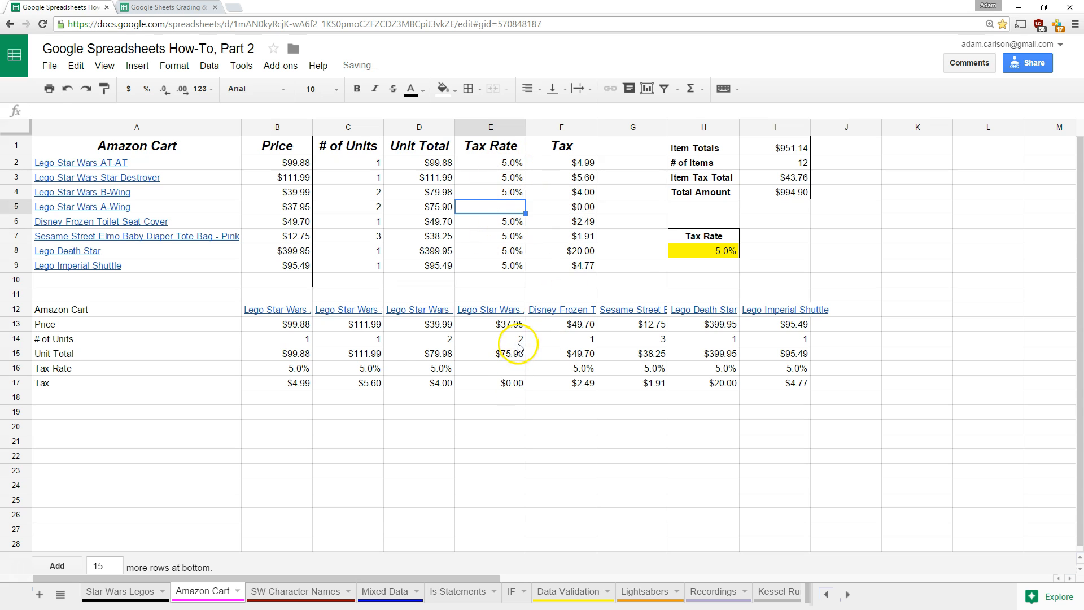
click(511, 384)
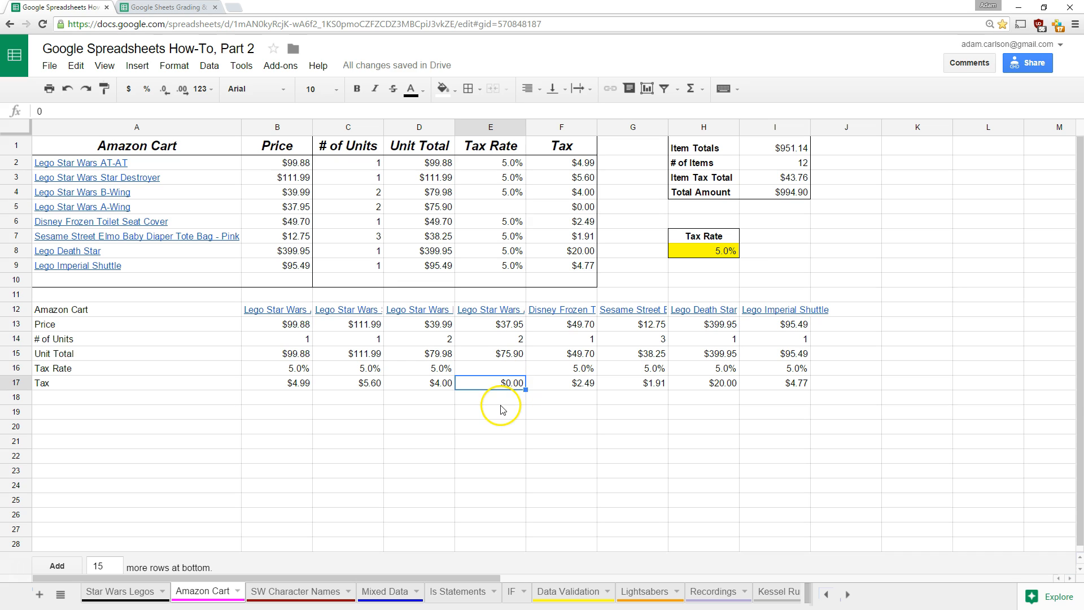
key(ctrl+z)
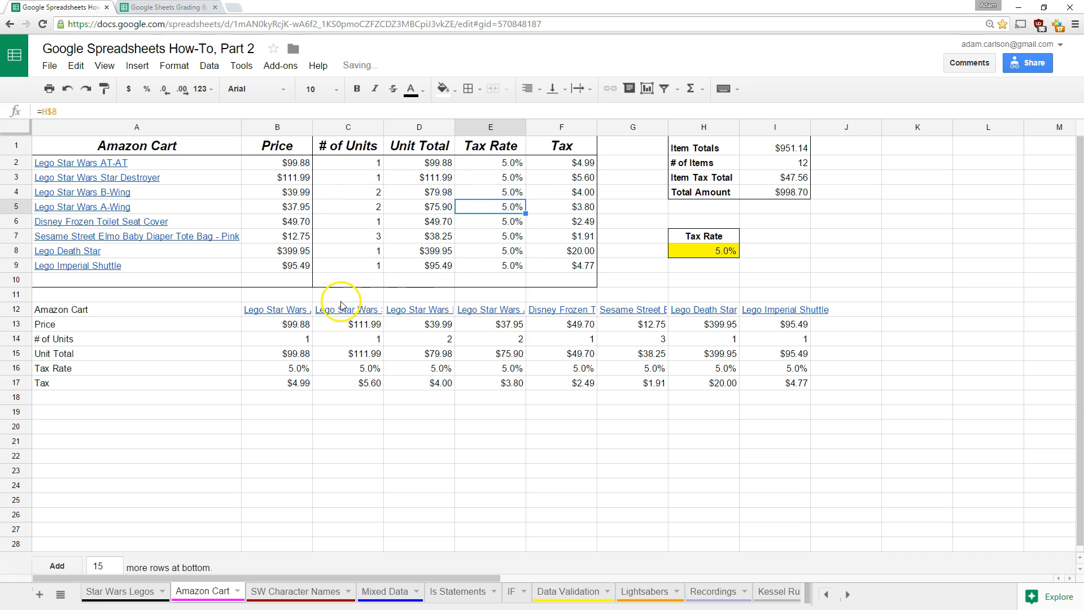
- Briefly show the sheet's formulas to check the transposed table, then delete the transpose formula from A12
drag(775, 368, 421, 323)
key(ctrl+grave)
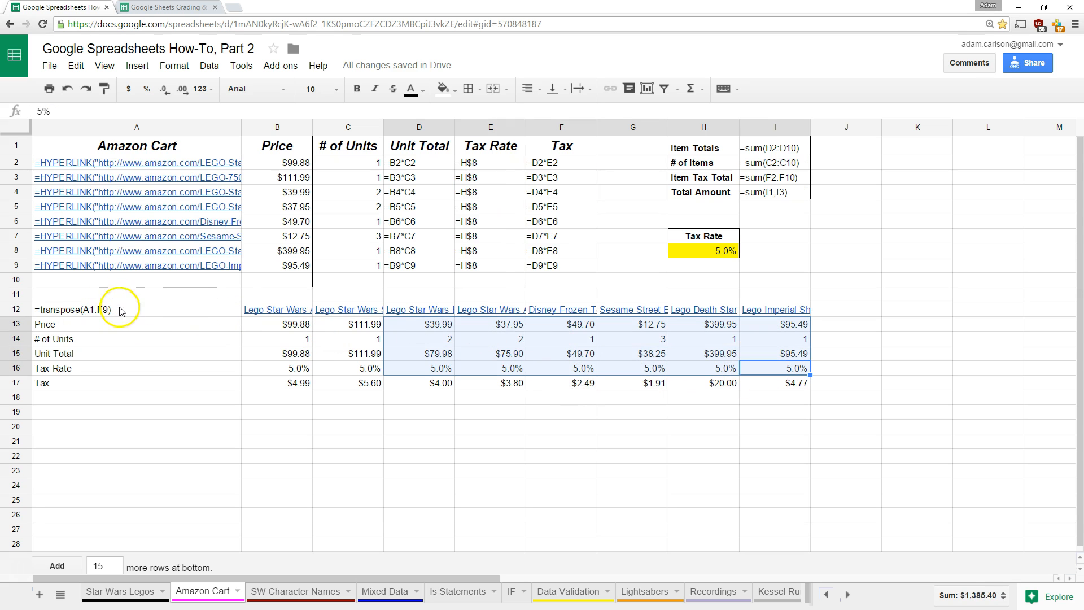
key(ctrl+grave)
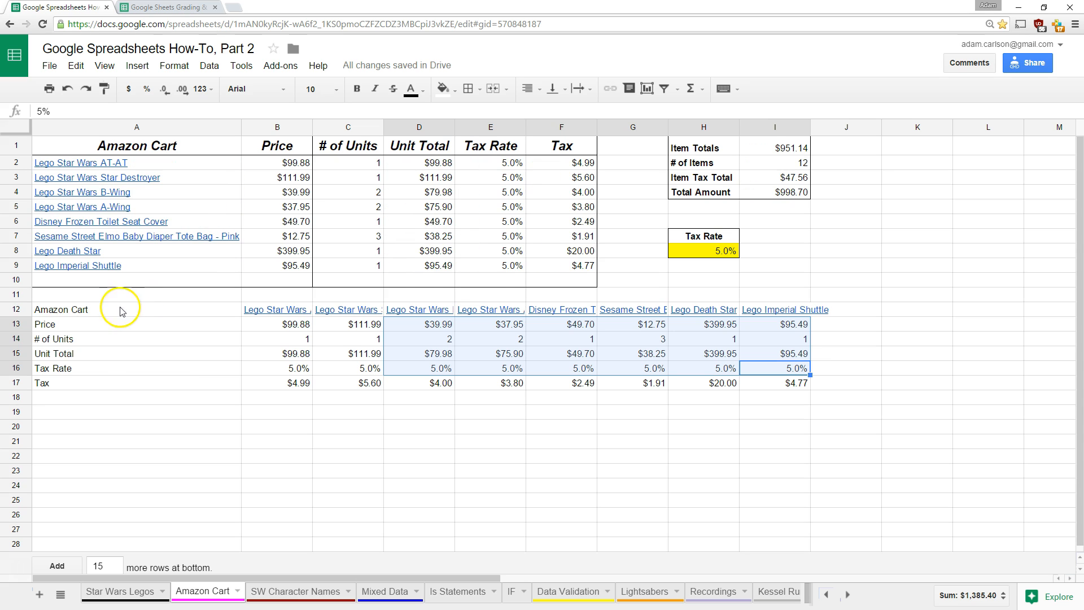
click(117, 309)
key(Delete)
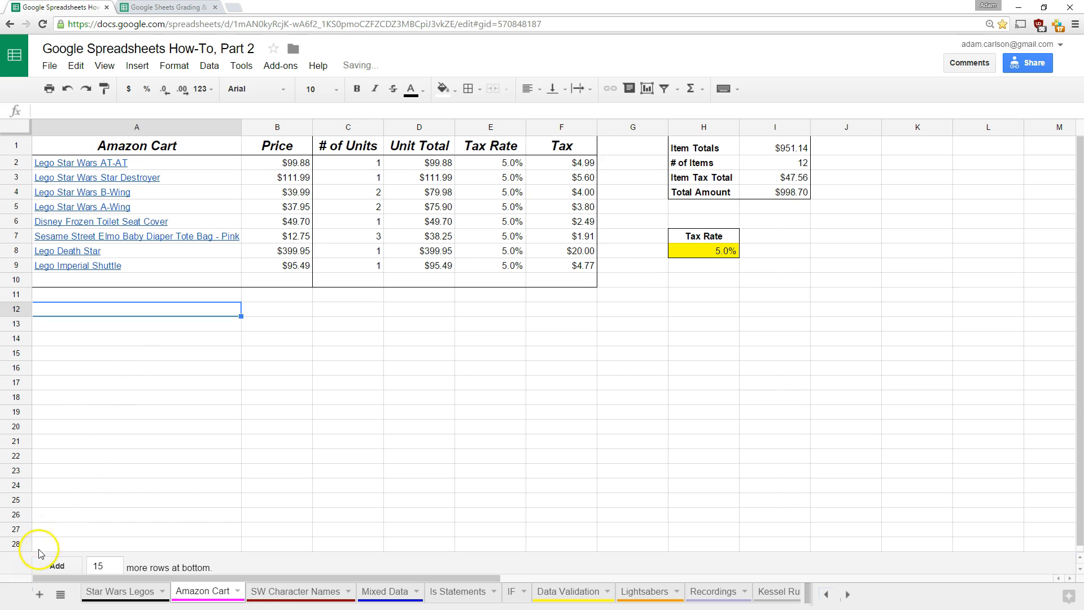
- Switch to the grading form responses spreadsheet and review the timestamp column of the Student Submissions sheet
key(ctrl+Tab)
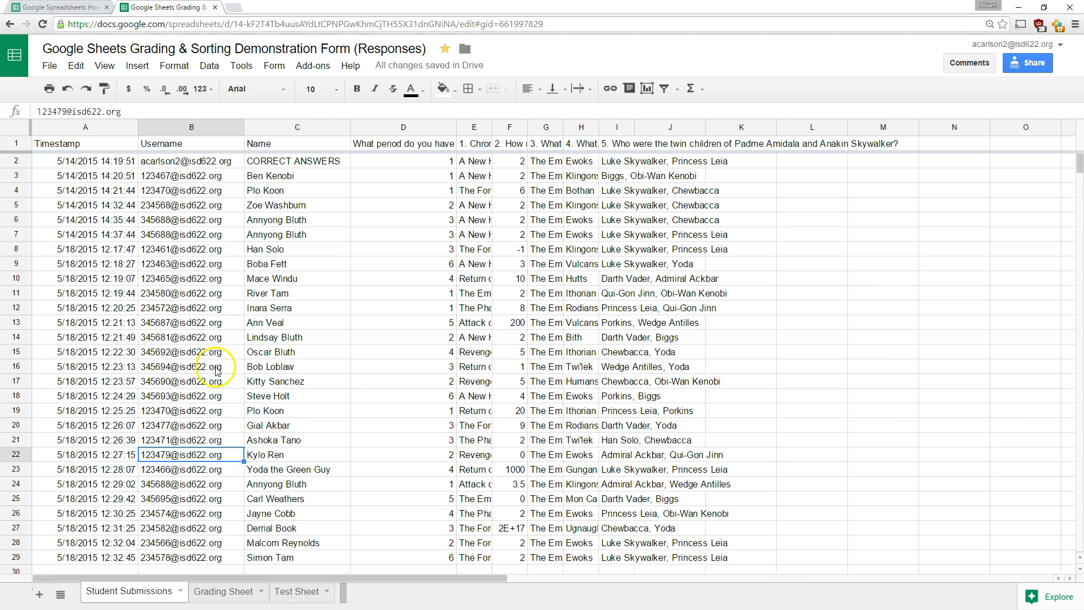
drag(85, 169, 84, 552)
scroll(96, 497, down, 5)
scroll(107, 451, up, 5)
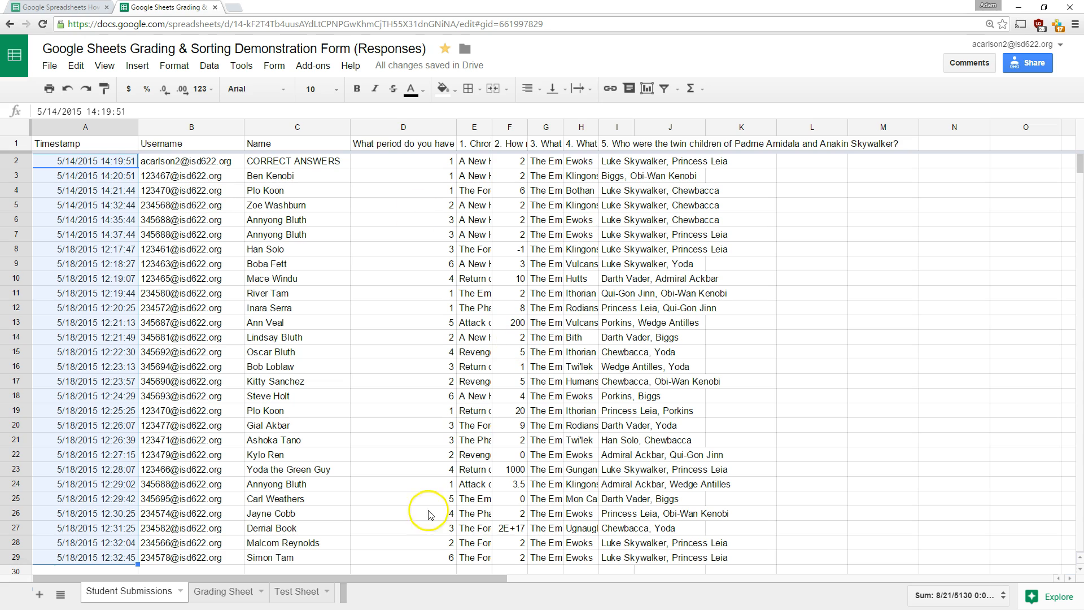
- Open the Test Sheet and clear the sample numbers from cells A1:E2
click(286, 598)
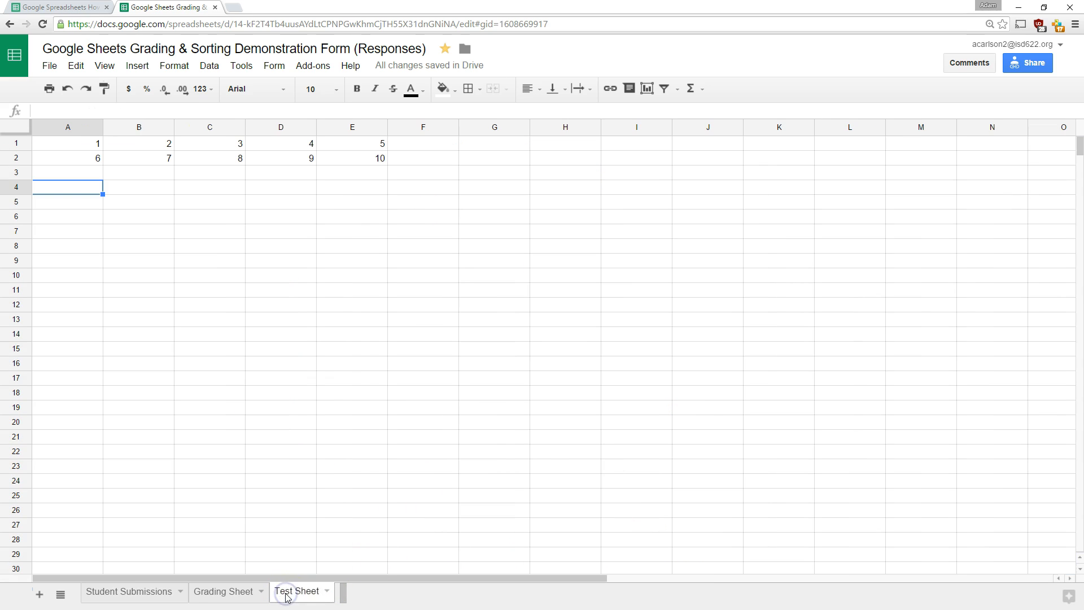
click(282, 467)
shift+click(249, 409)
click(363, 230)
shift+click(151, 160)
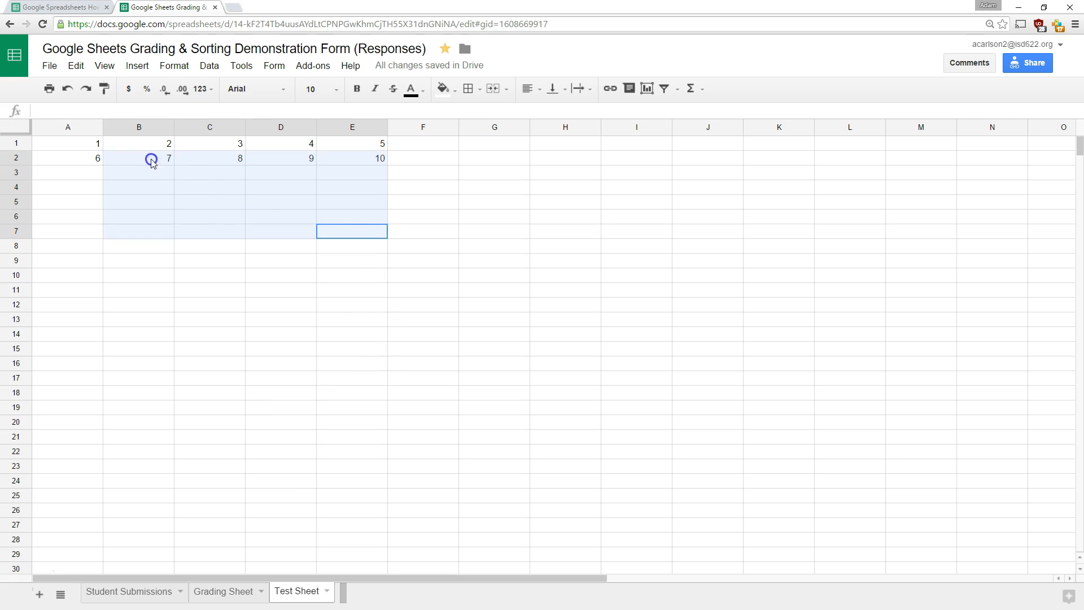
shift+click(86, 144)
key(Delete)
- Enter =transpose('Student Submissions'!A2:I) in A1 of the Test Sheet, leaving the range's end row open
click(85, 142)
text(=tran)
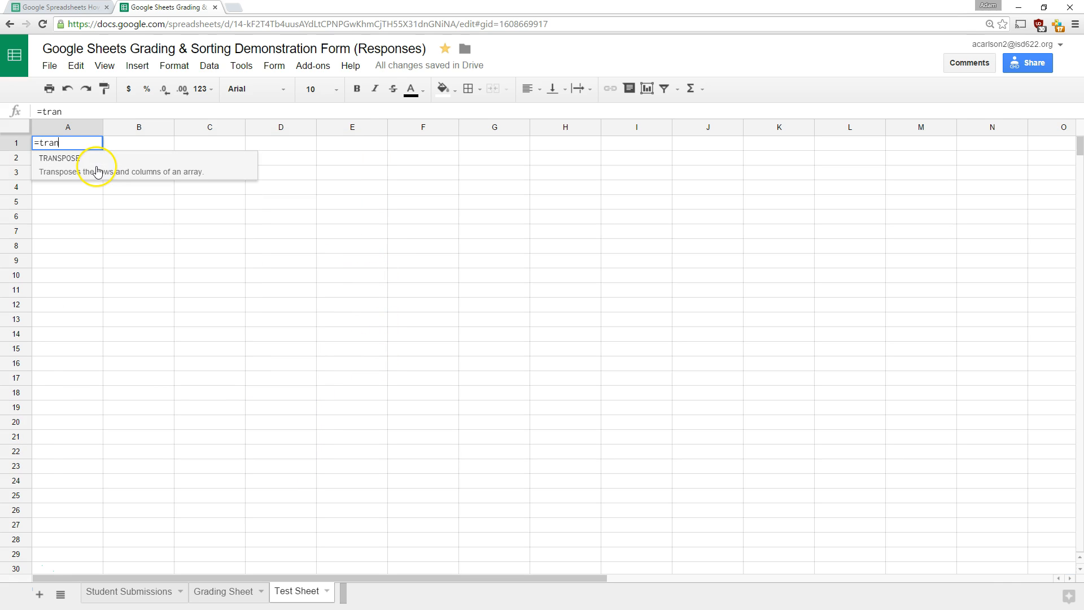
text(spose()
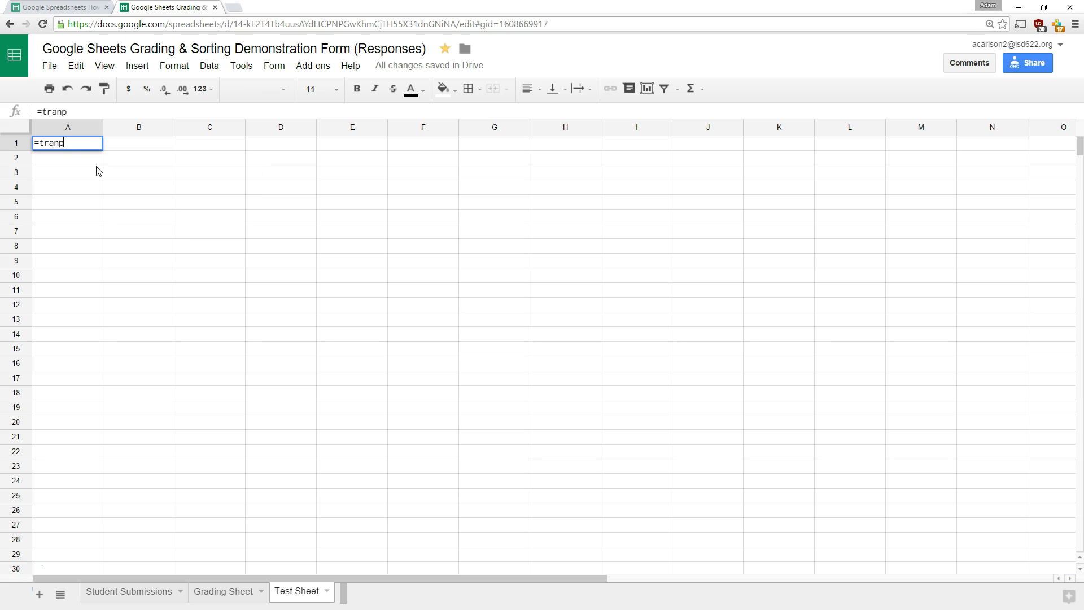
click(127, 597)
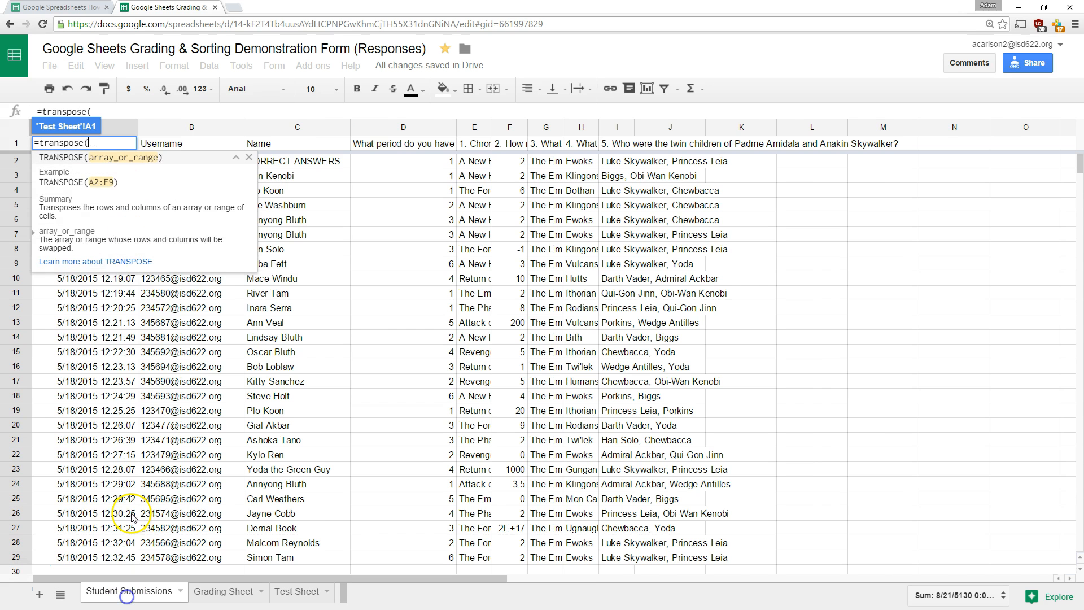
drag(84, 161, 625, 562)
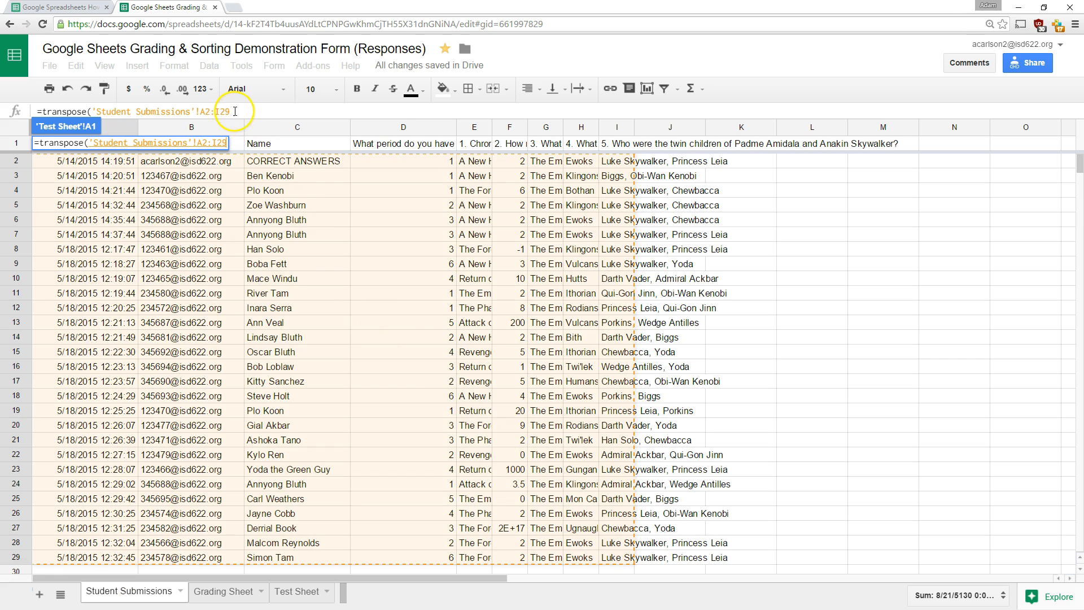
key(BackSpace)
key(BackSpace)
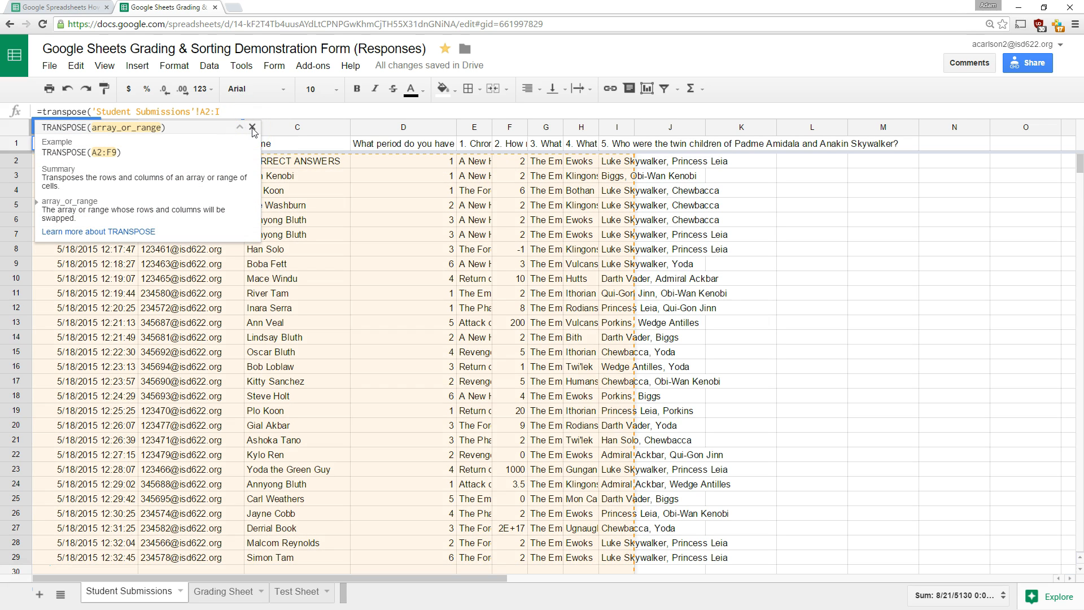
key(Return)
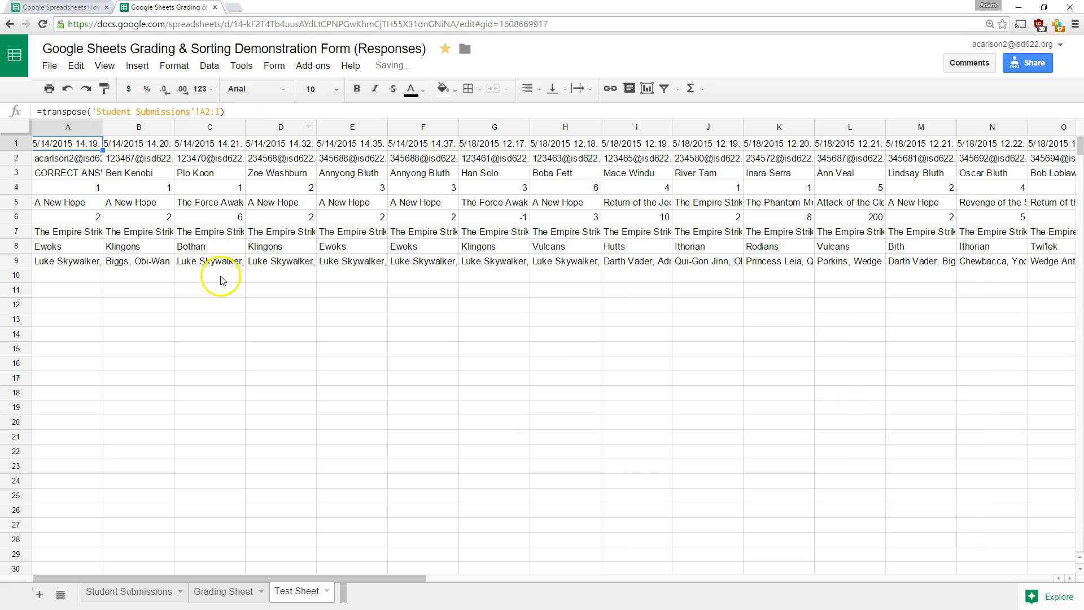
- Compare the transposed responses on the Test Sheet with the original rows on the Student Submissions sheet
click(220, 276)
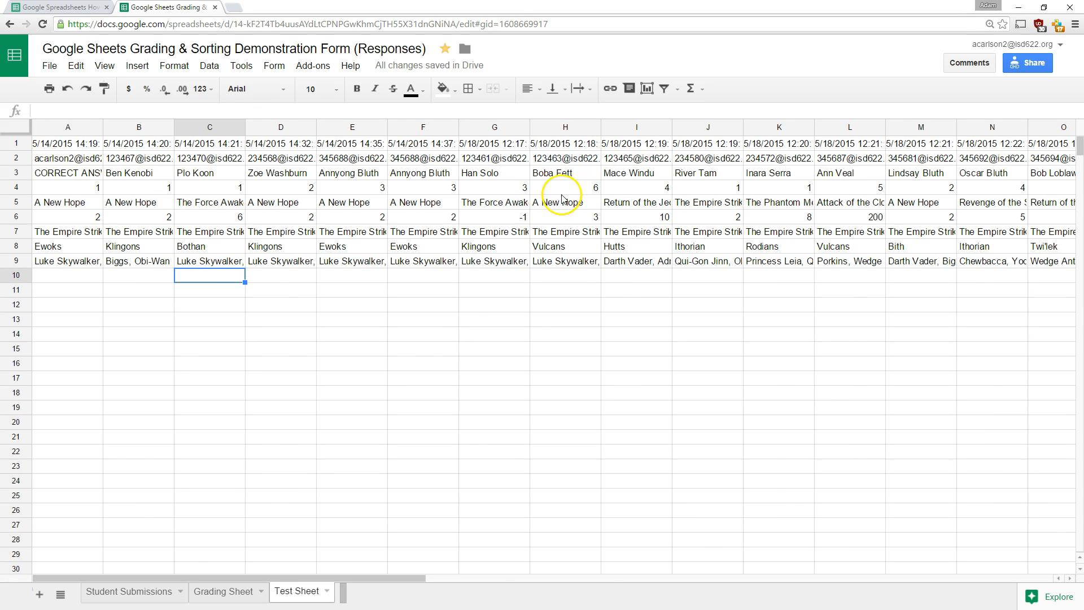
click(161, 593)
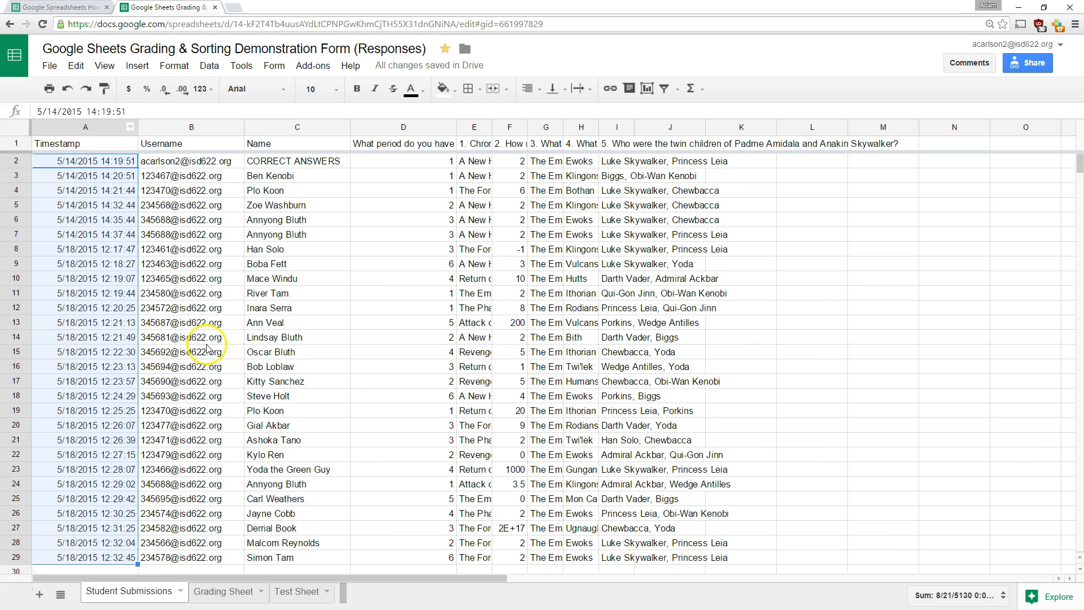
click(160, 262)
scroll(68, 339, down, 3)
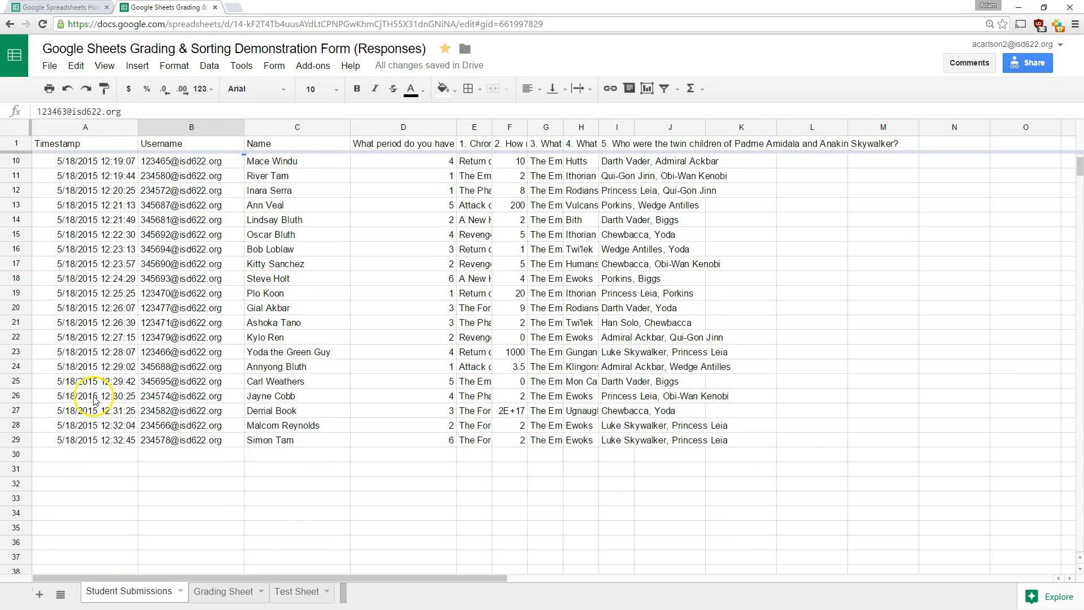
scroll(88, 459, up, 3)
click(295, 591)
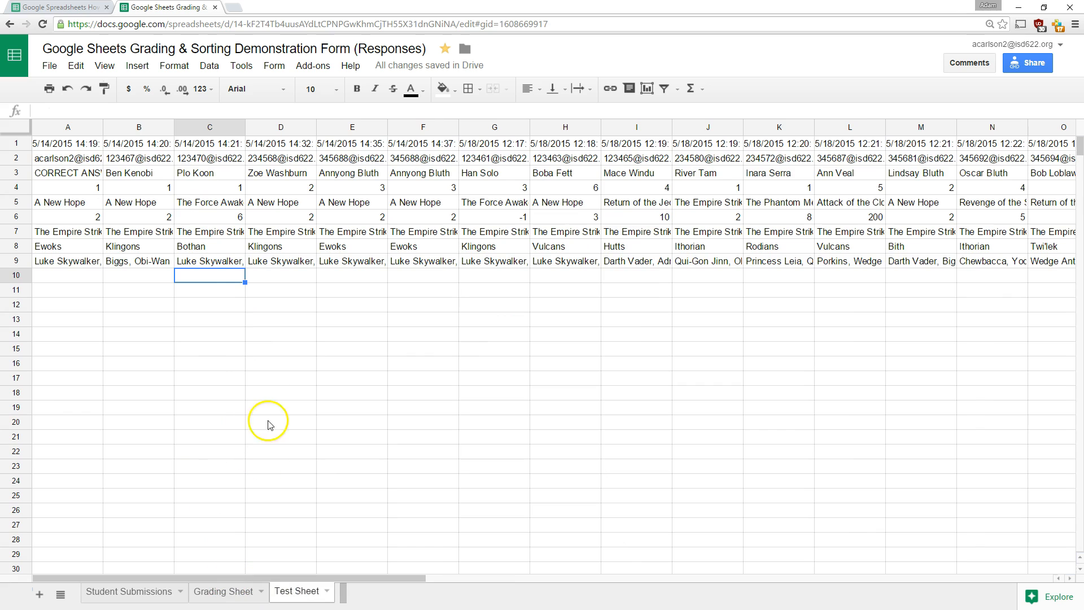
mouse_move(220, 578)
mouse_down()
mouse_move(247, 576)
mouse_move(206, 572)
mouse_up()
click(165, 577)
- Change the transpose formula in A1 to start at column B, using the range 'Student Submissions'!B2:I
click(63, 143)
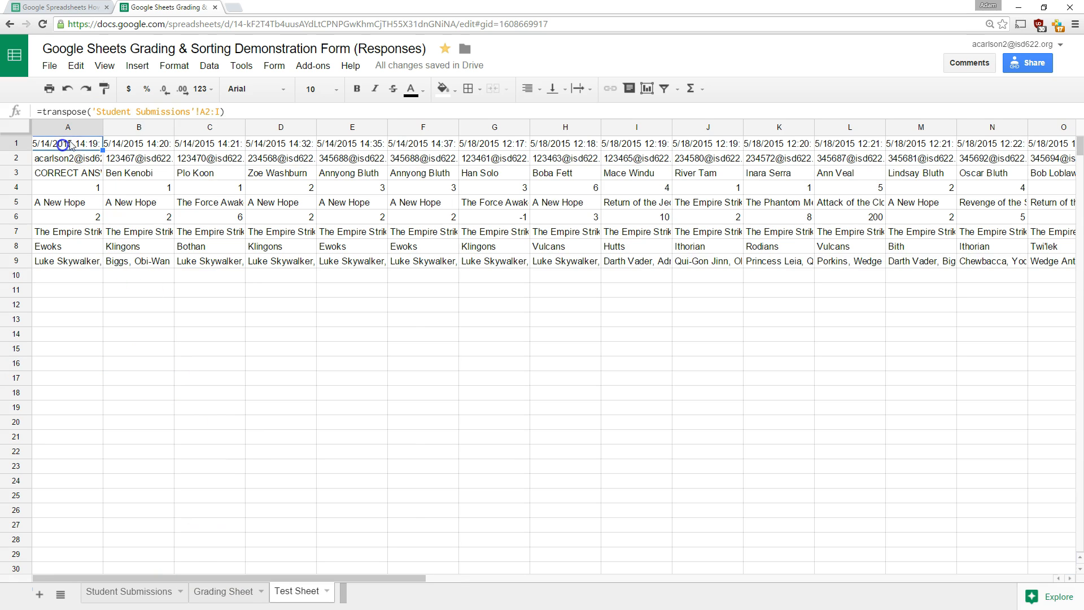
click(203, 111)
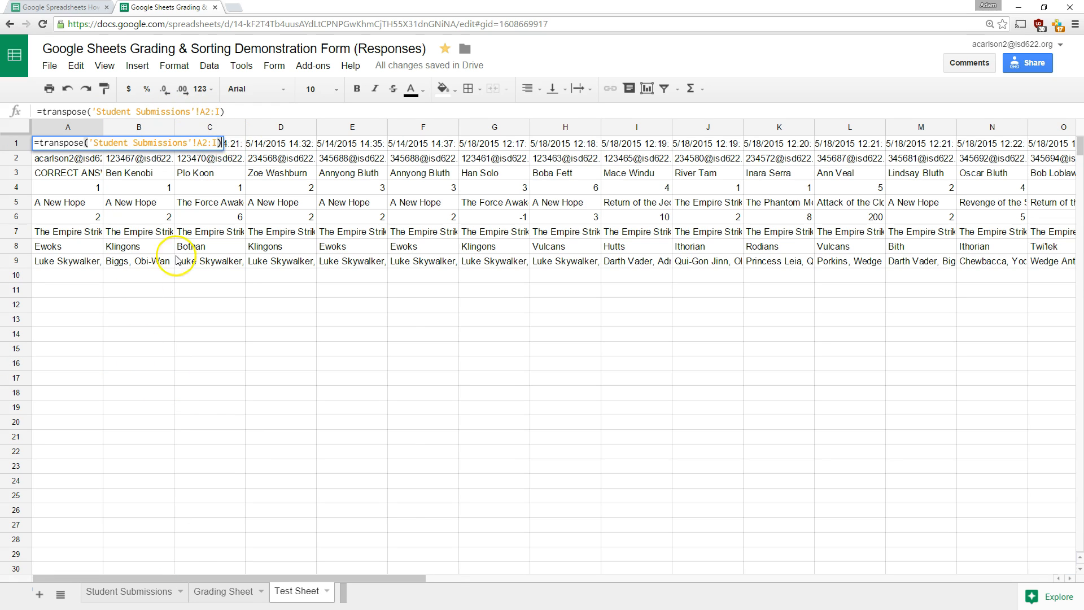
click(113, 592)
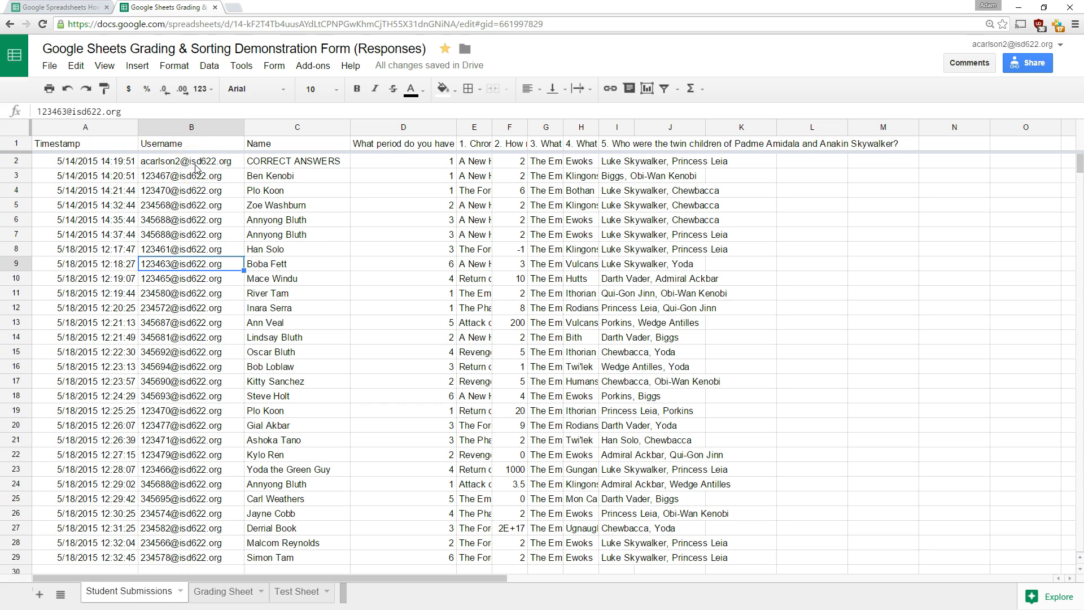
click(298, 592)
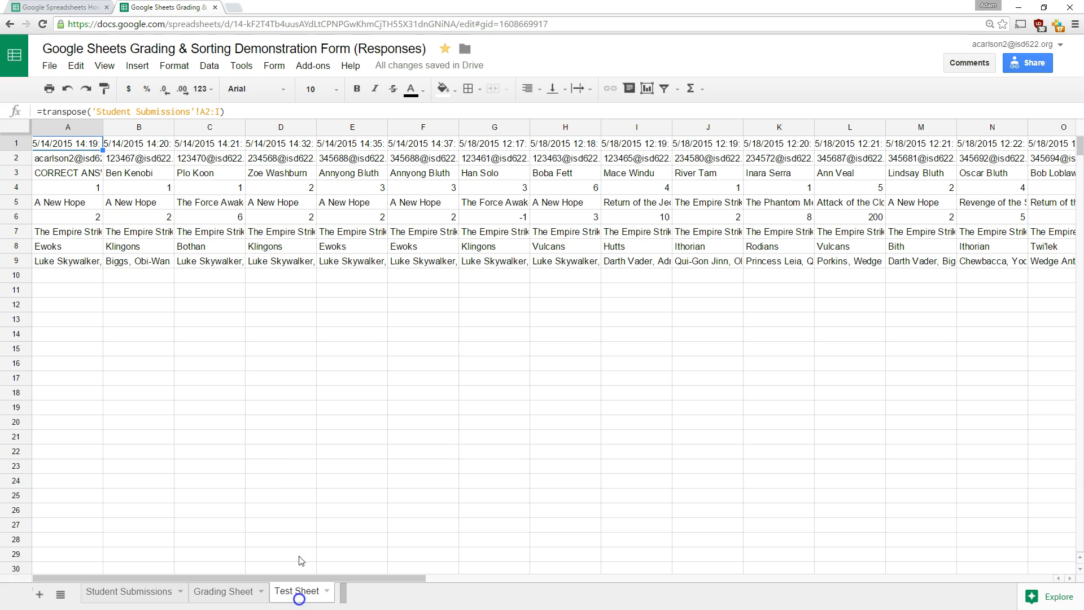
click(200, 114)
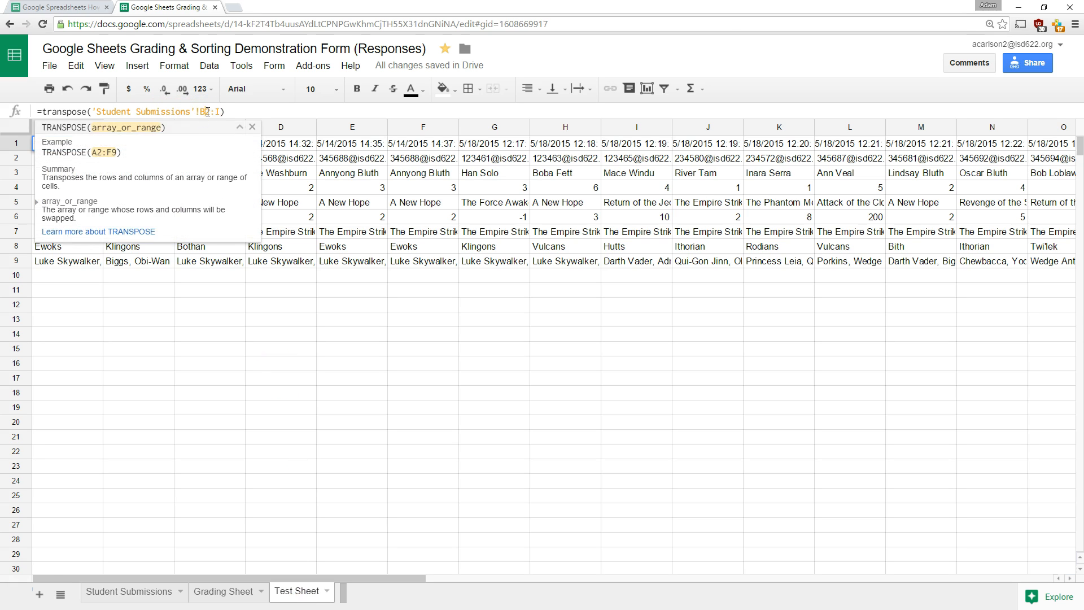
key(Return)
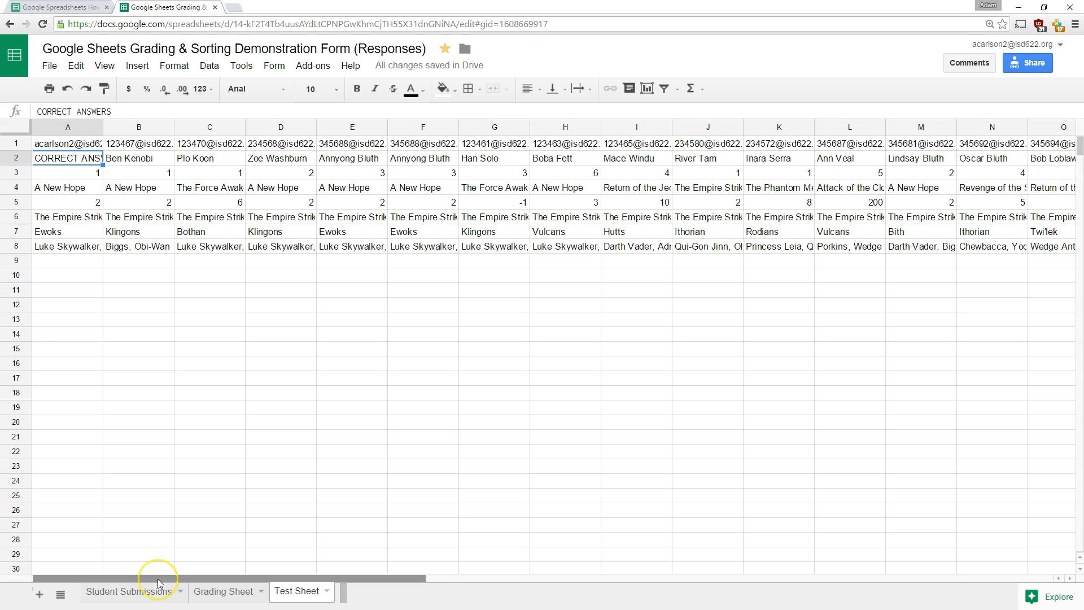
- Check the newest form response in row 30 of Student Submissions and its transposed column AC on the Test Sheet
drag(160, 582, 281, 588)
click(129, 591)
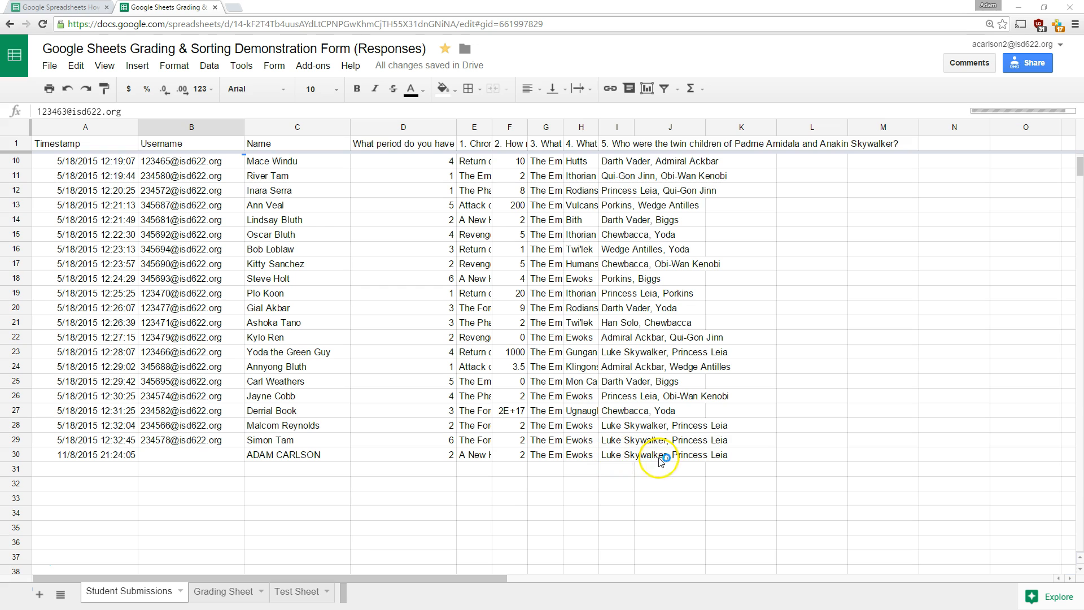
click(296, 591)
drag(283, 577, 815, 580)
drag(684, 145, 699, 254)
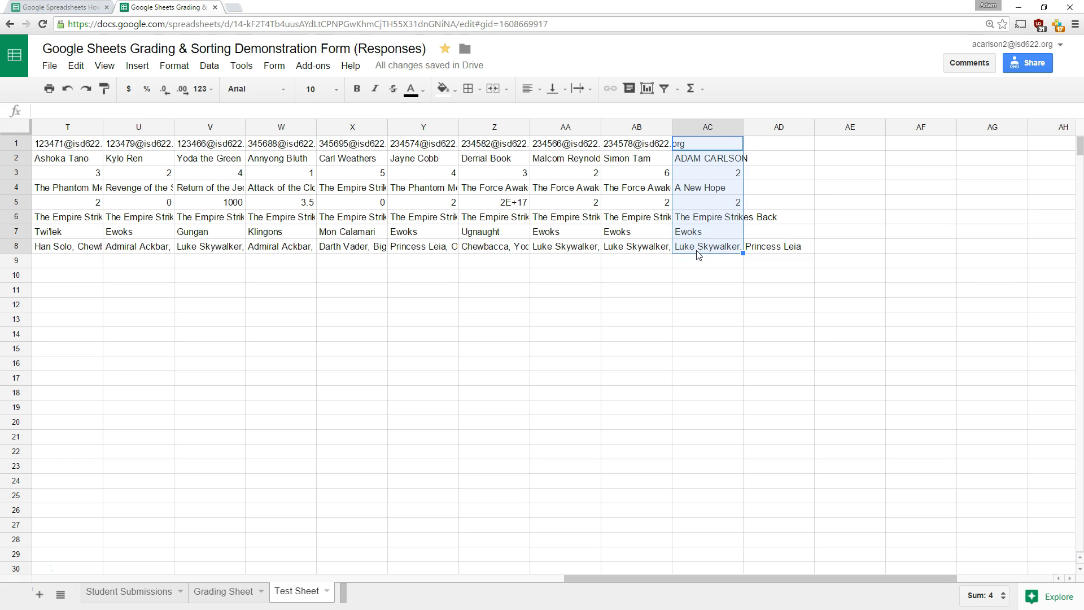
drag(574, 577, 53, 600)
click(76, 145)
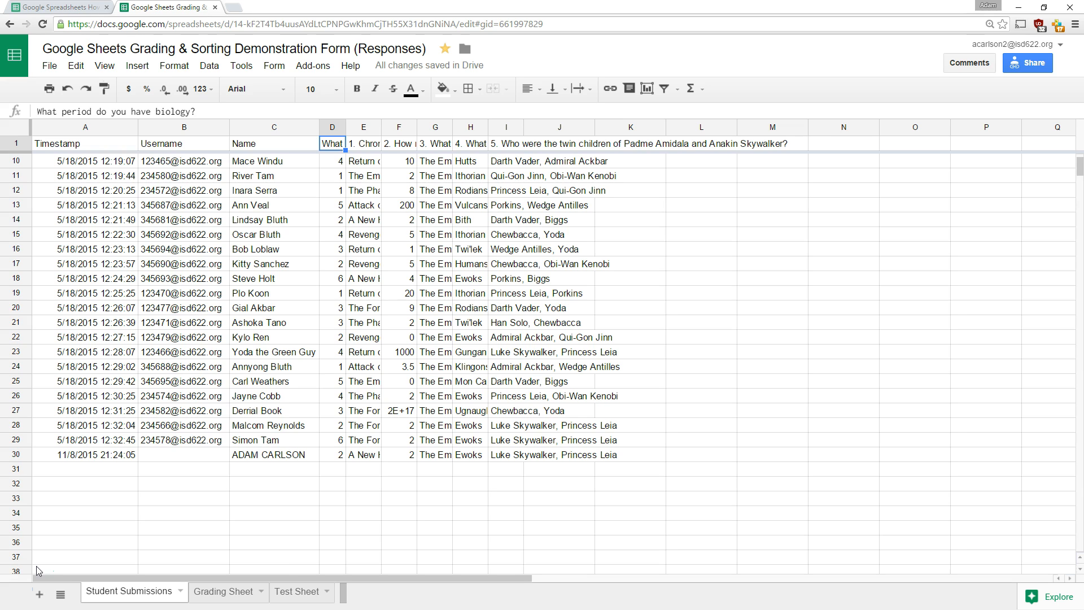
- Look over the Student Submissions data block and the empty area beside it, L10:P29
drag(73, 161, 499, 452)
click(470, 498)
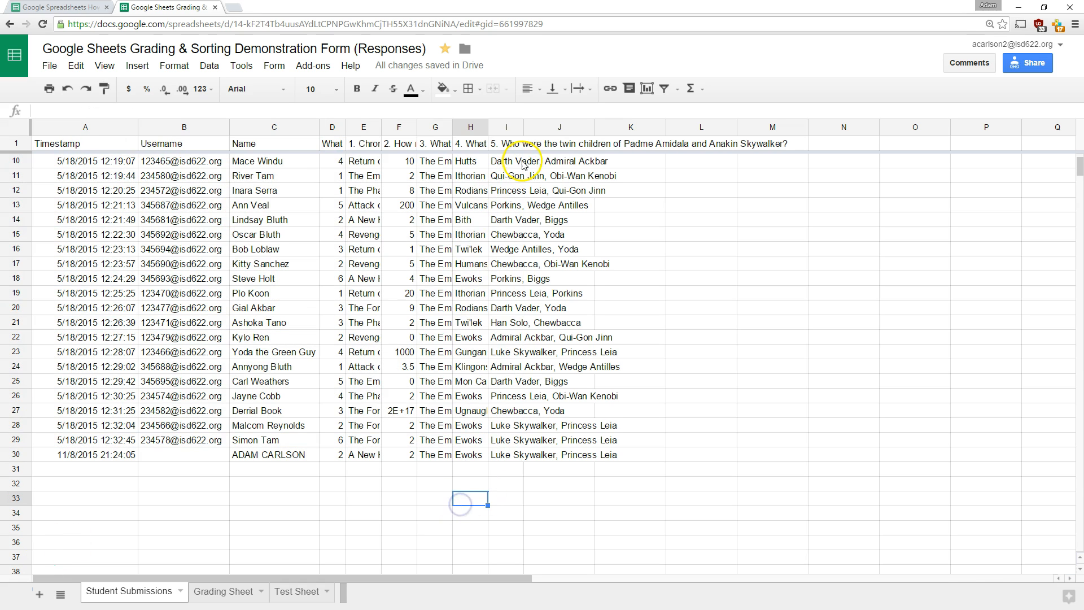
drag(702, 161, 985, 441)
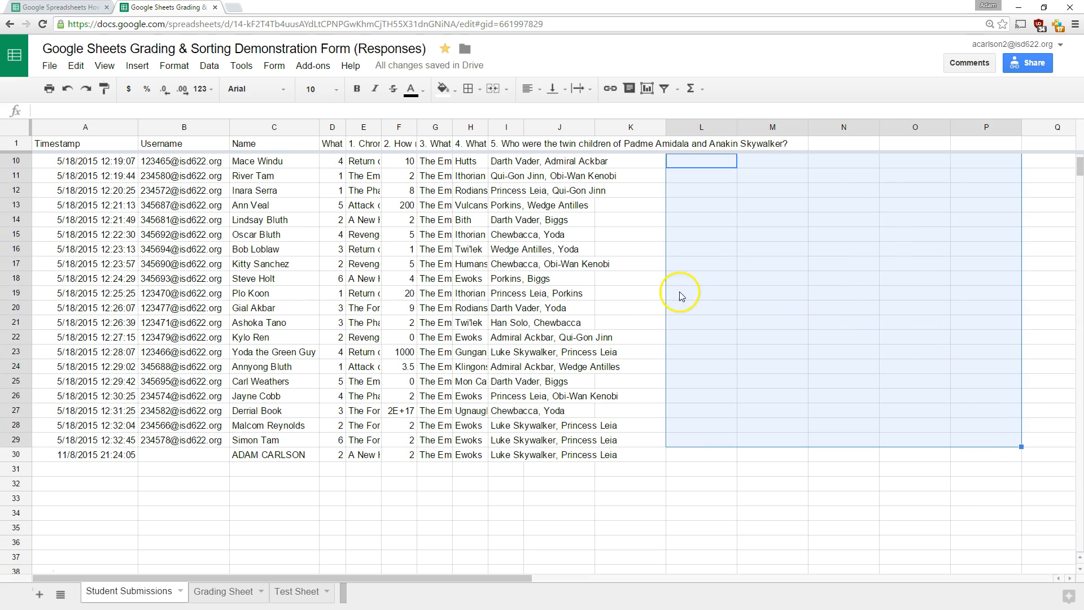
click(688, 163)
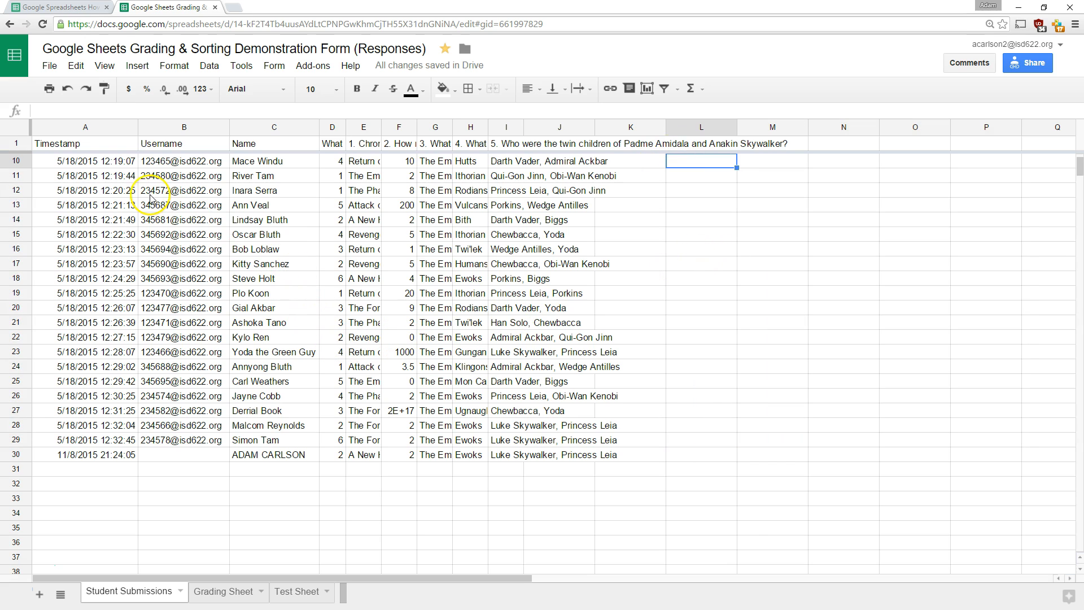
- Read the question headings in E1 and F1 and examine the submitted answers to question 2 in column F
click(361, 143)
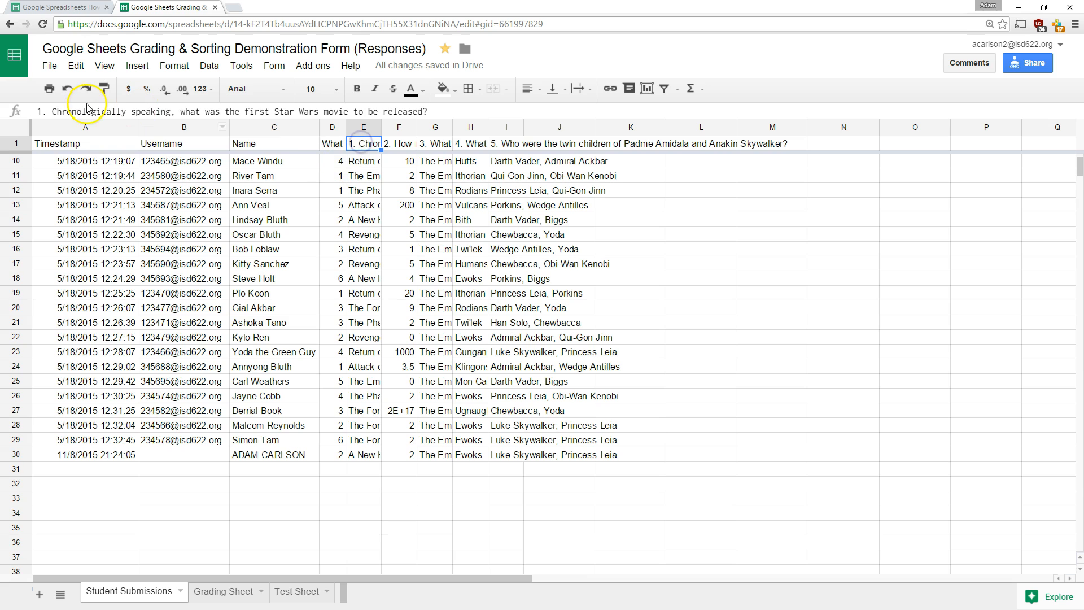
key(Right)
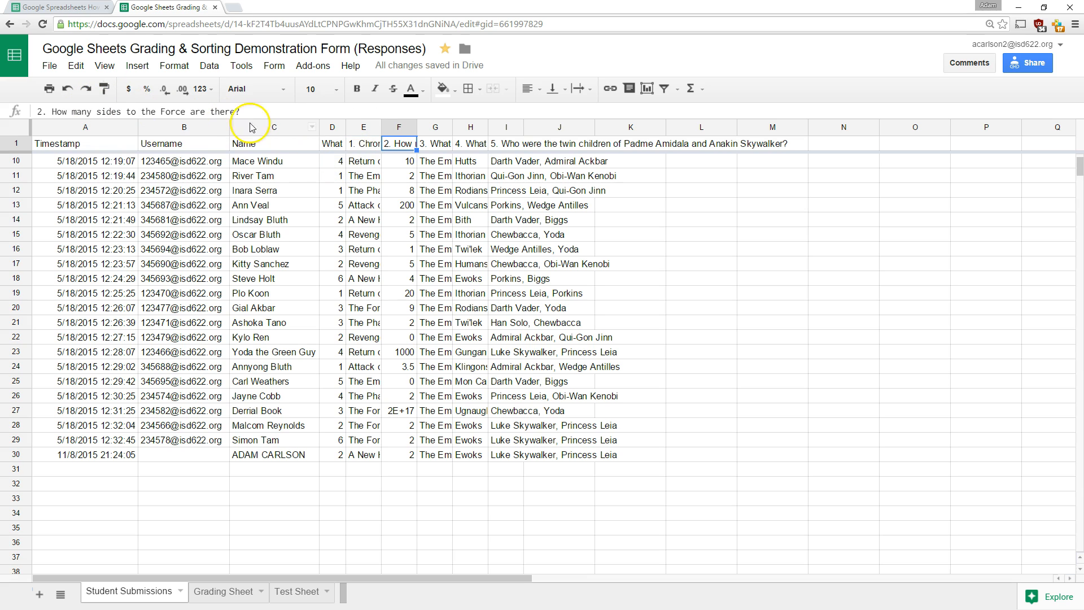
click(405, 175)
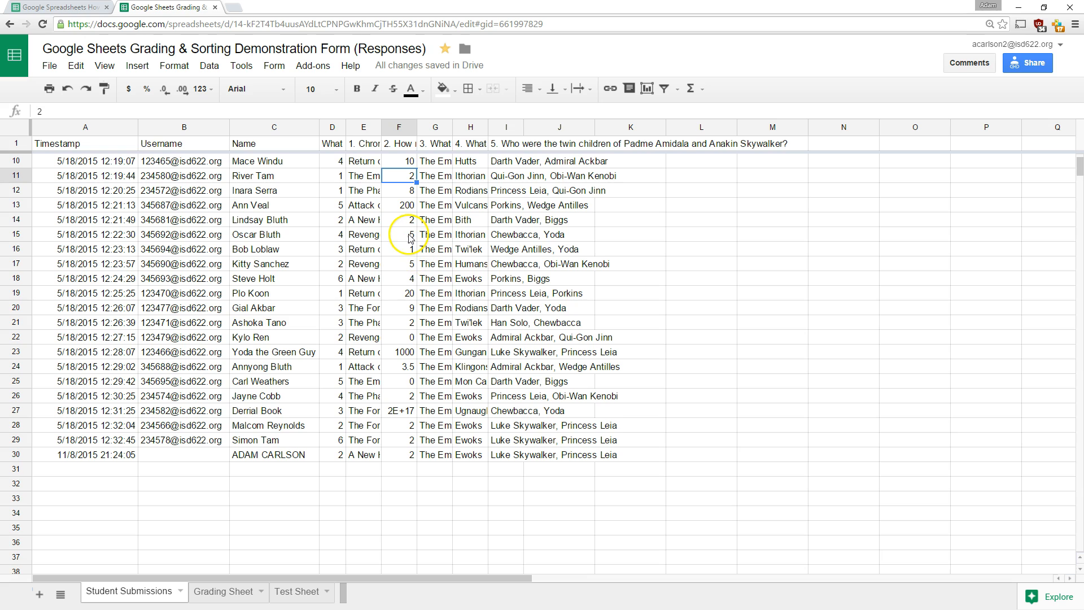
click(705, 162)
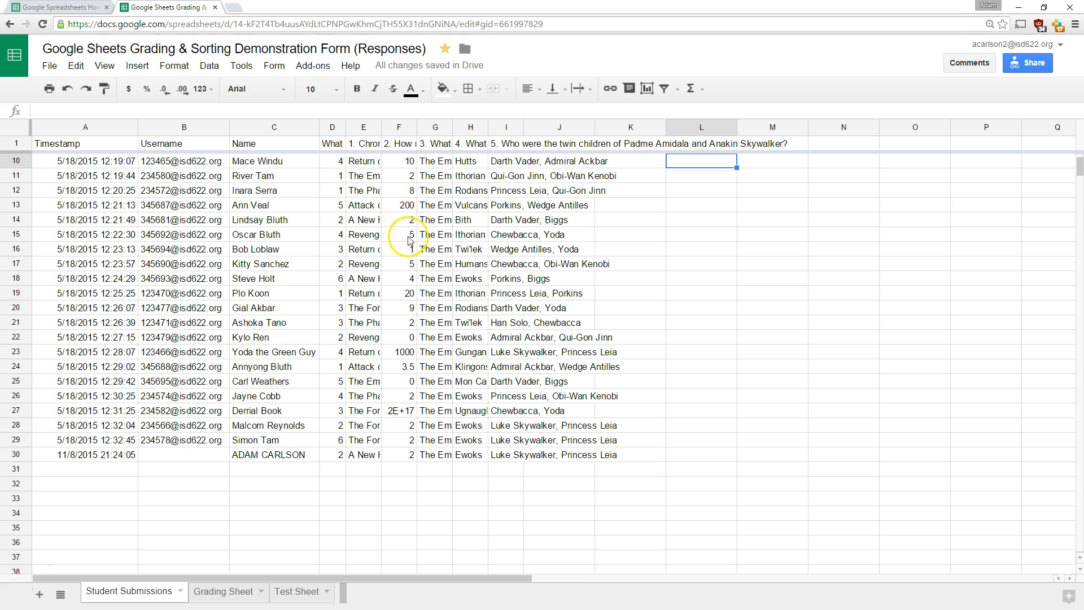
click(709, 163)
scroll(662, 265, up, 3)
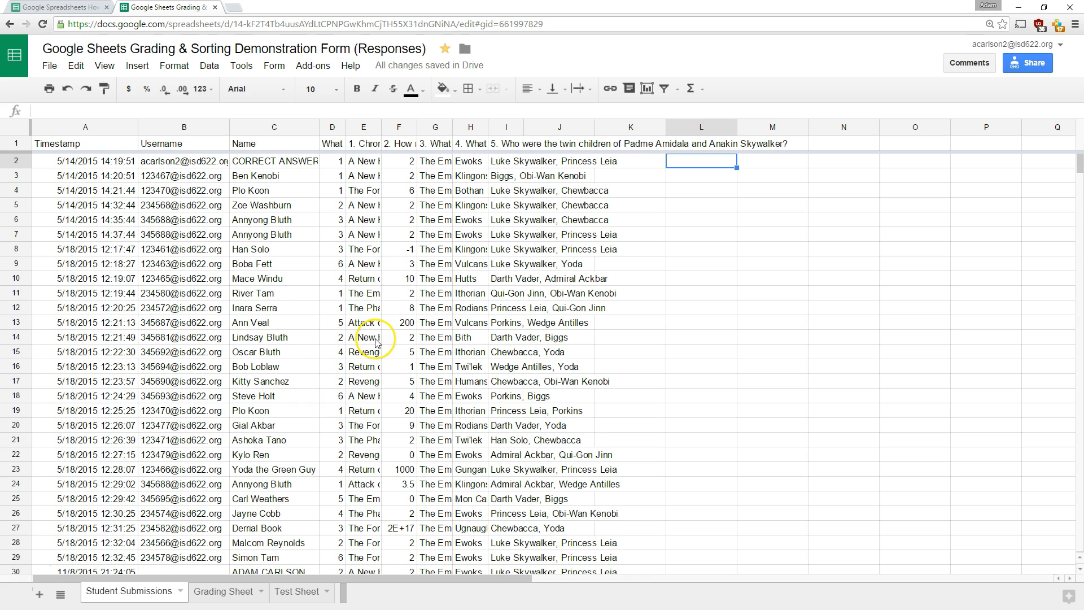
click(361, 145)
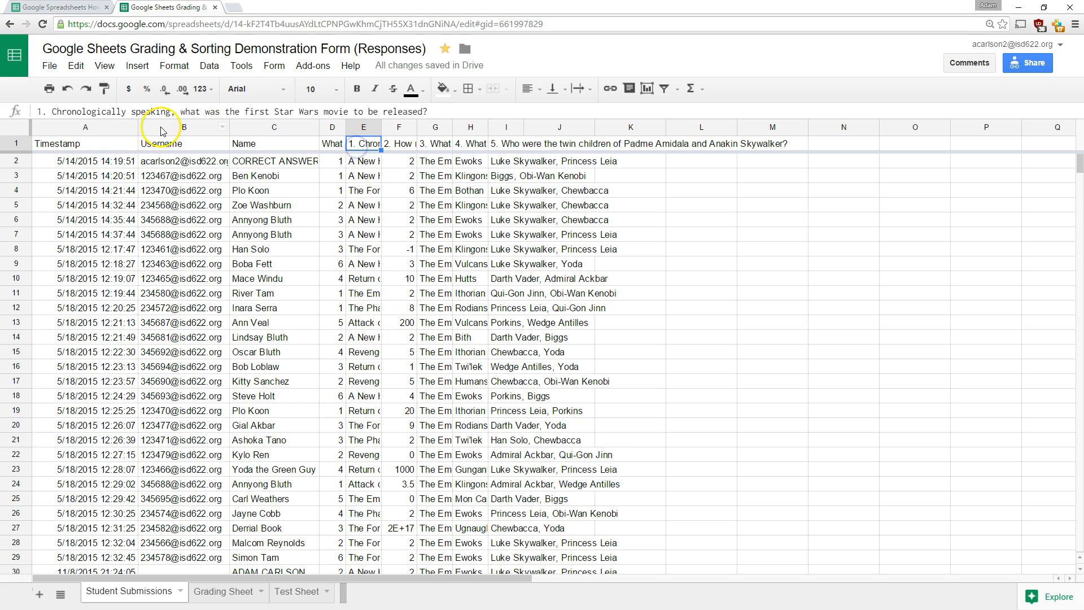
key(Right)
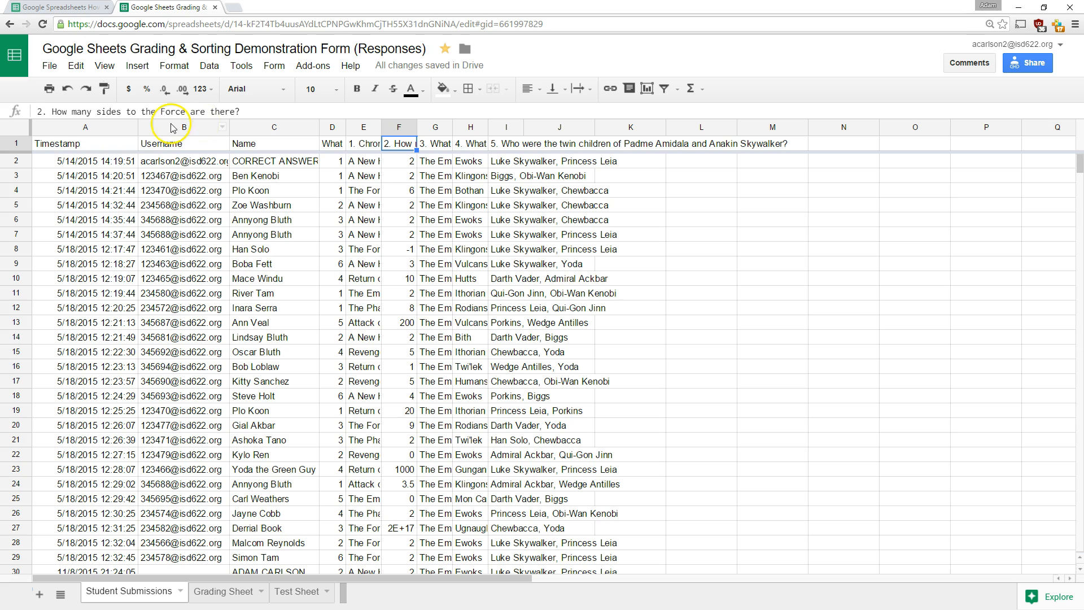
click(401, 163)
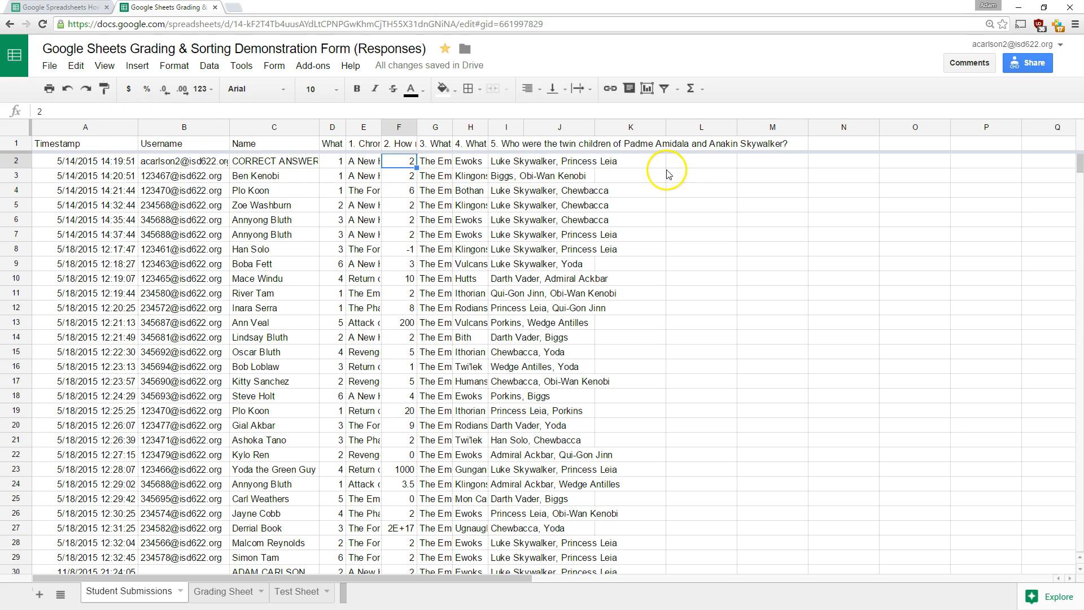
- Enter the formula =filter(A2:I,F2:F=2) in L2 to list the submissions that answered question 2 with 2
click(701, 163)
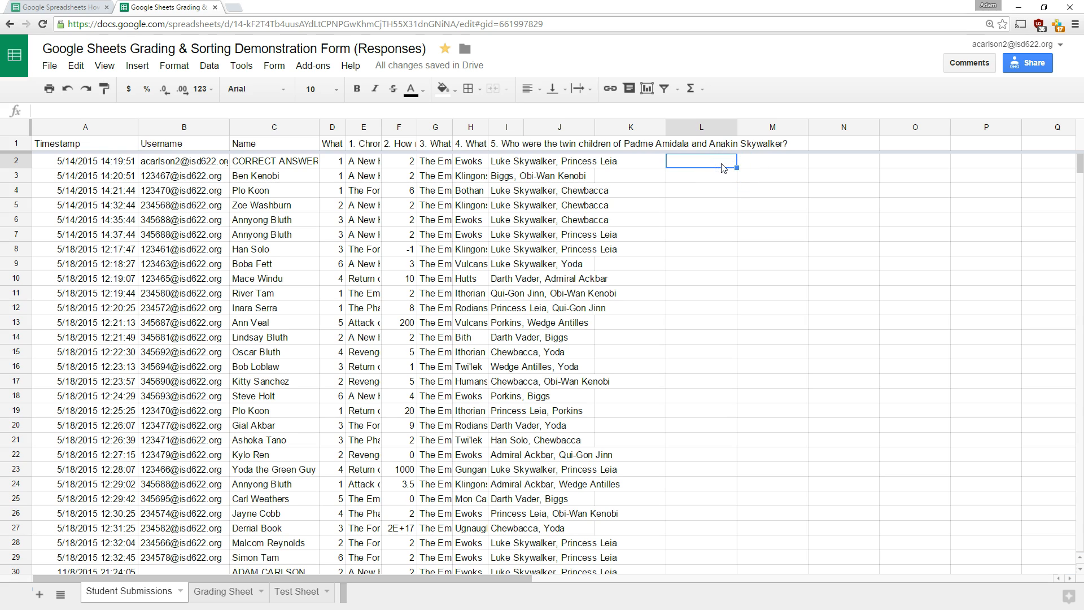
text(=)
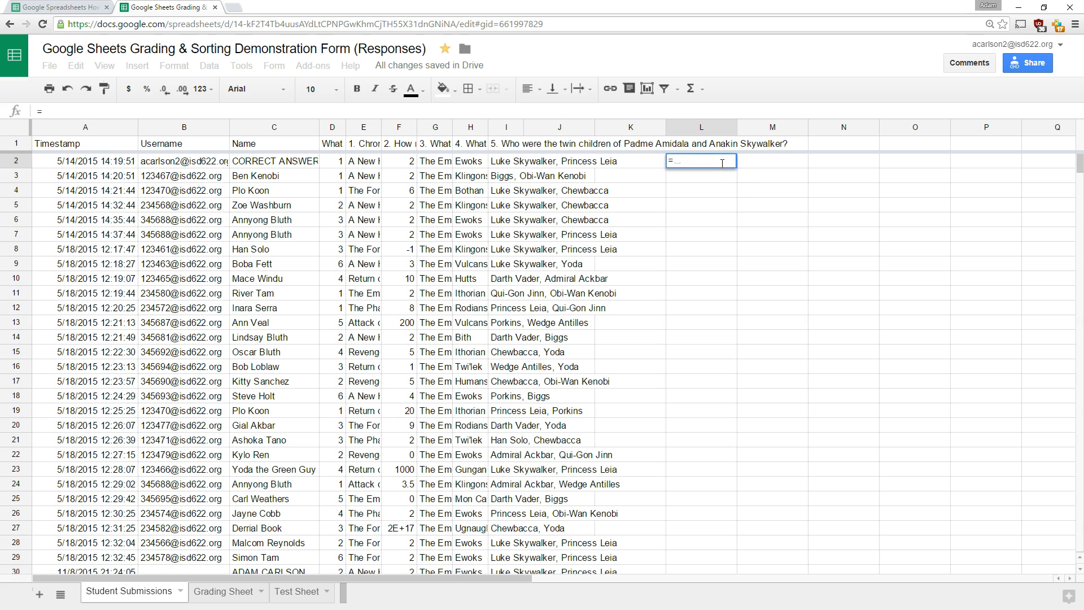
text(filter()
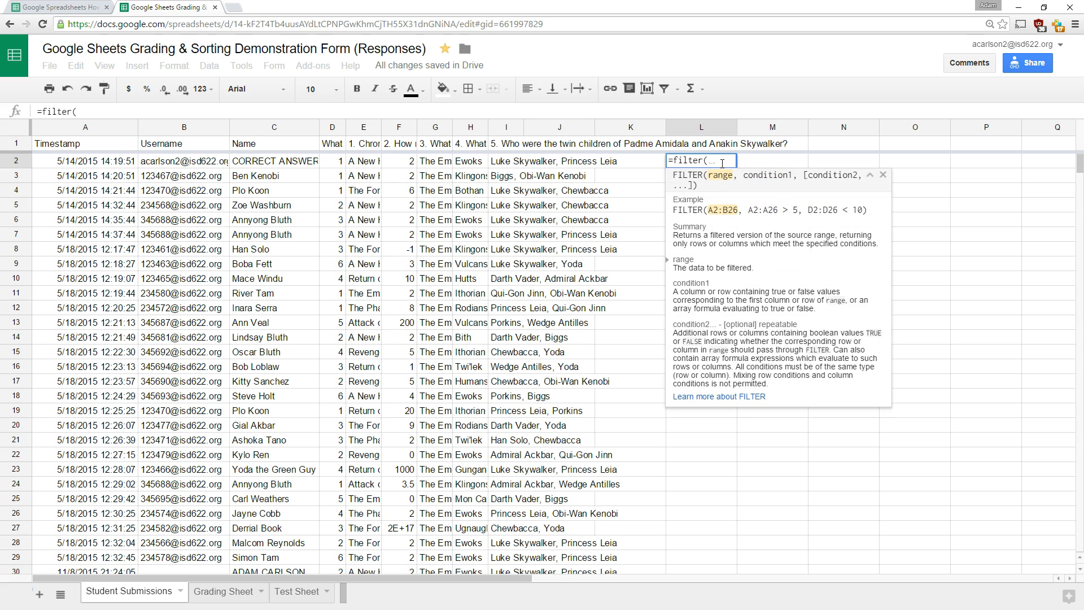
text(A2:)
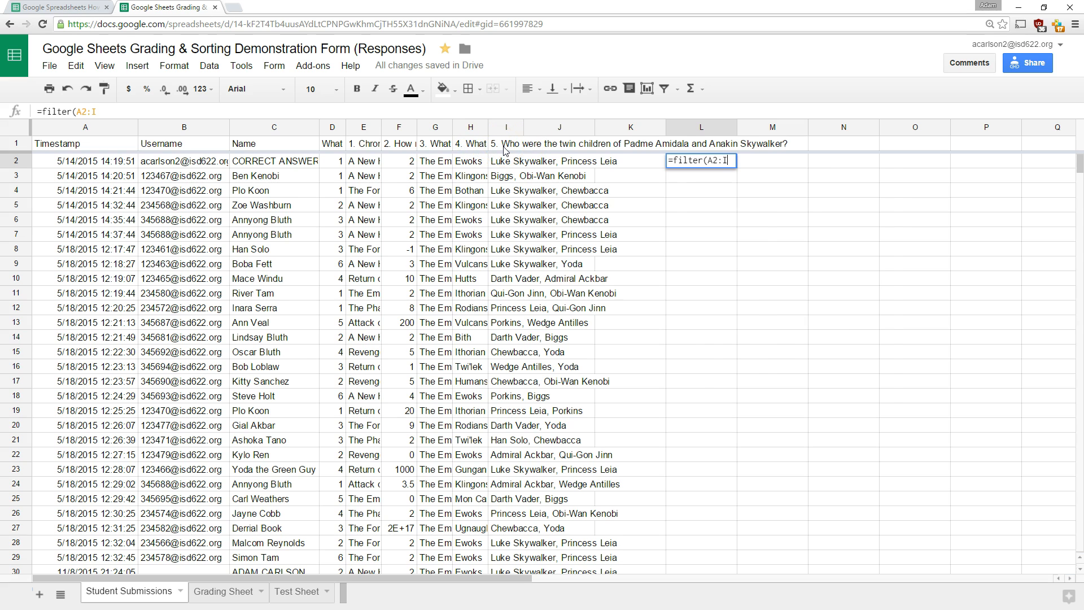
text(I,)
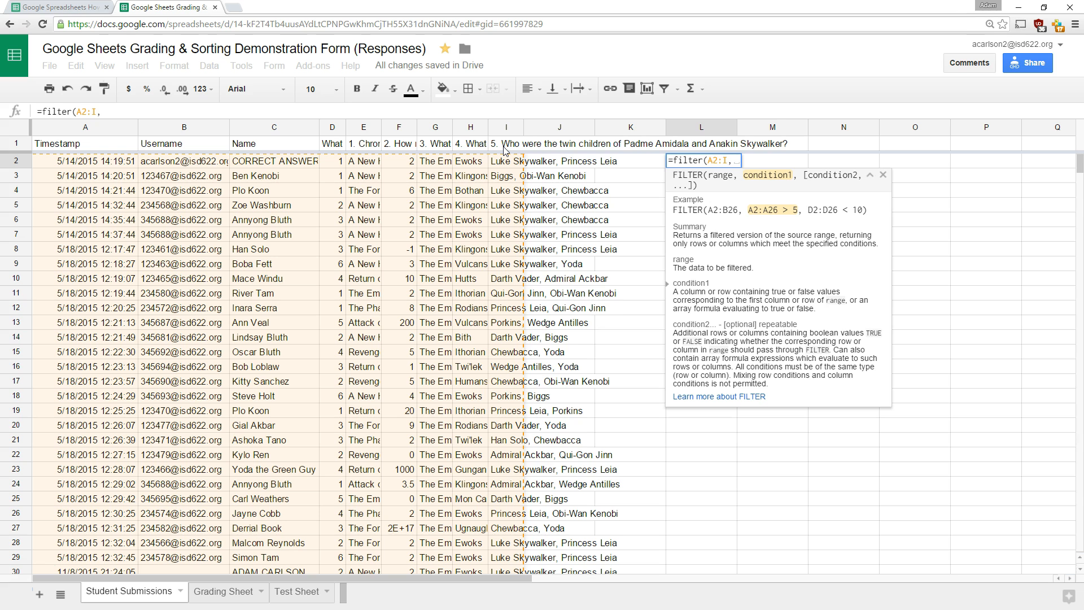
text(F2:F)
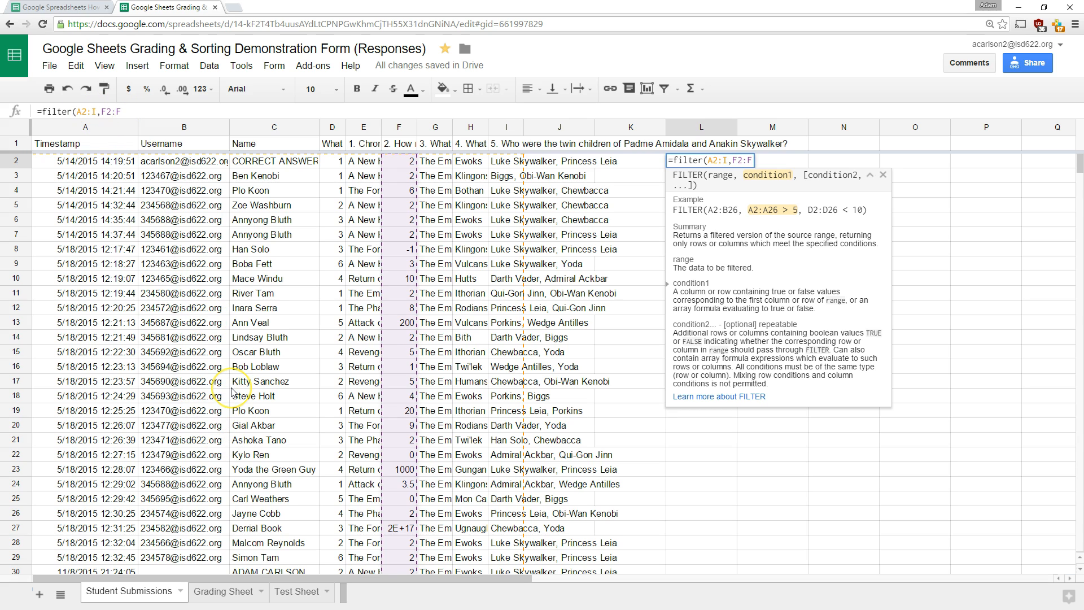
click(130, 113)
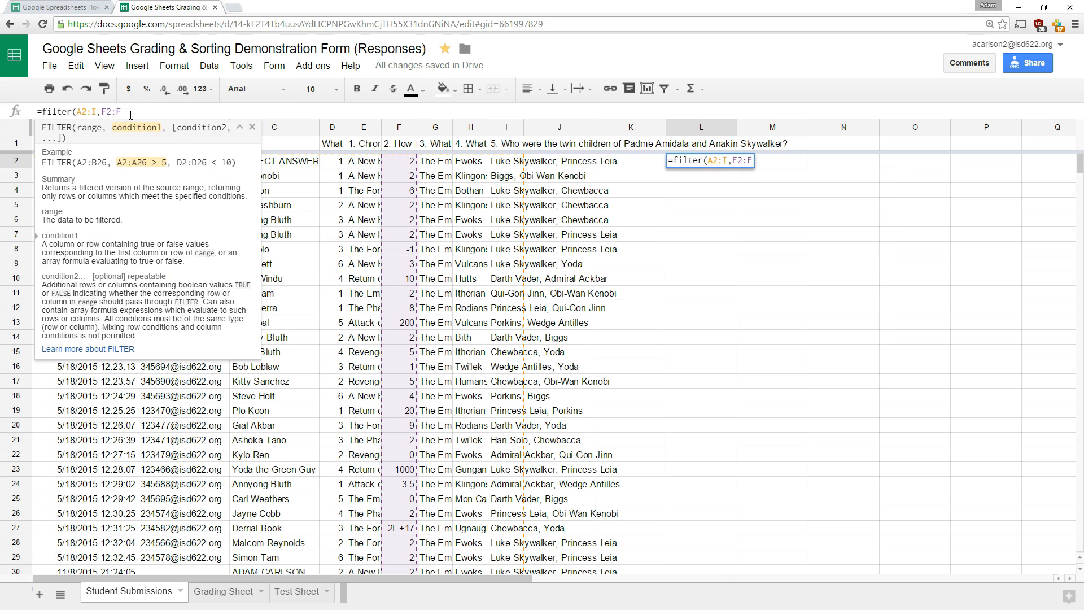
text(=2))
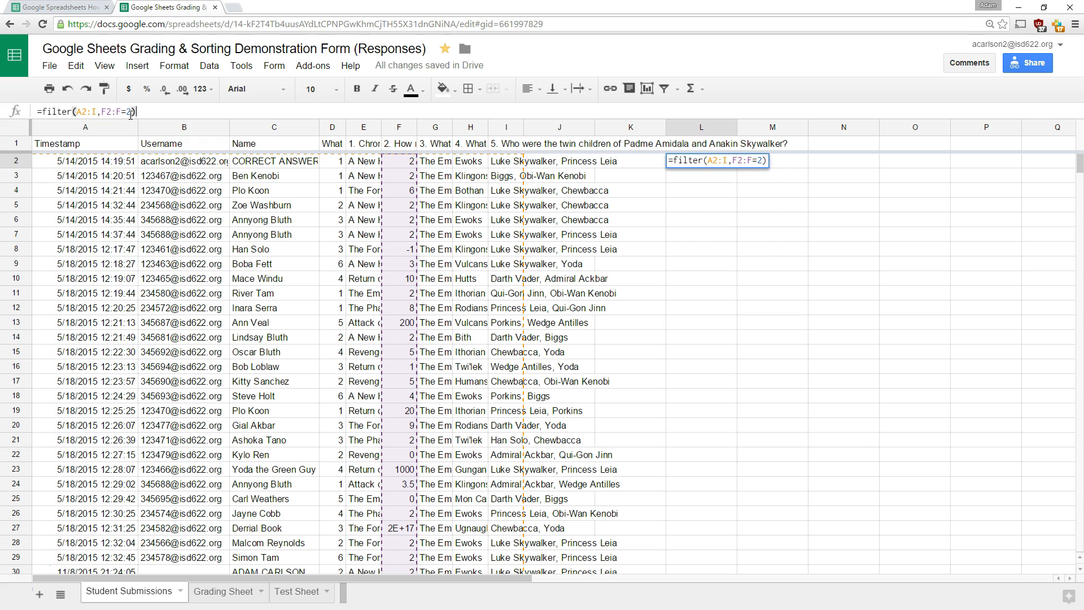
key(Return)
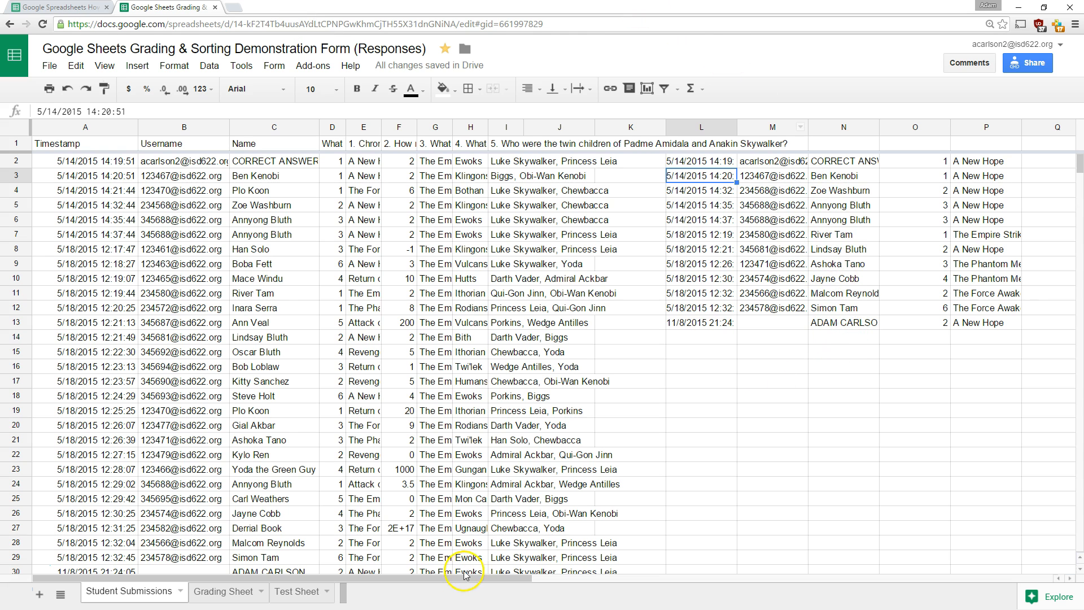
- Review the filtered rows across columns L to U, including the last row's name and the question 2 answers in Q2:Q13
drag(445, 577, 648, 587)
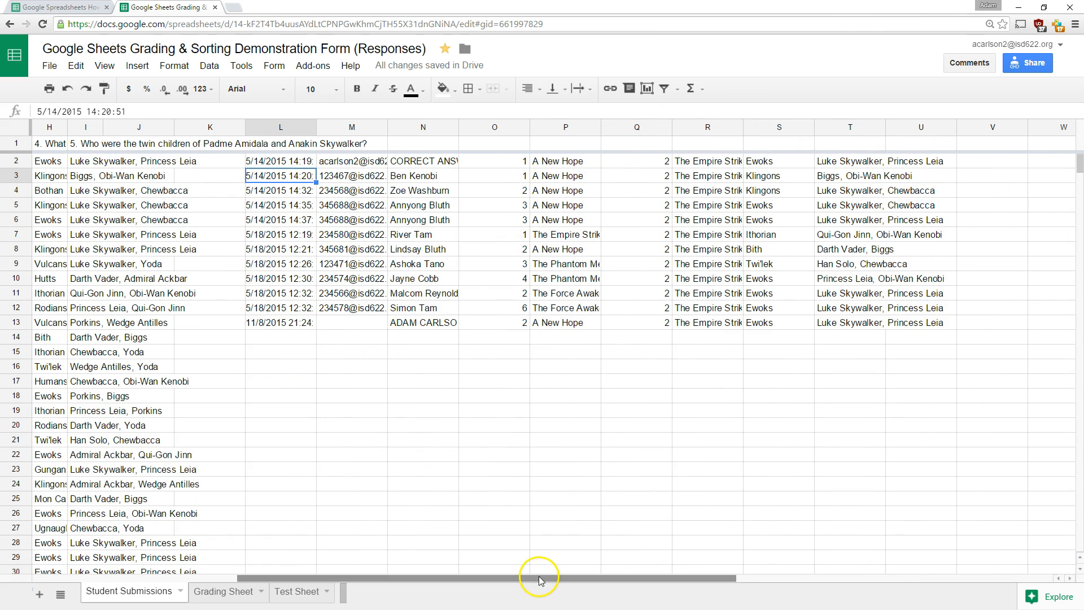
drag(539, 580, 365, 580)
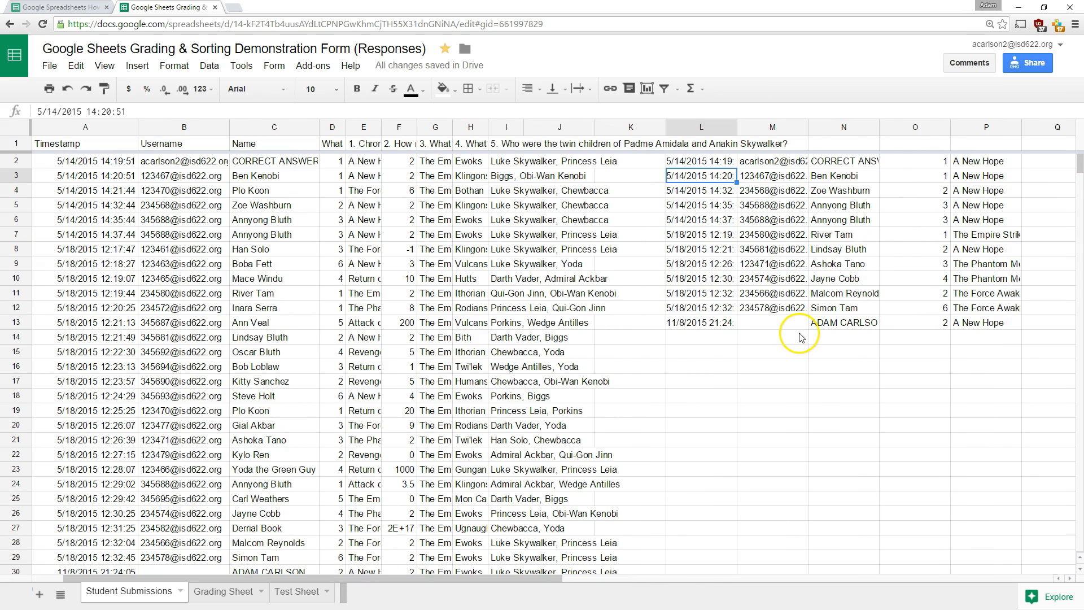
click(823, 324)
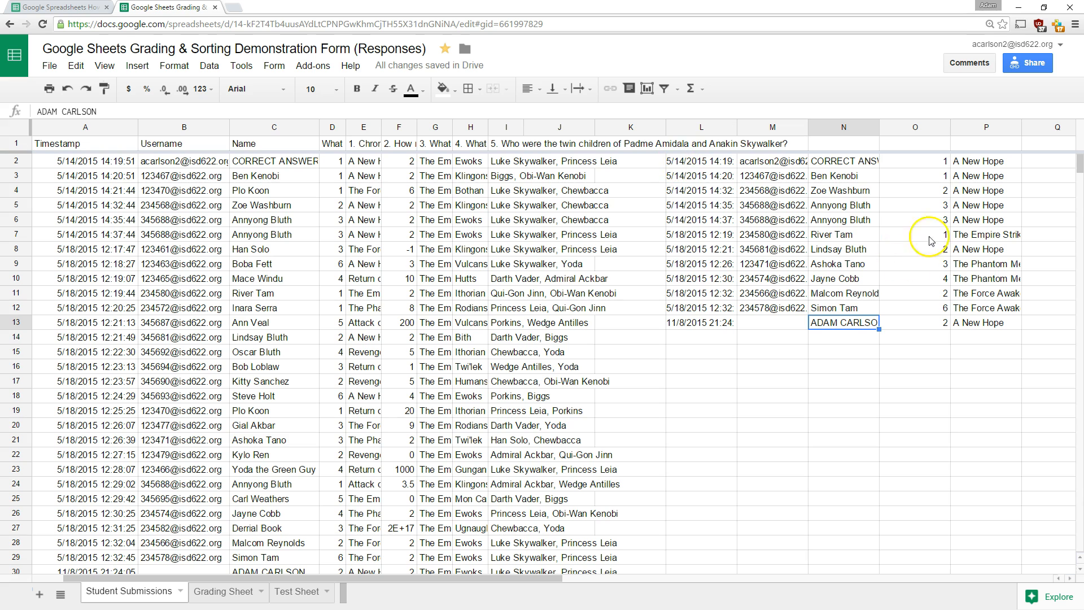
drag(490, 579, 596, 582)
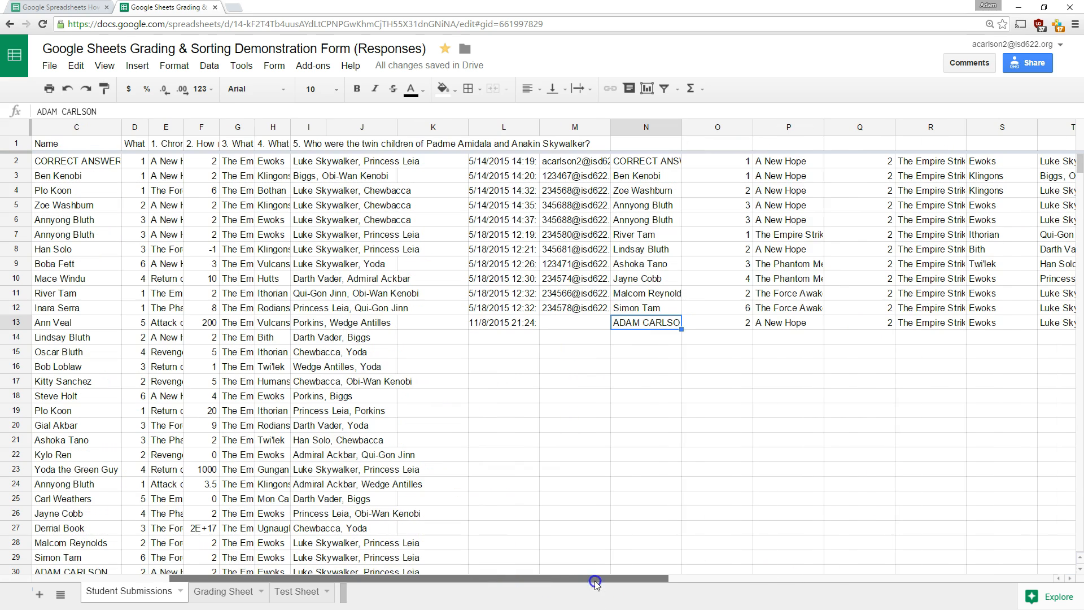
drag(872, 164, 862, 323)
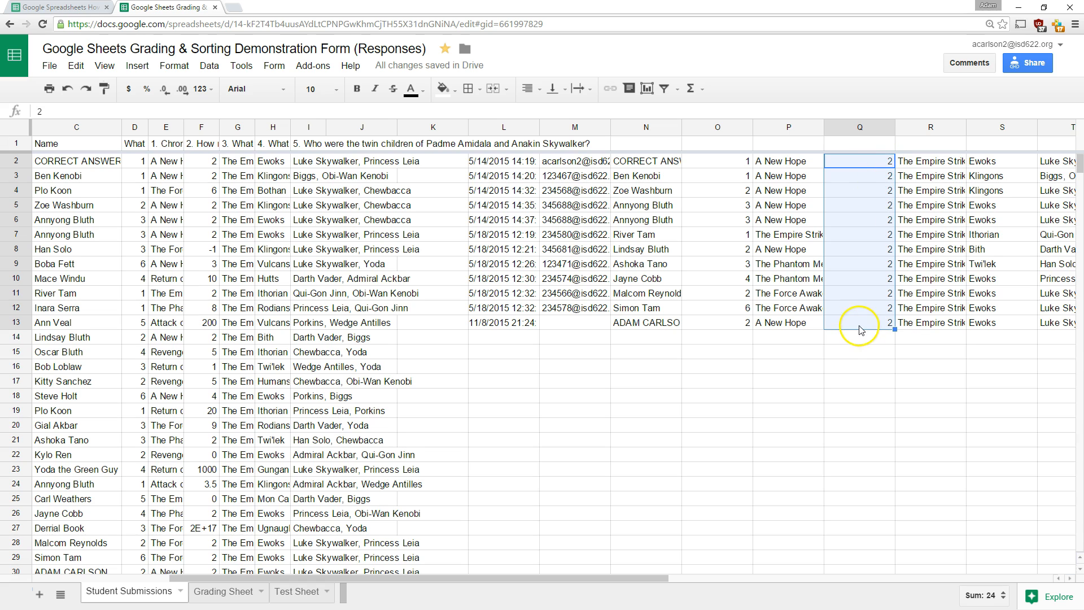
drag(583, 578, 605, 587)
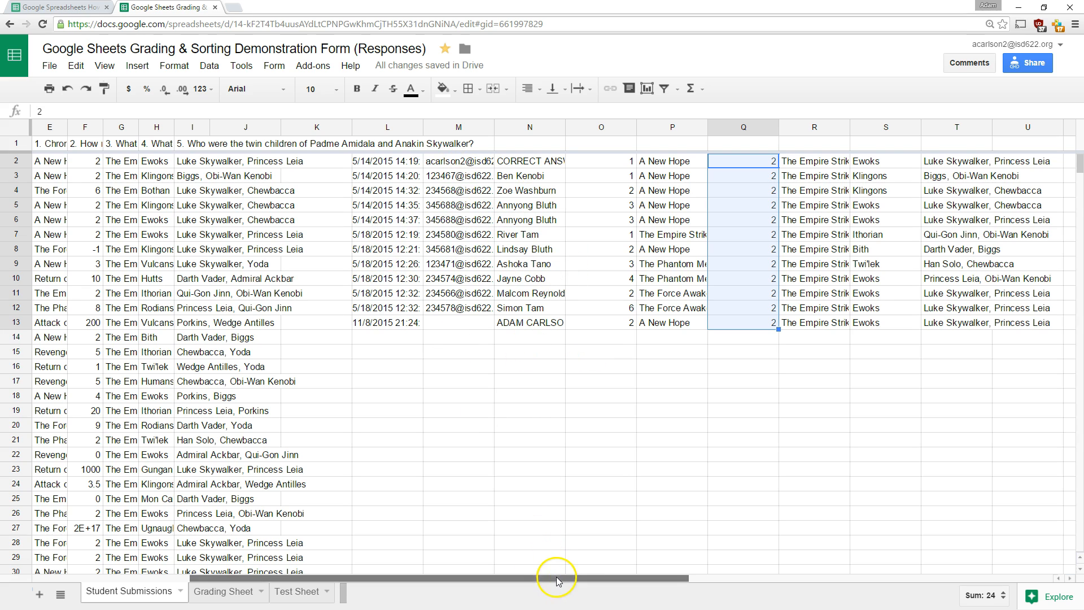
drag(556, 580, 467, 580)
- Change the range of the filter formula in L2 to C2:C to return only the names, and review the list
click(575, 161)
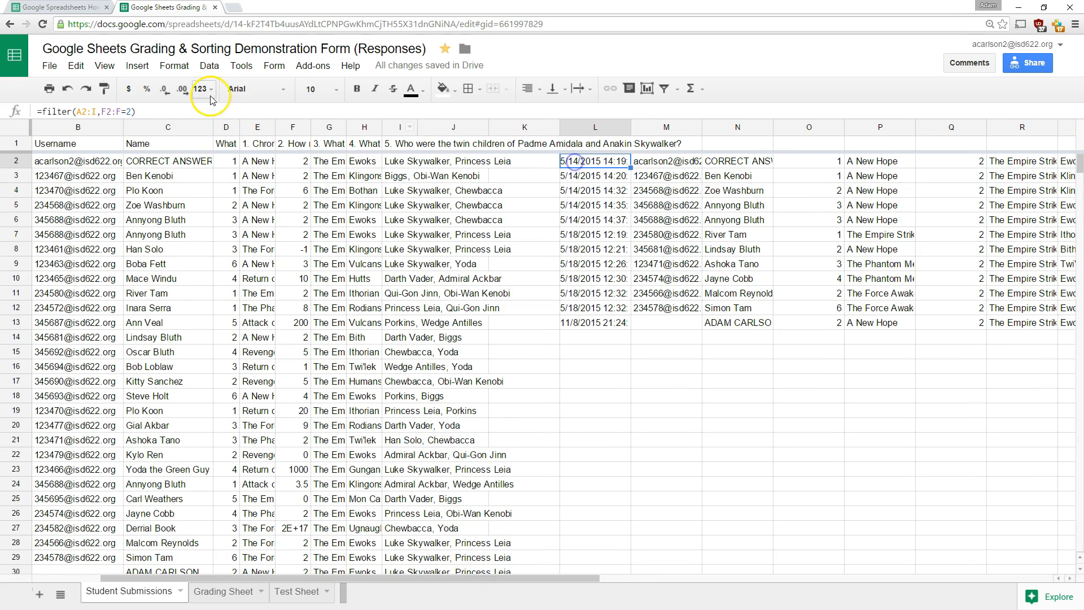
click(97, 111)
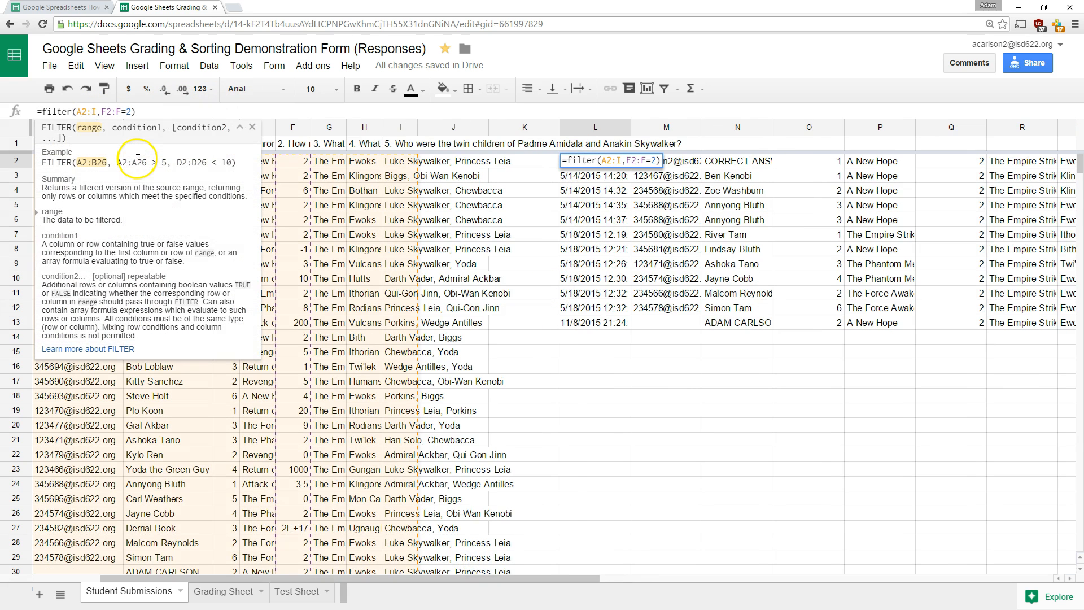
drag(393, 582, 277, 558)
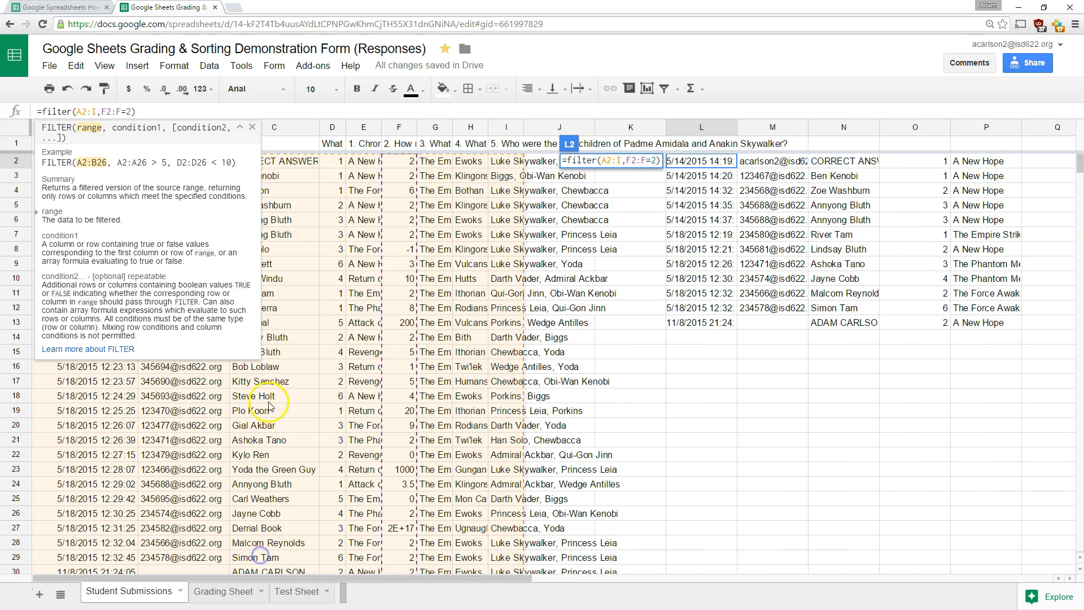
click(241, 130)
triple_click(93, 111)
click(80, 111)
text(C2:C)
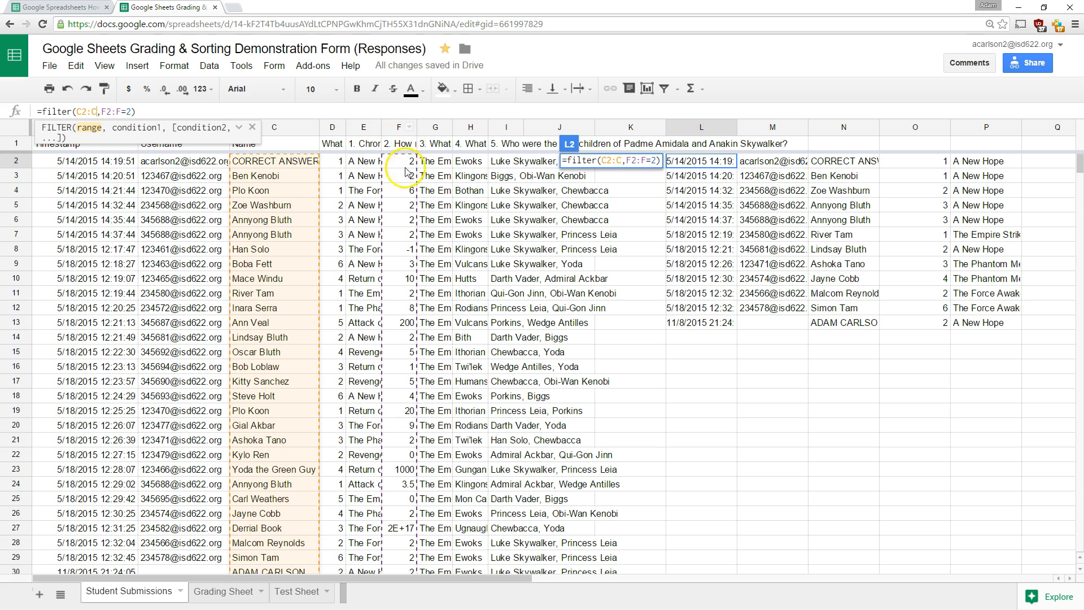
key(Return)
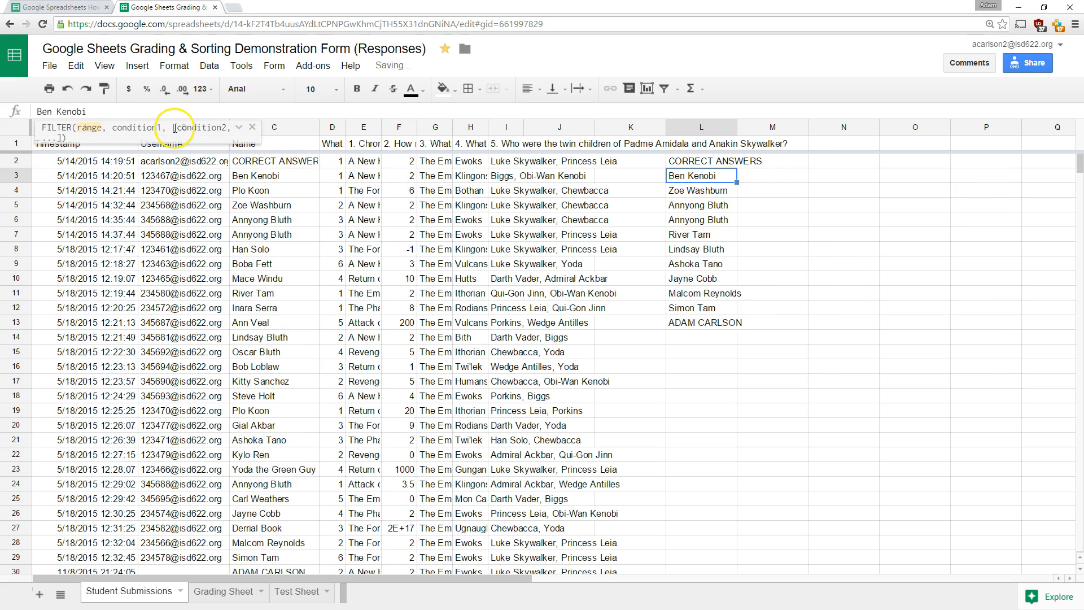
drag(700, 161, 705, 324)
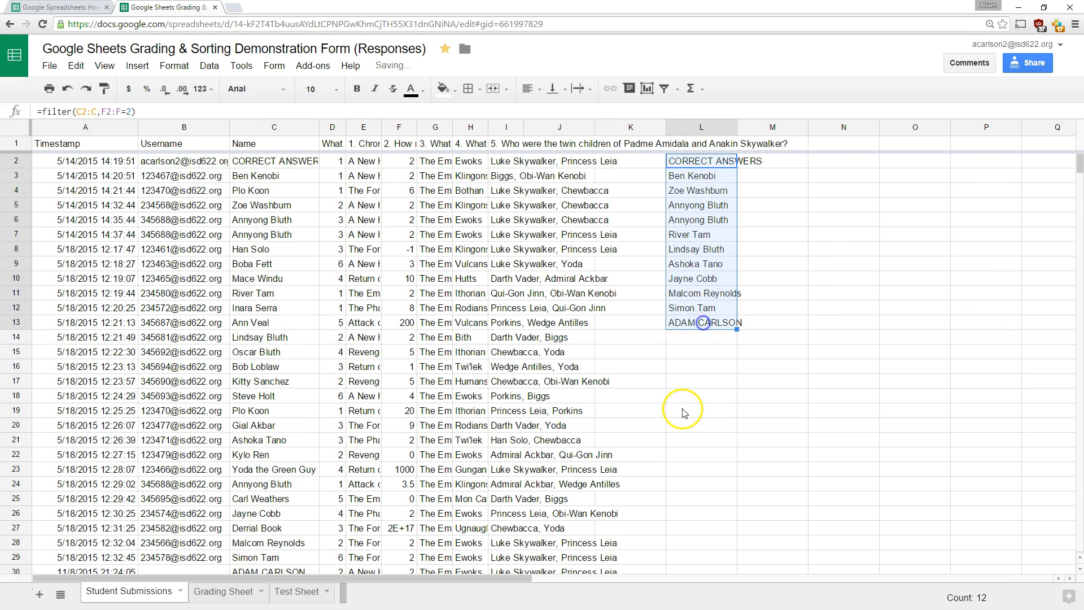
click(716, 395)
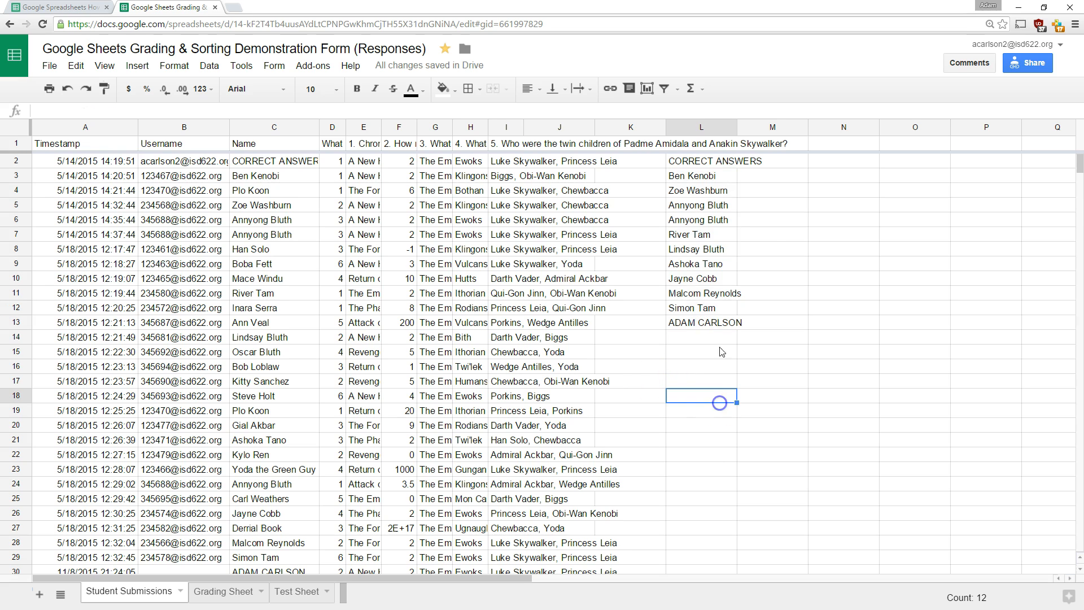
- Set the range of the filter formula in L2 back to A2:I to return all the submission columns
click(688, 164)
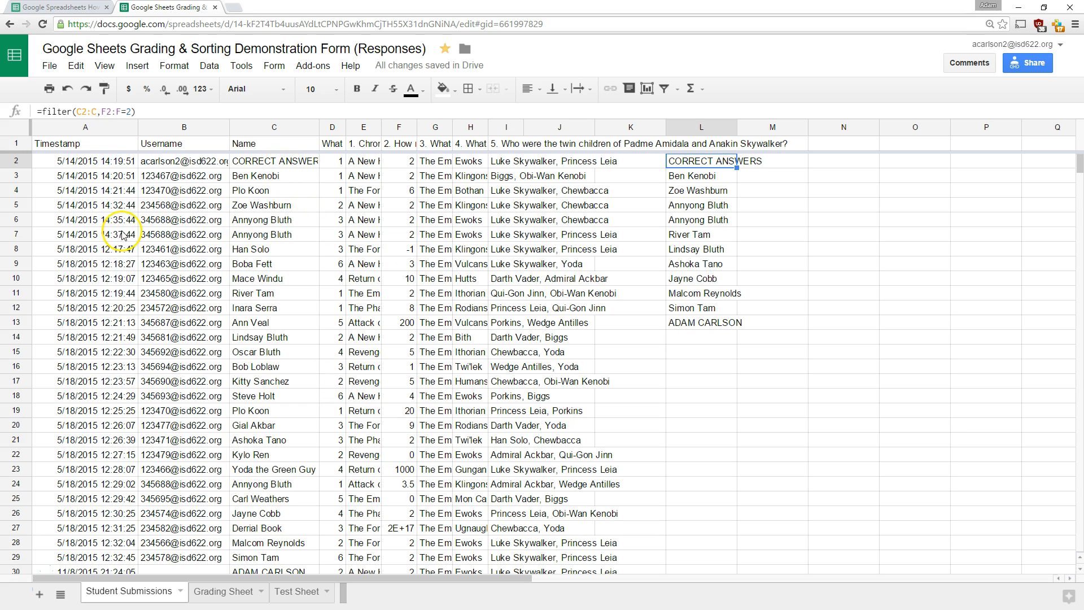
click(80, 111)
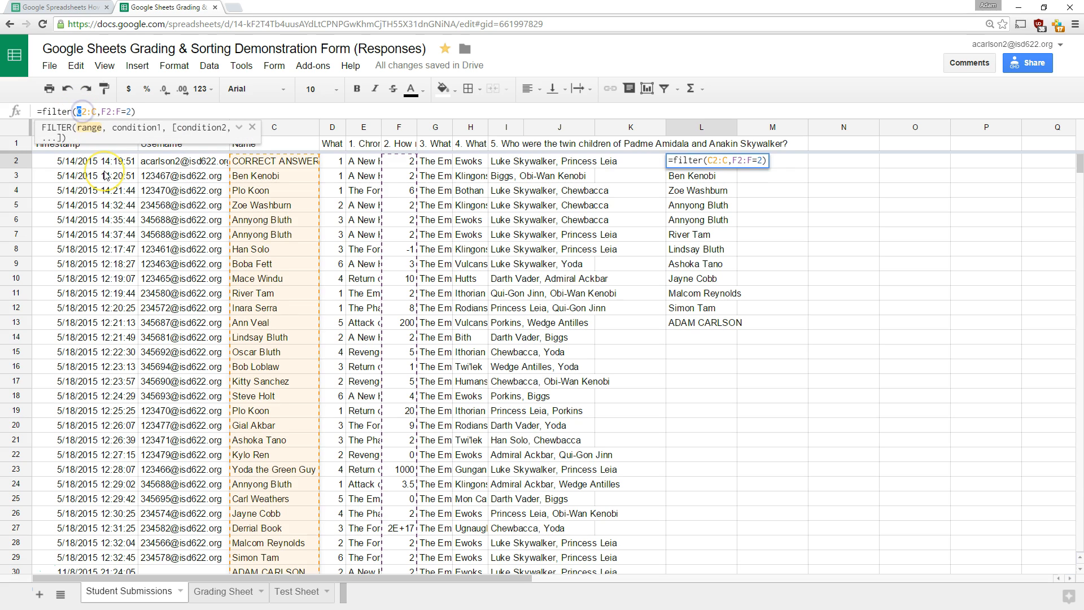
text(A)
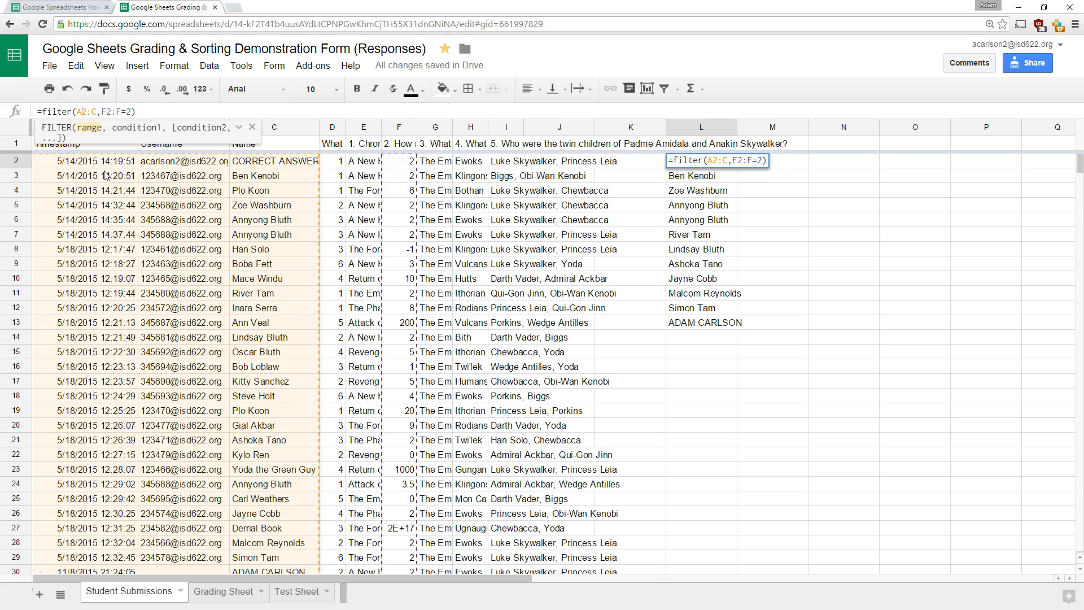
text(I)
key(Return)
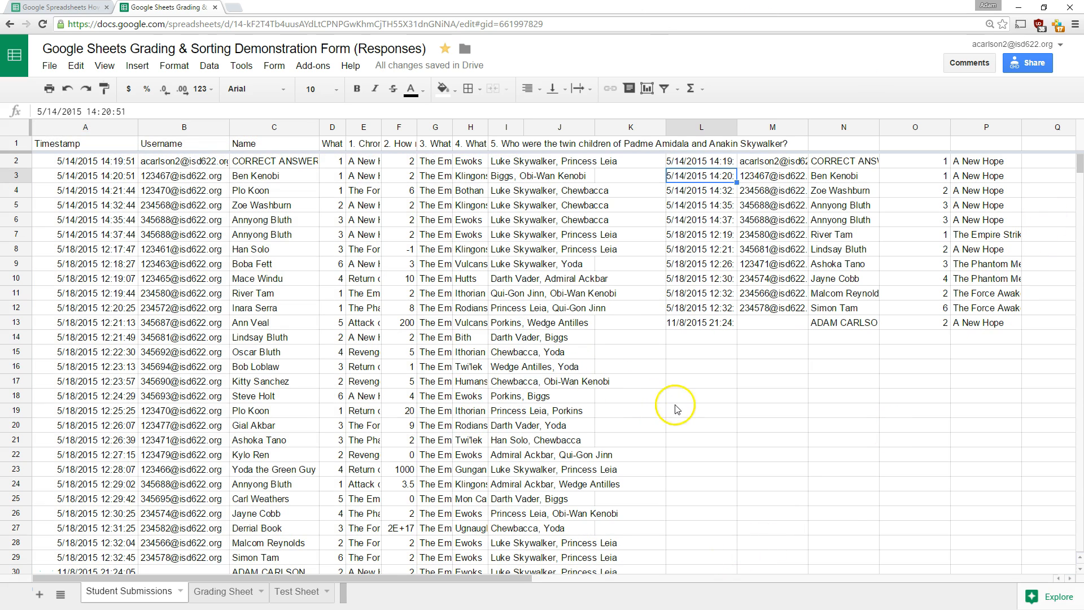
click(898, 164)
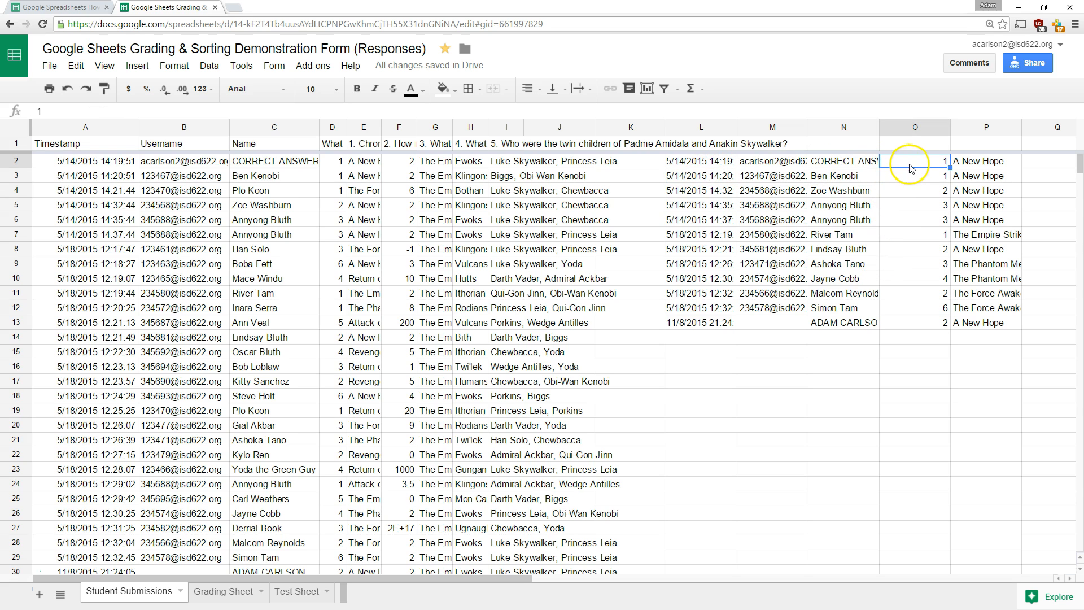
- Copy the whole filter formula from L2 and clear it from the cell
click(707, 169)
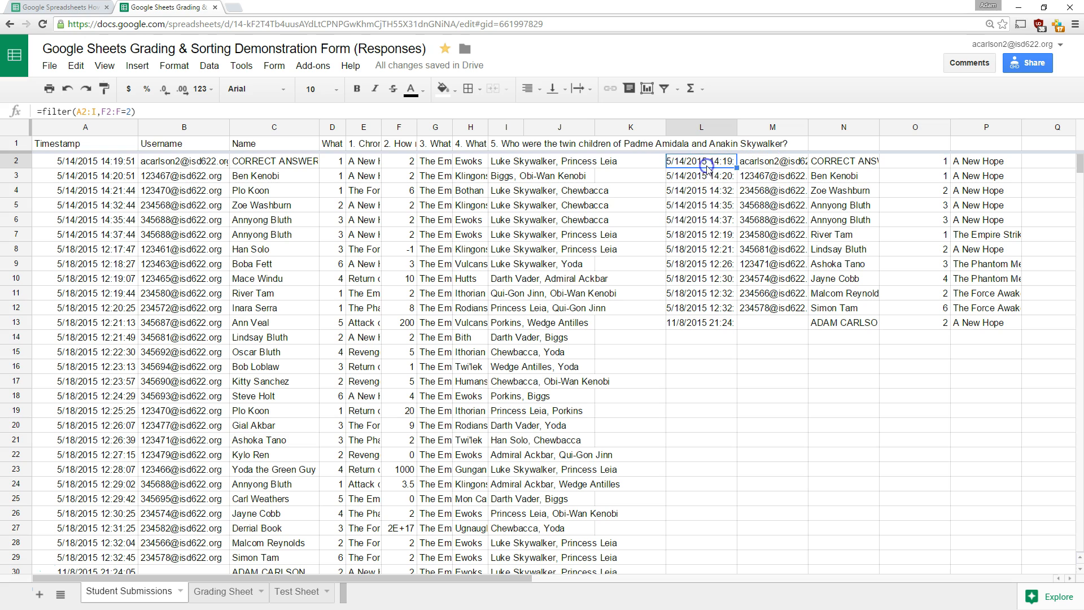
drag(136, 111, 36, 111)
key(ctrl+c)
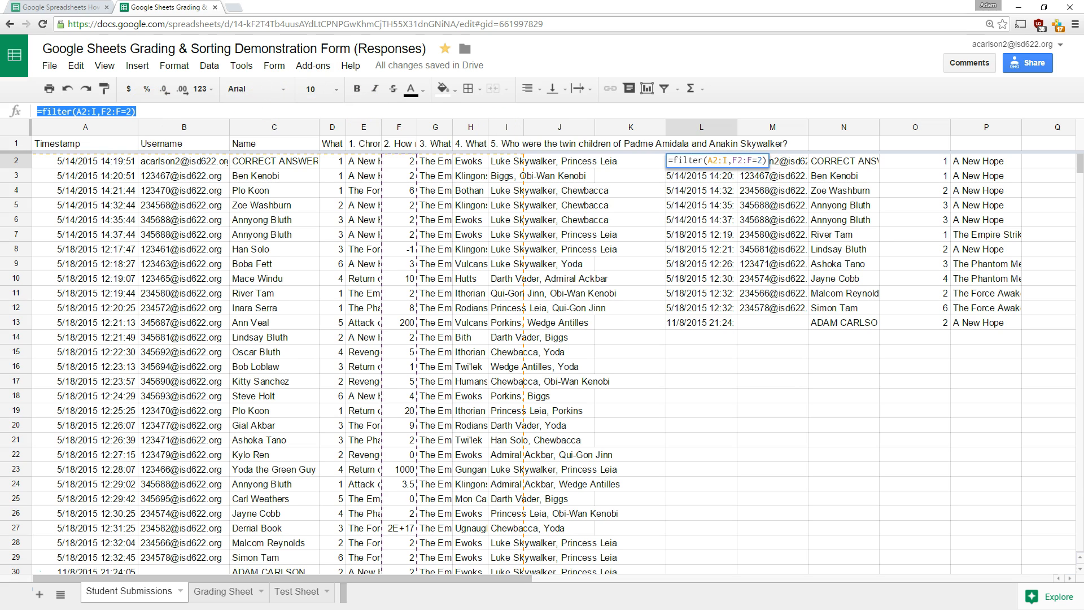
key(BackSpace)
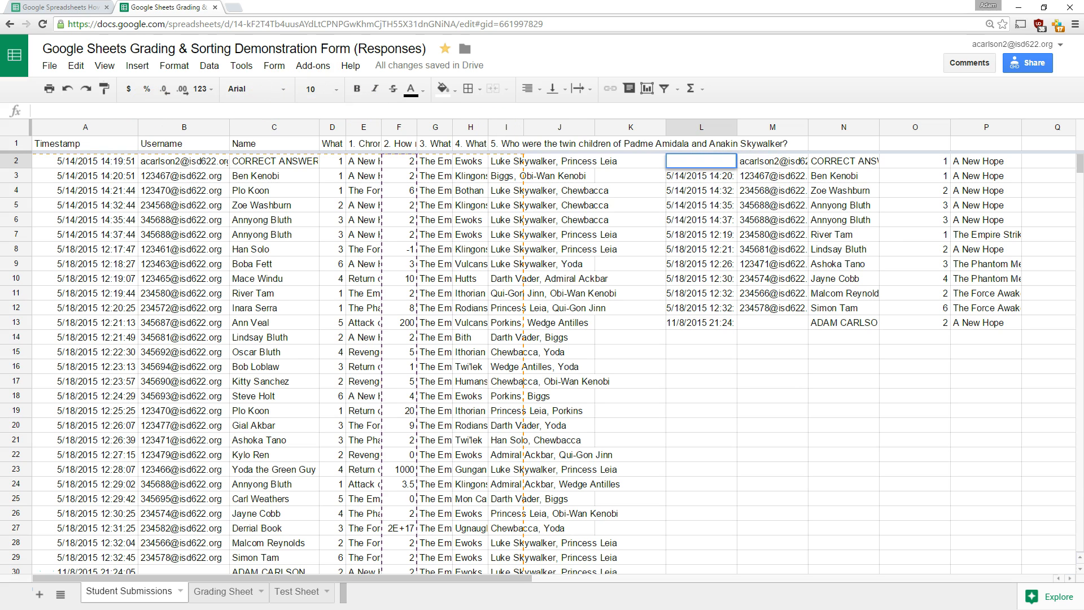
key(Return)
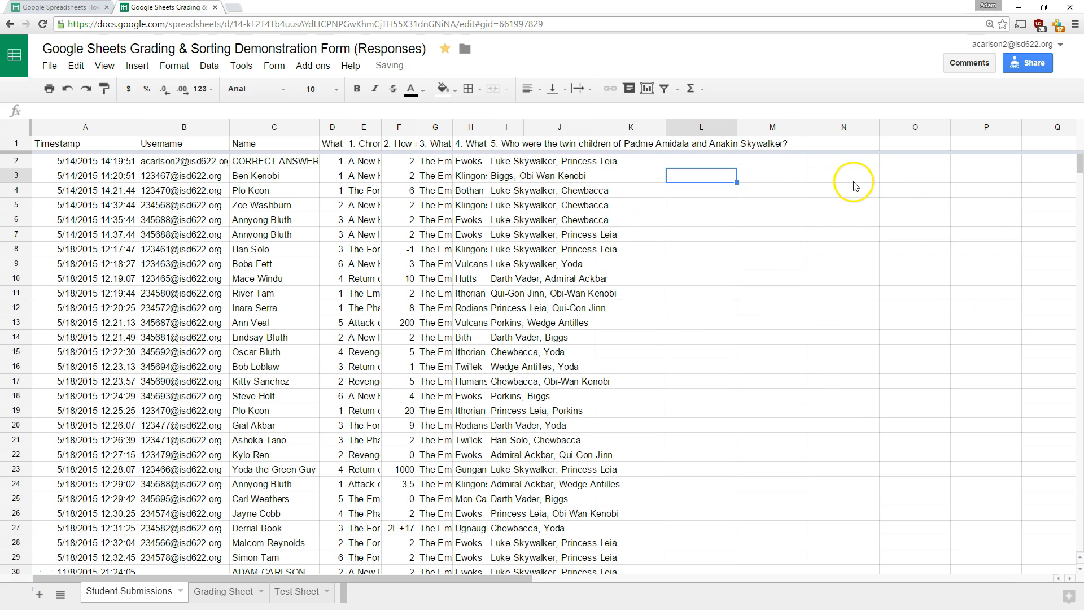
- Enter the text Data in N3, inside the area the filter output would fill
click(849, 178)
text(Data)
key(Return)
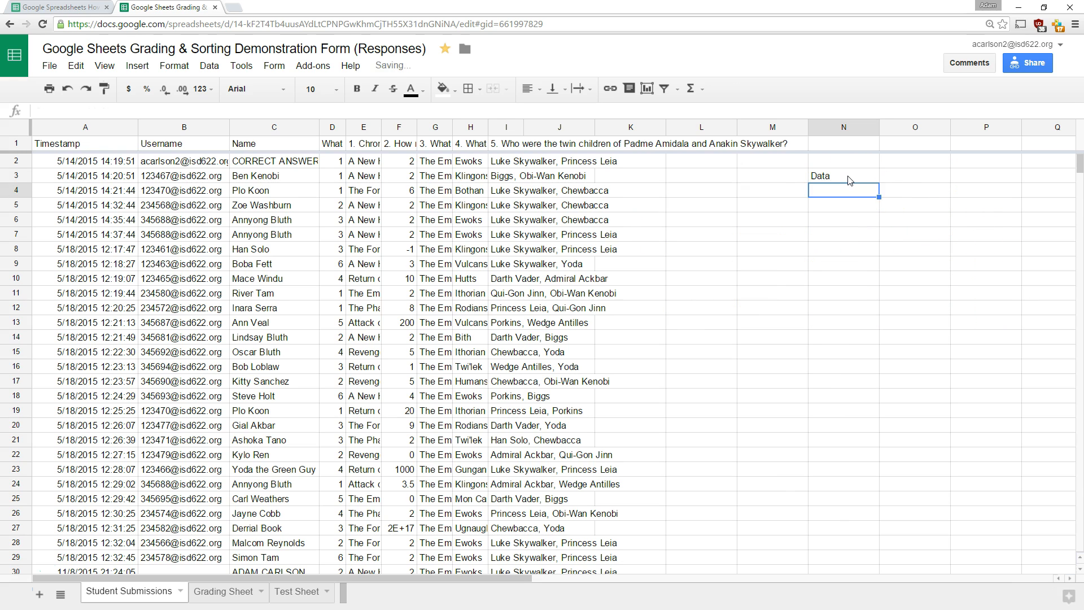
- Paste the copied formula =filter(A2:I,F2:F=2) back into L2 and read the note attached to the cell
key(Up)
key(Left)
key(Up)
key(Left)
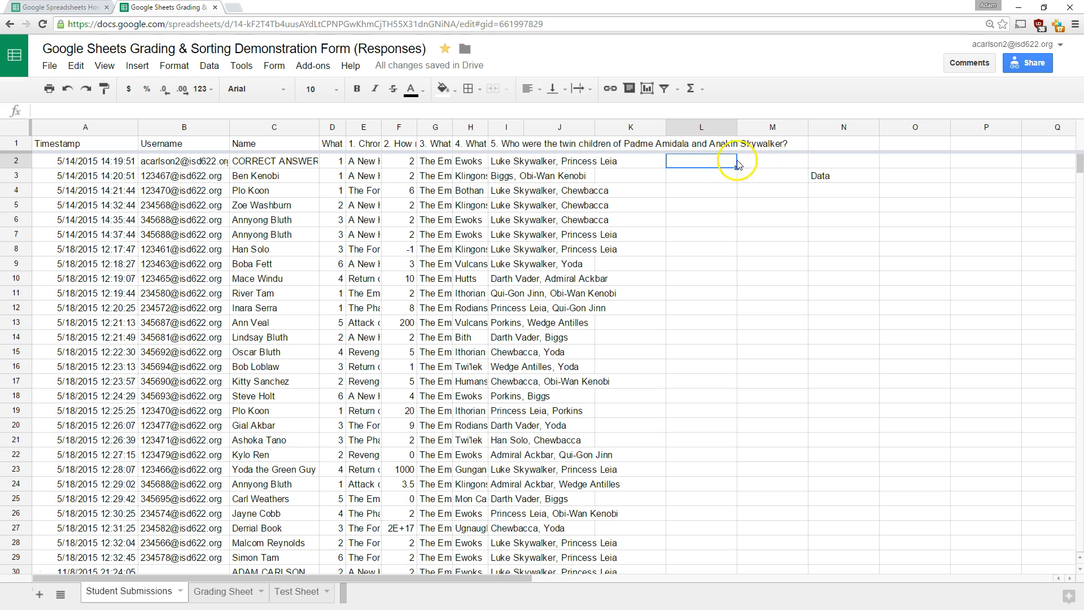
click(197, 113)
key(ctrl+v)
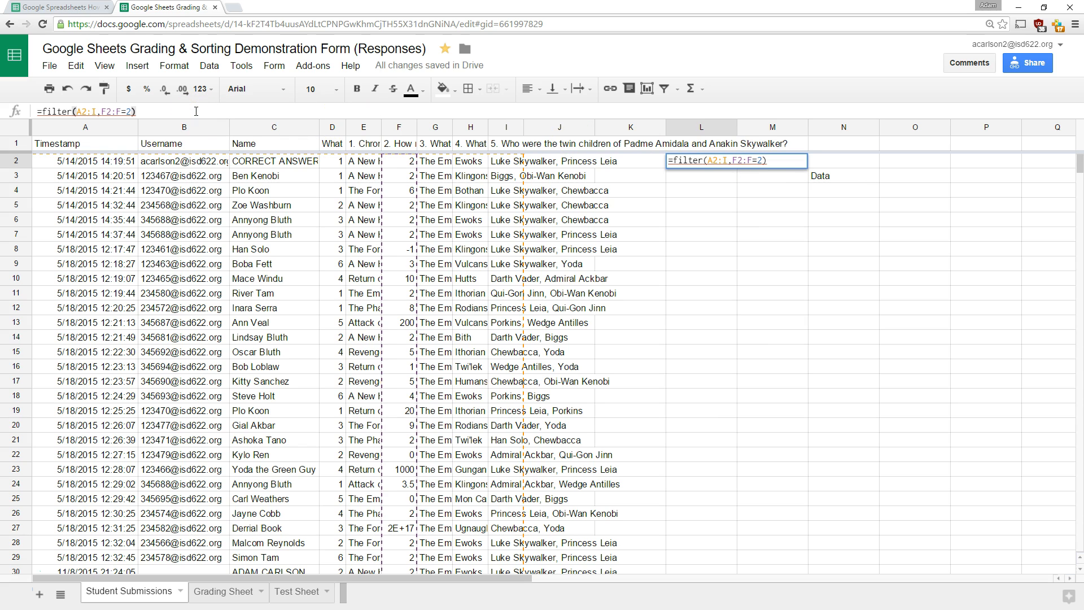
key(Return)
mouse_move(700, 165)
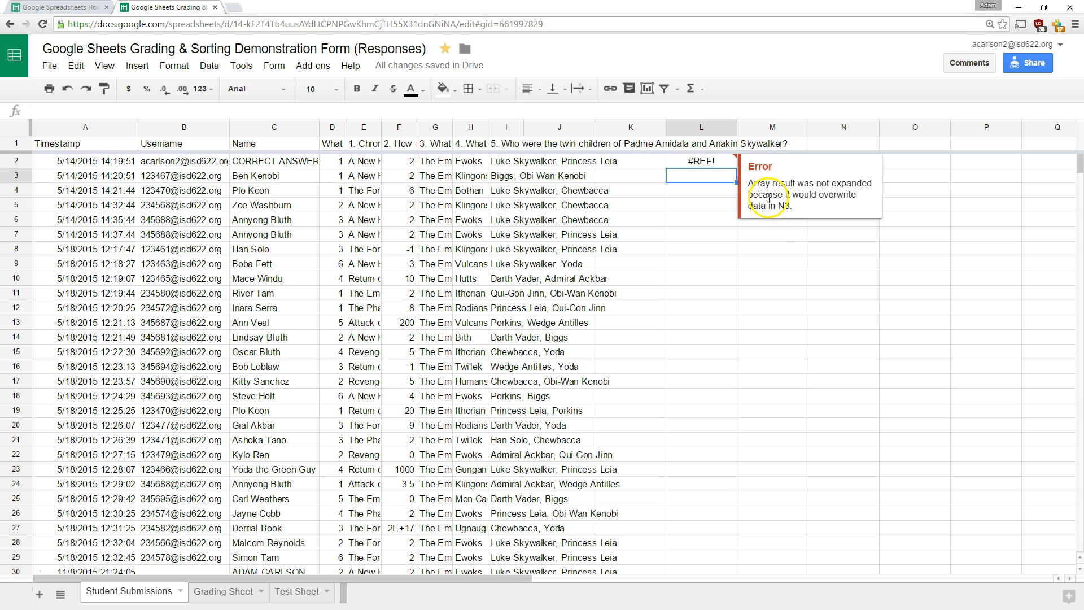
- Clear the text Data from N3 so the filter formula in L2 can expand
click(830, 175)
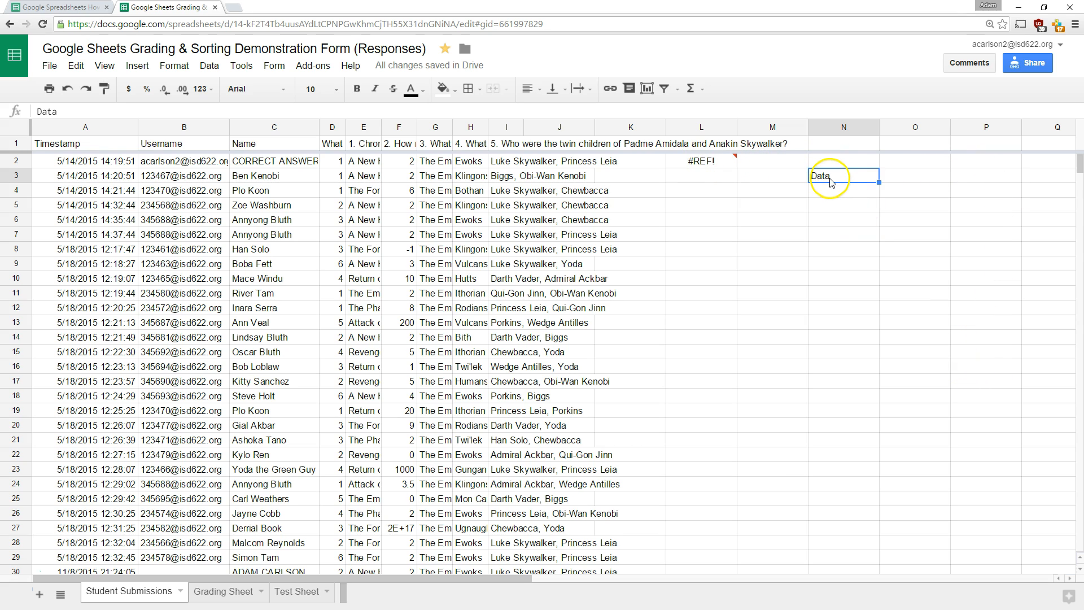
key(Delete)
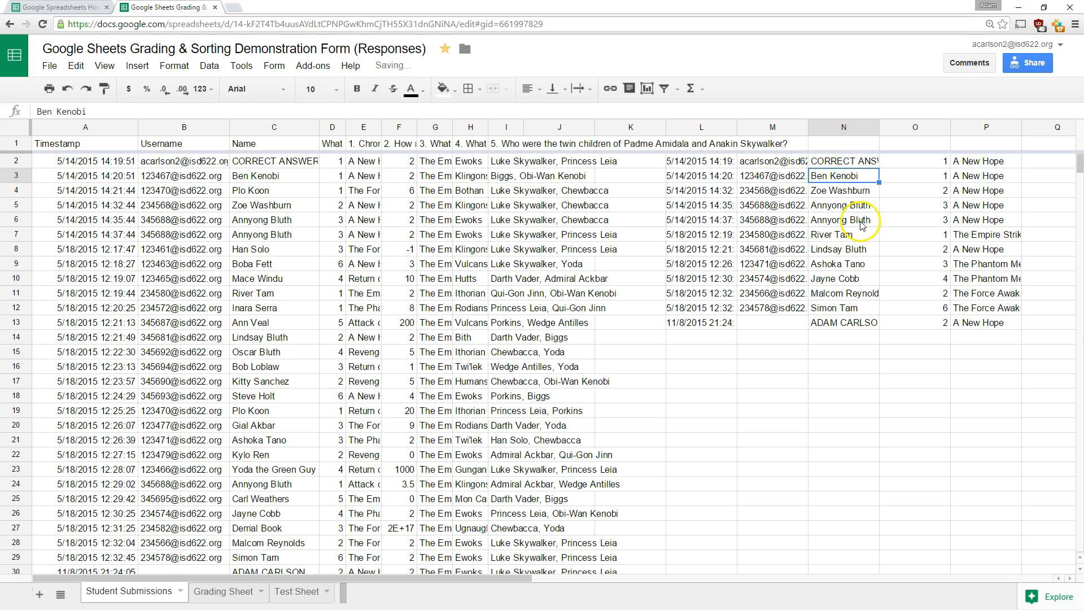
- Try to delete blocks of cells inside the expanded filter output, including M4:N8
drag(859, 221, 760, 221)
key(Delete)
click(804, 193)
drag(804, 193, 835, 247)
key(Delete)
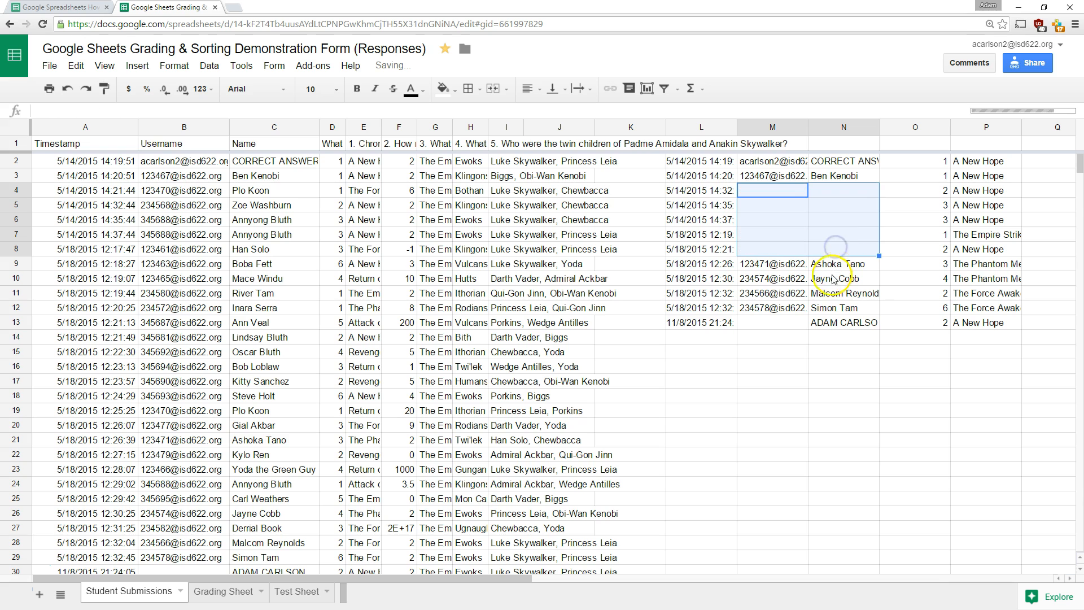
click(818, 348)
drag(695, 190, 943, 276)
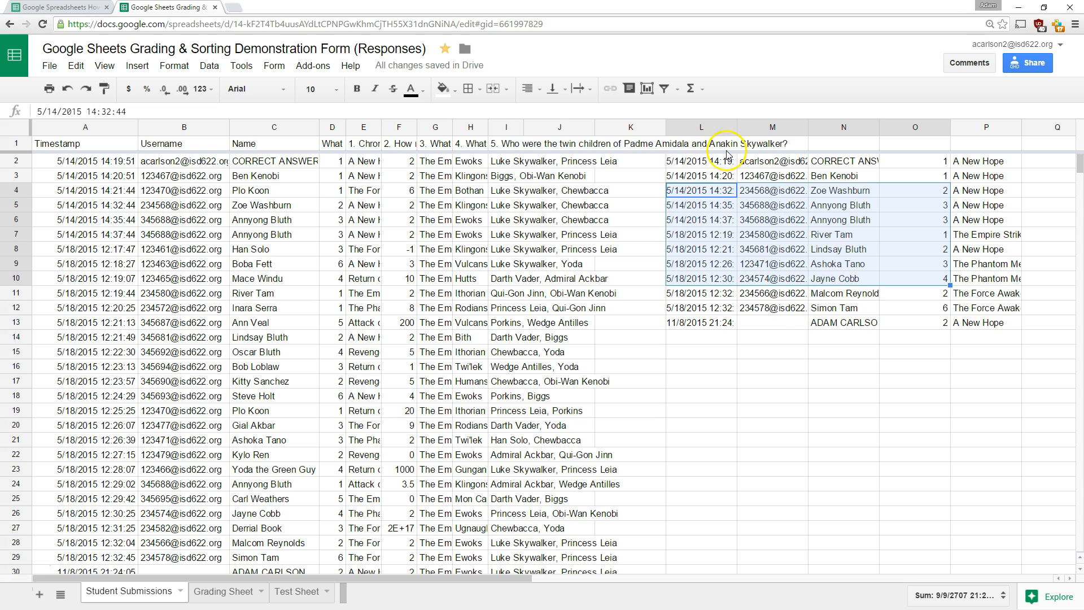
- Change the condition of the filter formula in L2 to F2:F=-3 and read the note attached to the cell
mouse_move(451, 579)
mouse_down()
mouse_move(764, 598)
mouse_move(438, 581)
mouse_up()
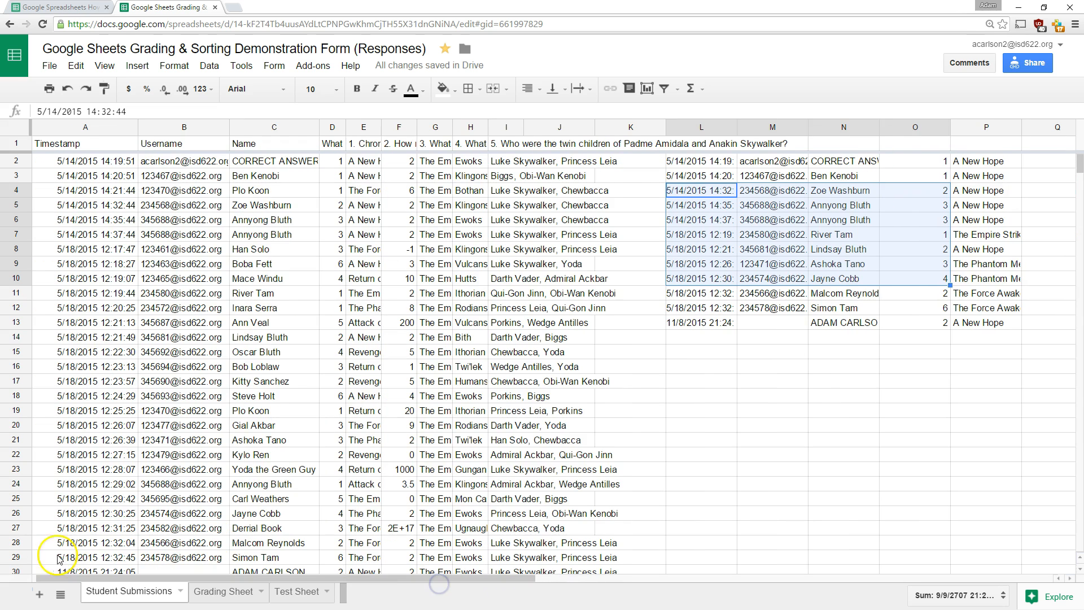
click(703, 161)
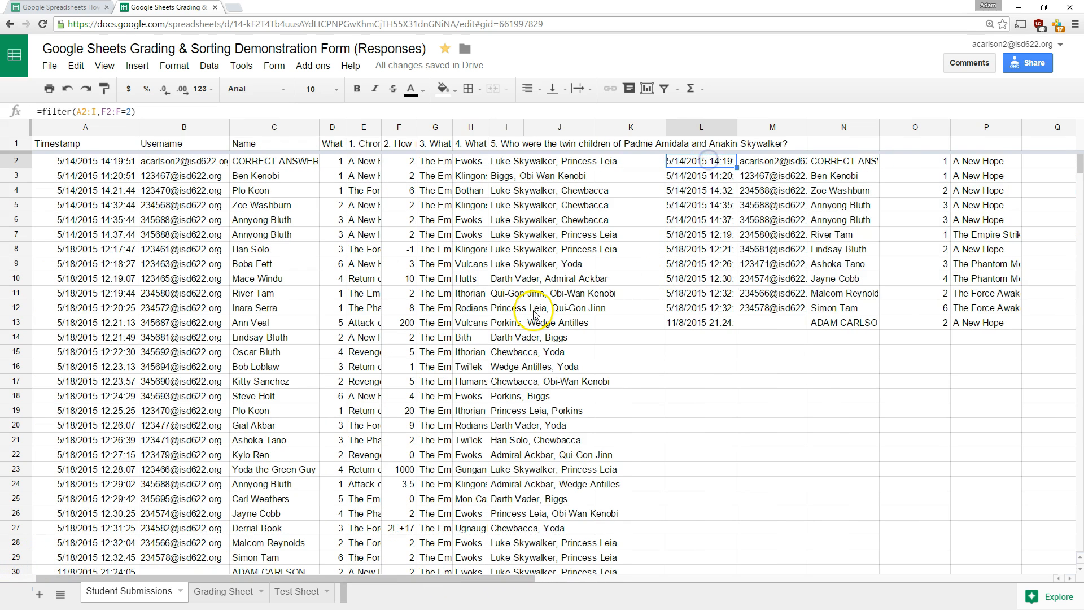
click(140, 112)
double_click(128, 112)
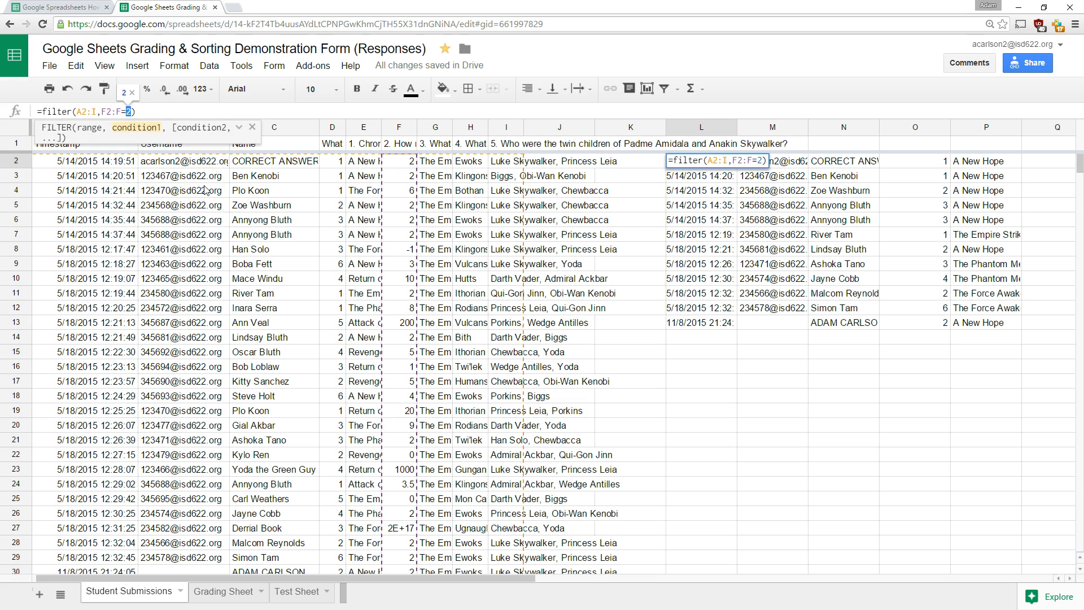
text(-)
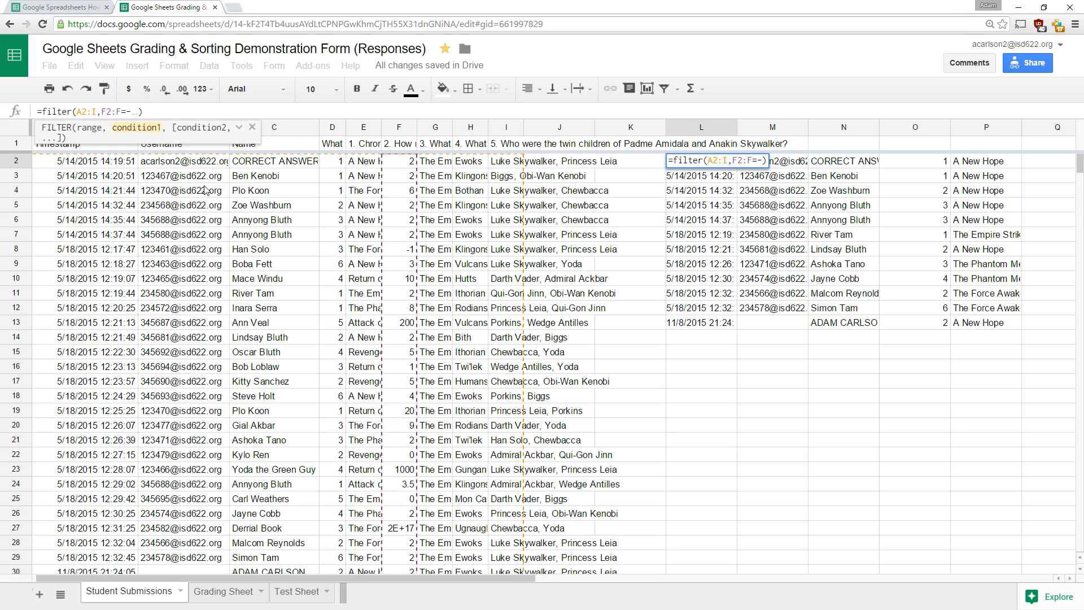
text(3)
key(Return)
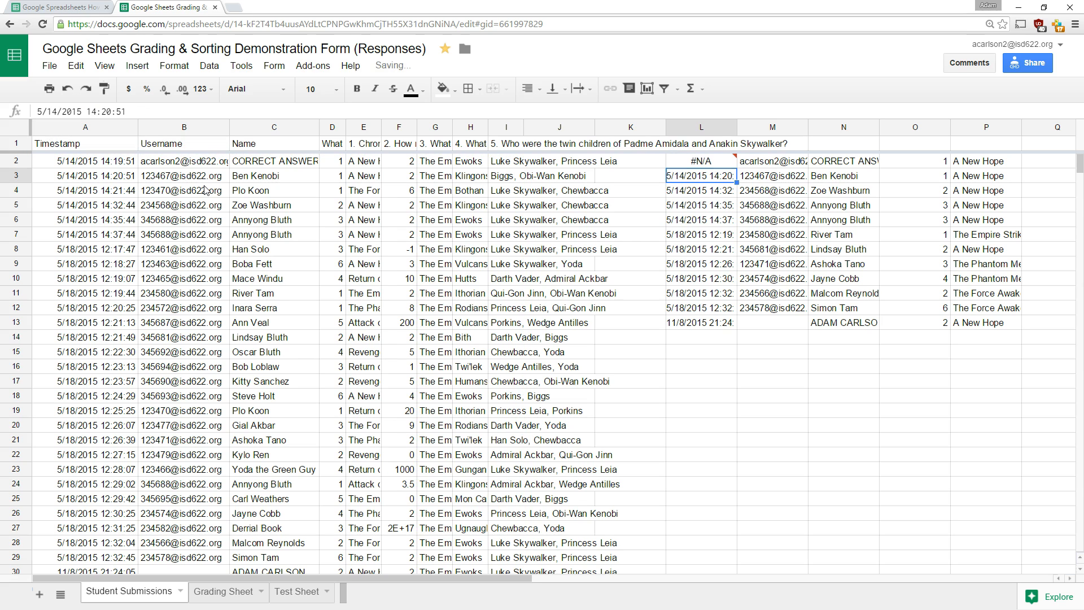
mouse_move(723, 164)
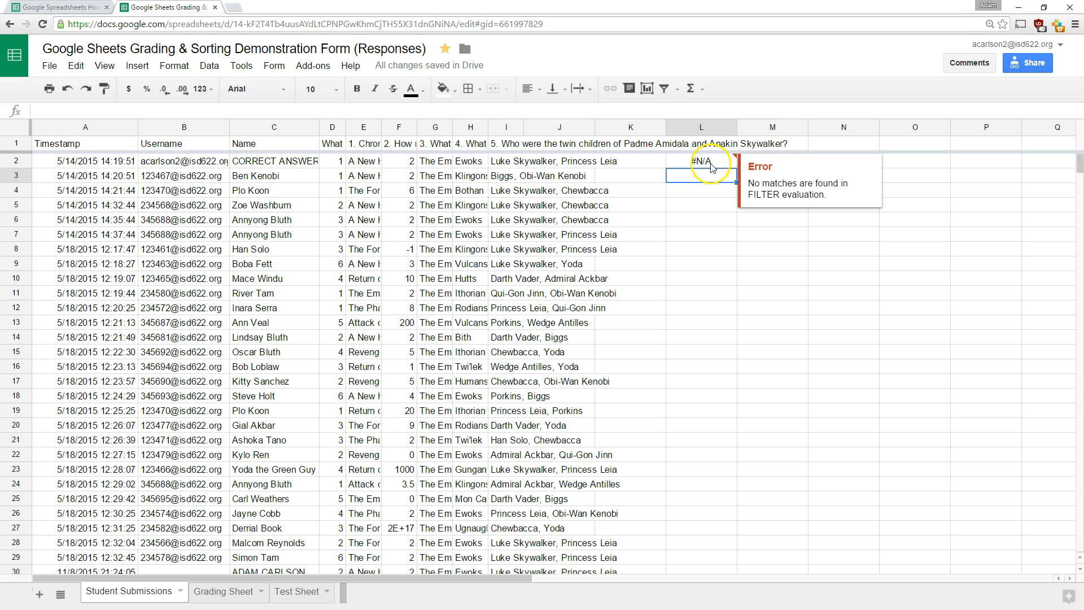
- Set the filter condition in L2 to F2:F=3
click(403, 191)
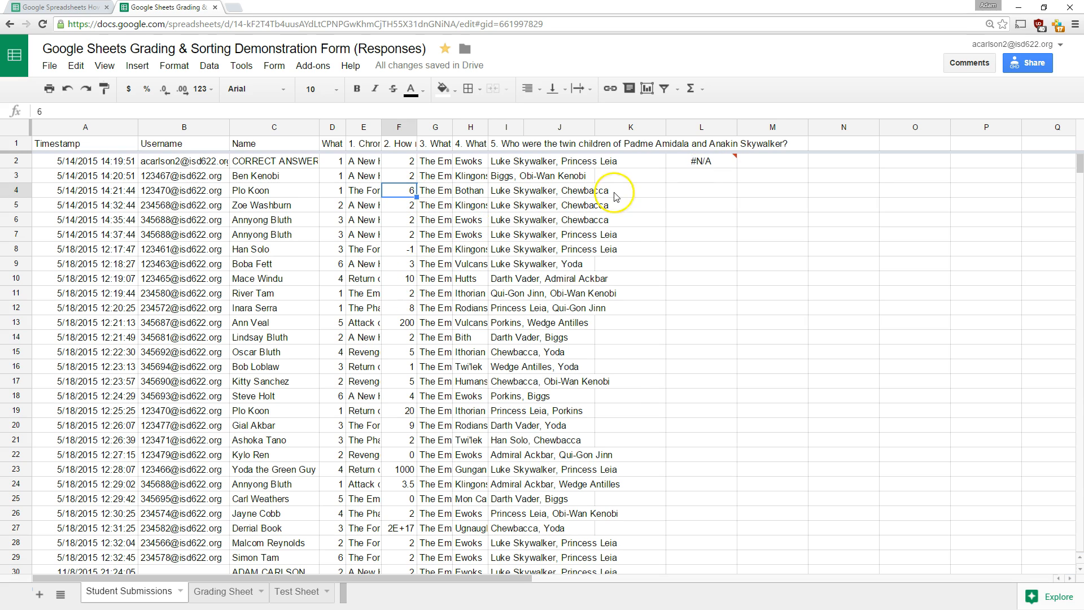
double_click(700, 161)
click(129, 111)
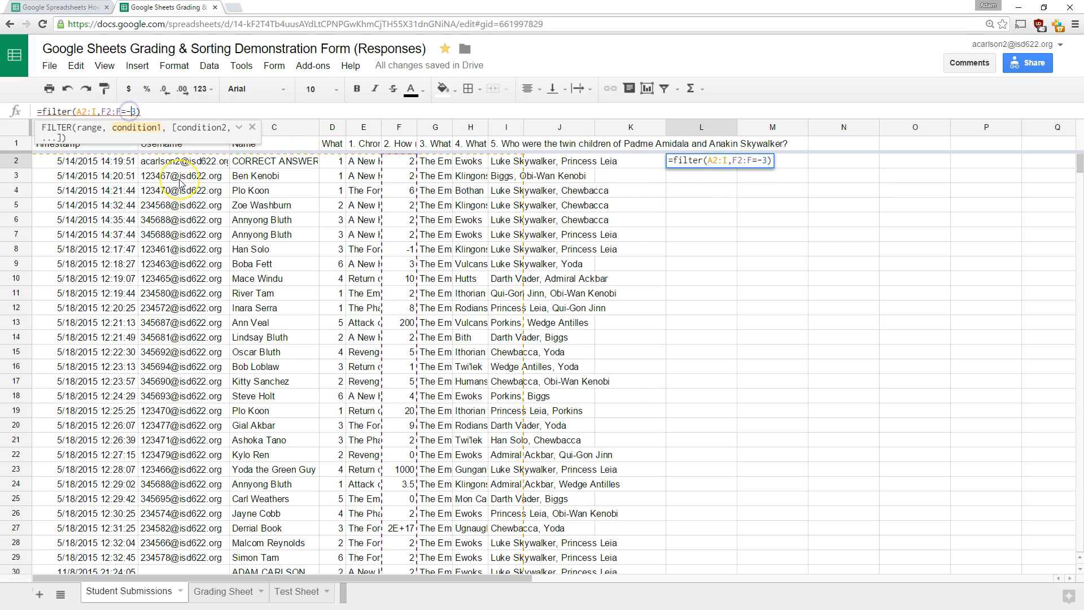
key(BackSpace)
key(Return)
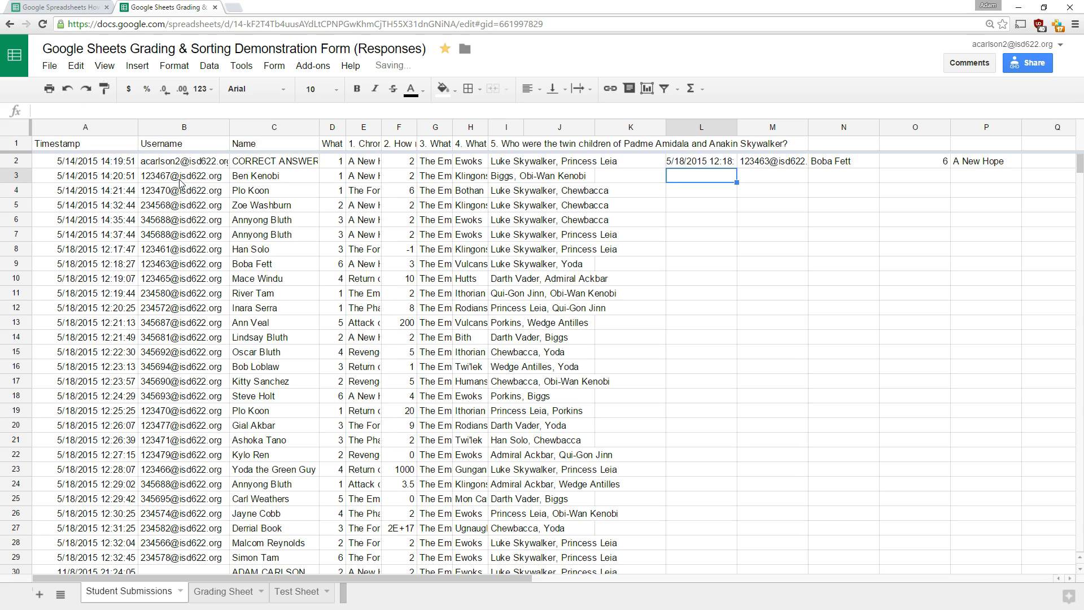
- Return the filter condition in L2 to the negative value, F2:F=-3, and point at the result
key(Up)
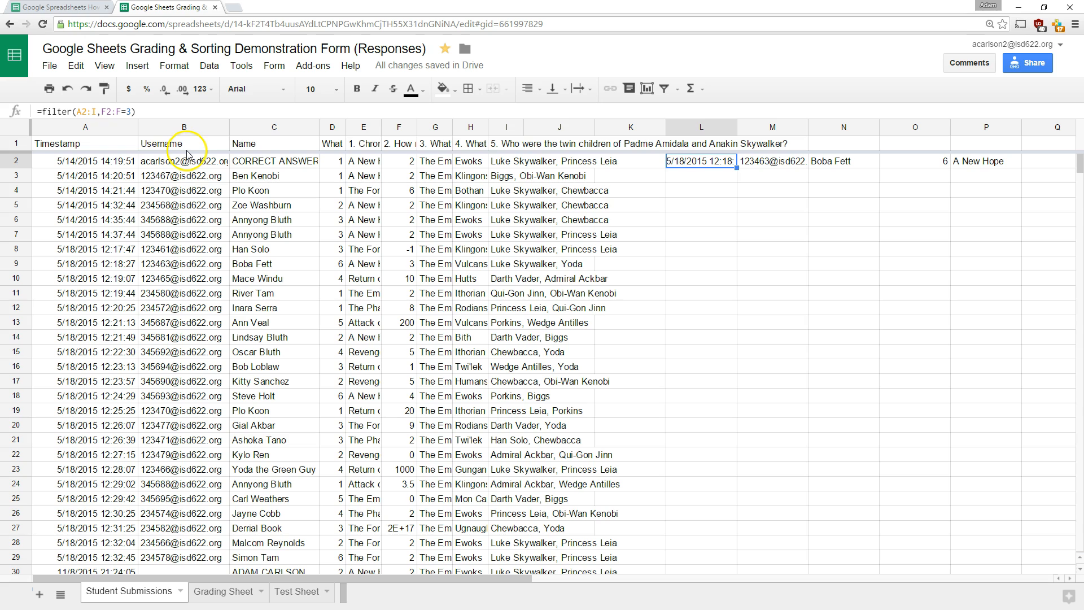
click(125, 112)
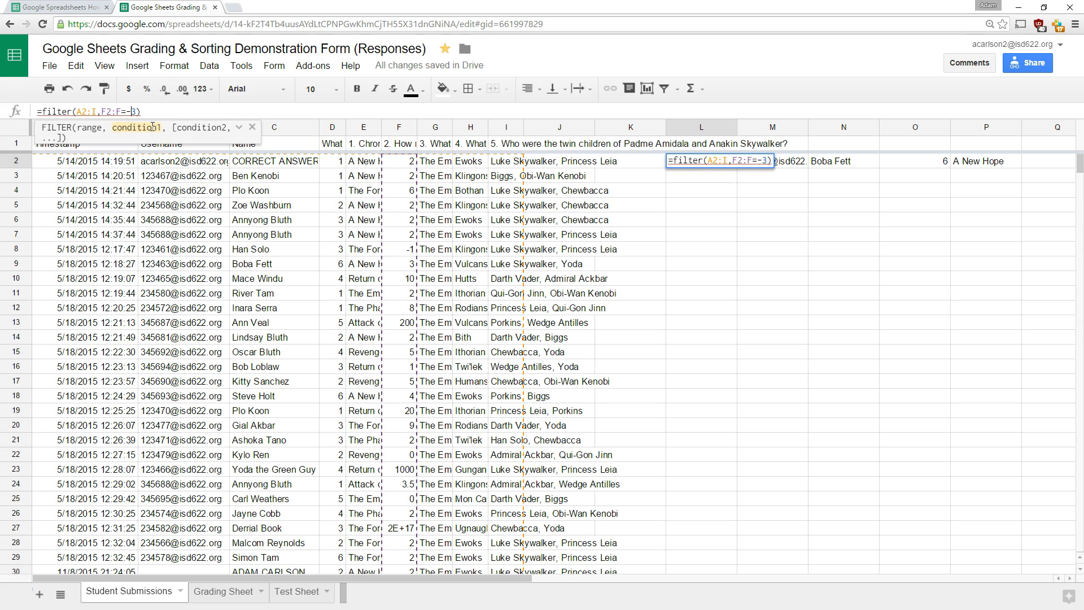
key(Return)
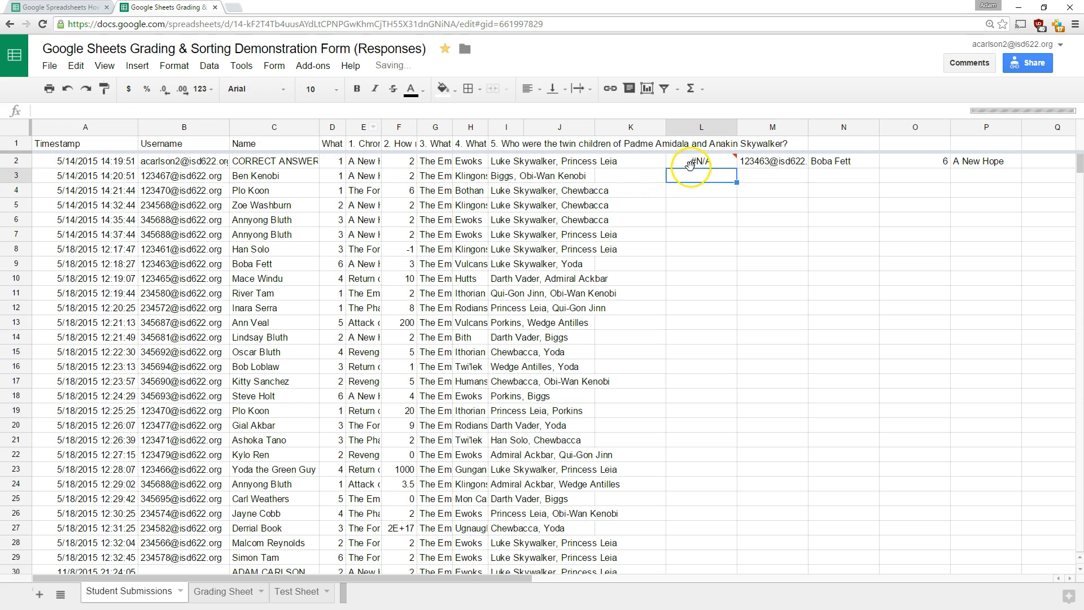
mouse_move(691, 166)
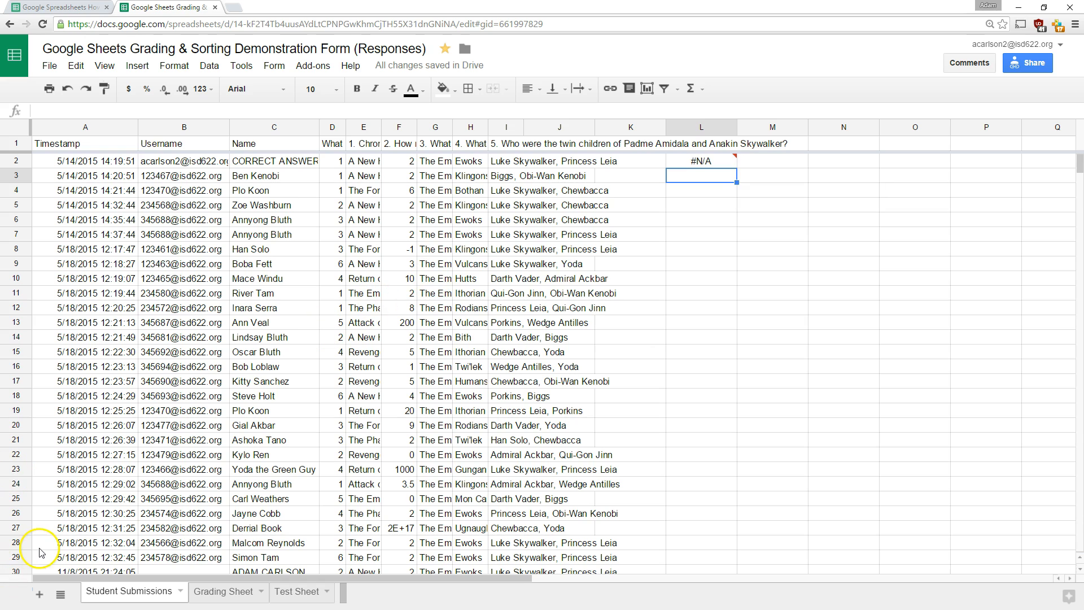
- Replace the filter formula in L2 with =sort(A2:I,4,TRUE) to sort the submissions by their fourth column in ascending order
key(ctrl+z)
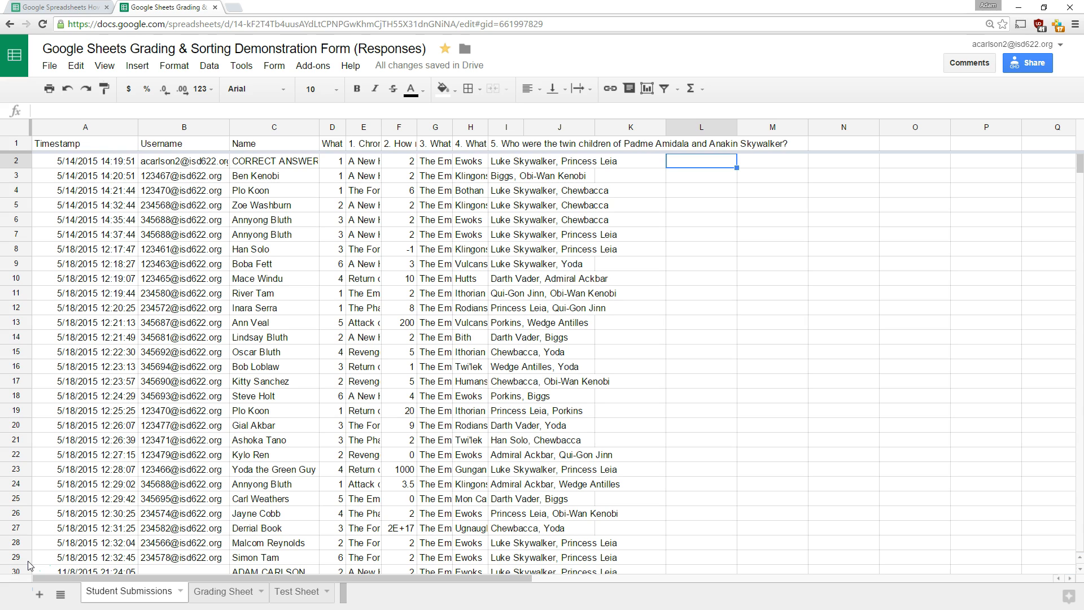
text(=sort()
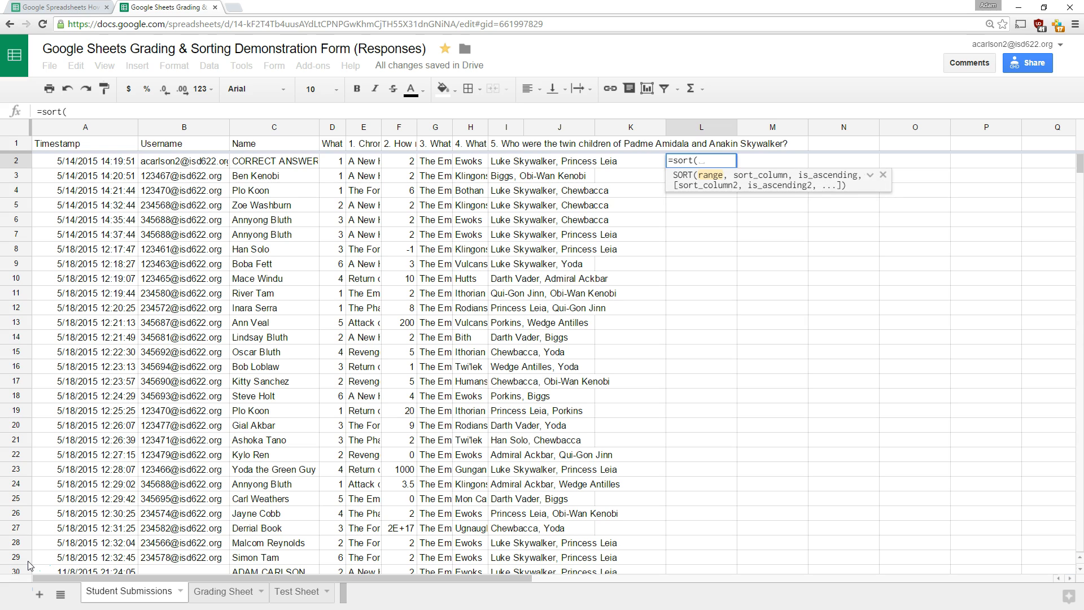
text(A2:)
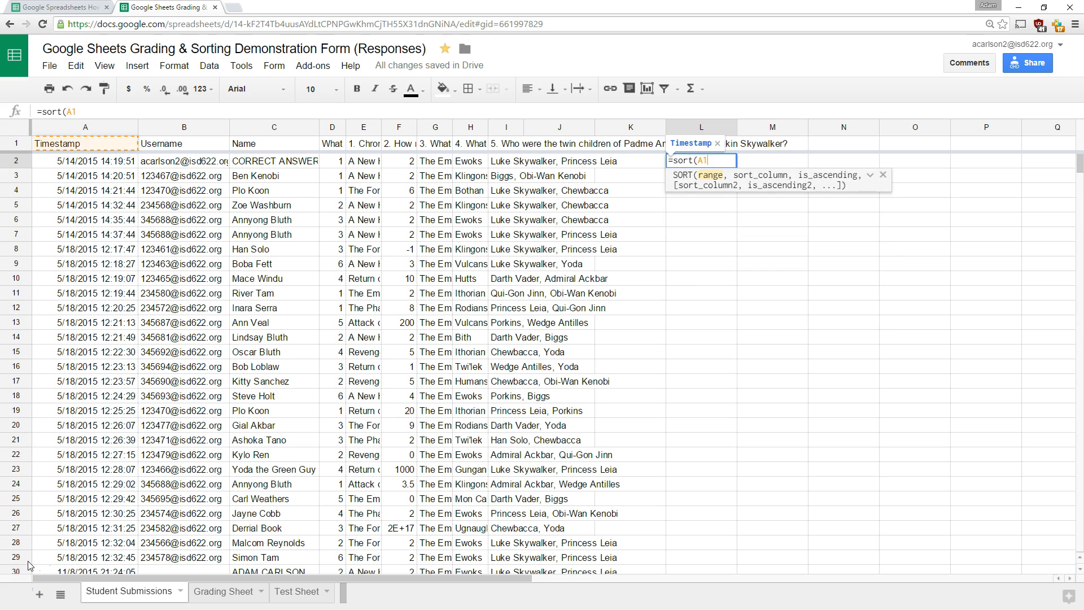
text(I)
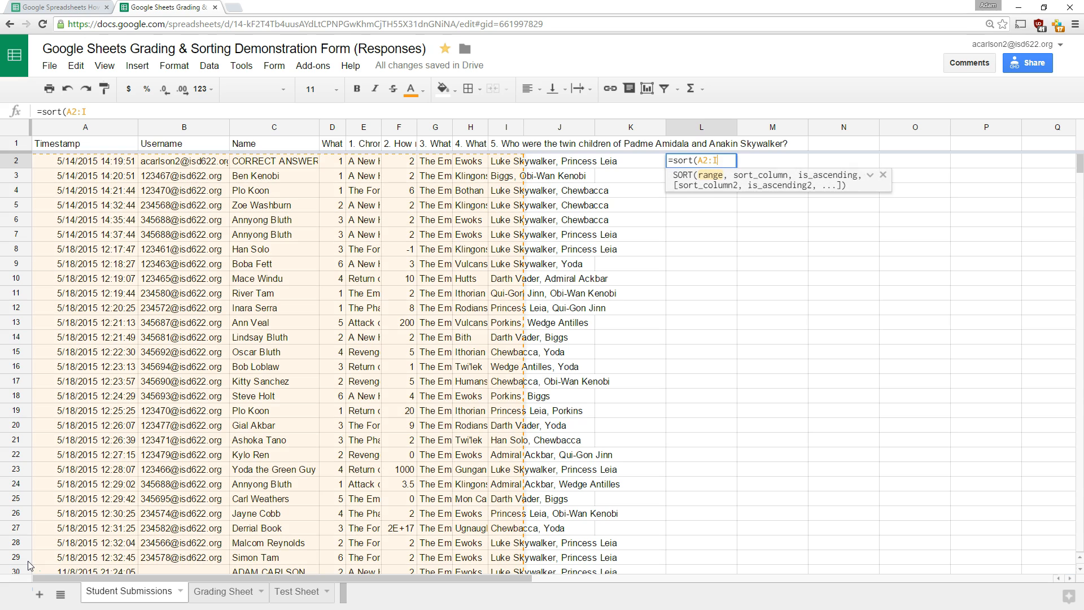
text(,)
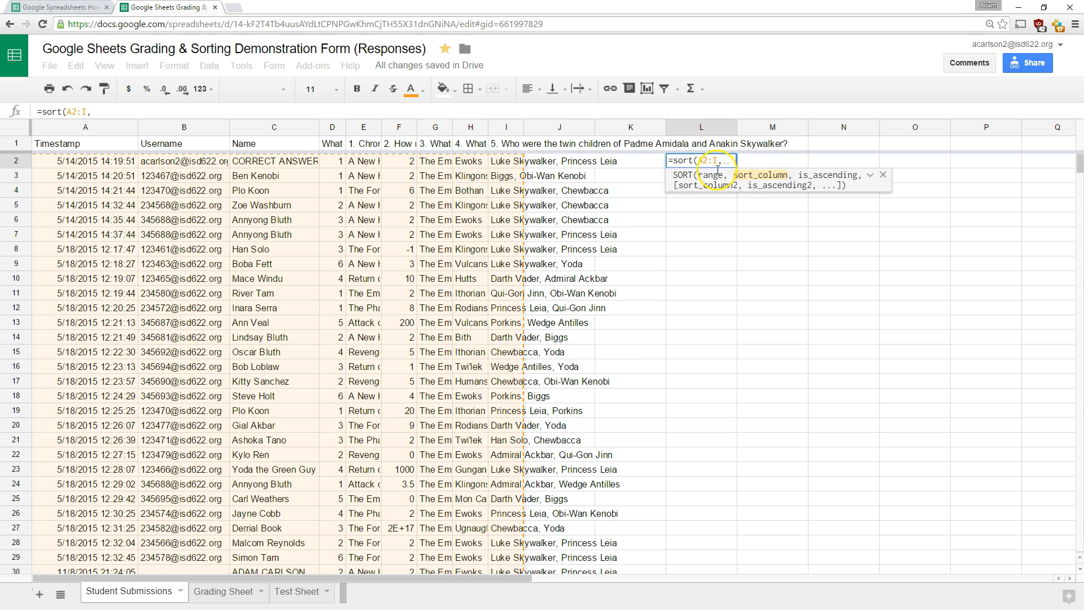
text(4)
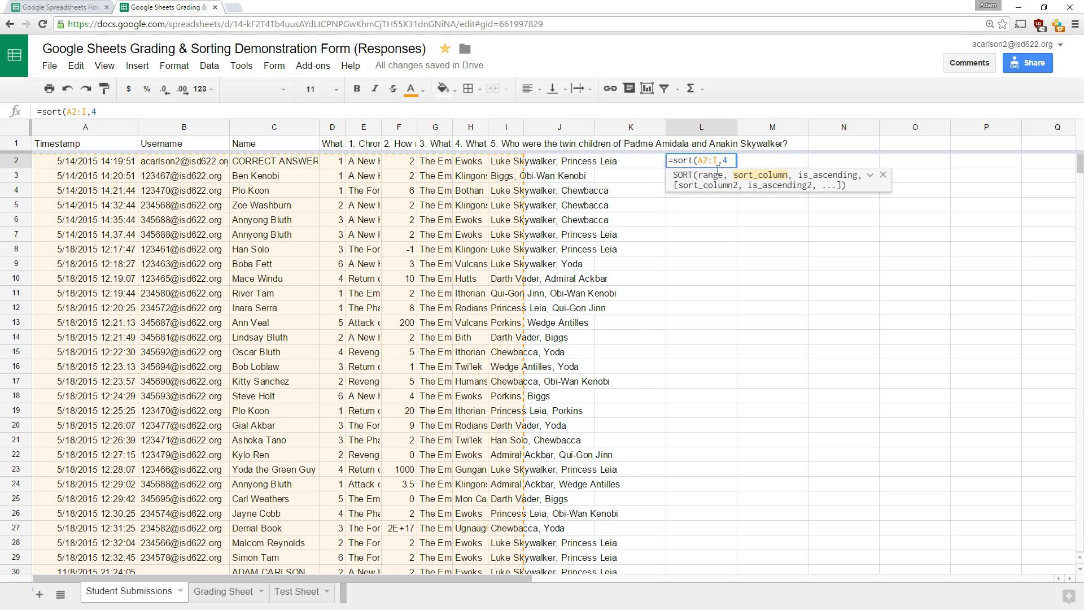
text(,)
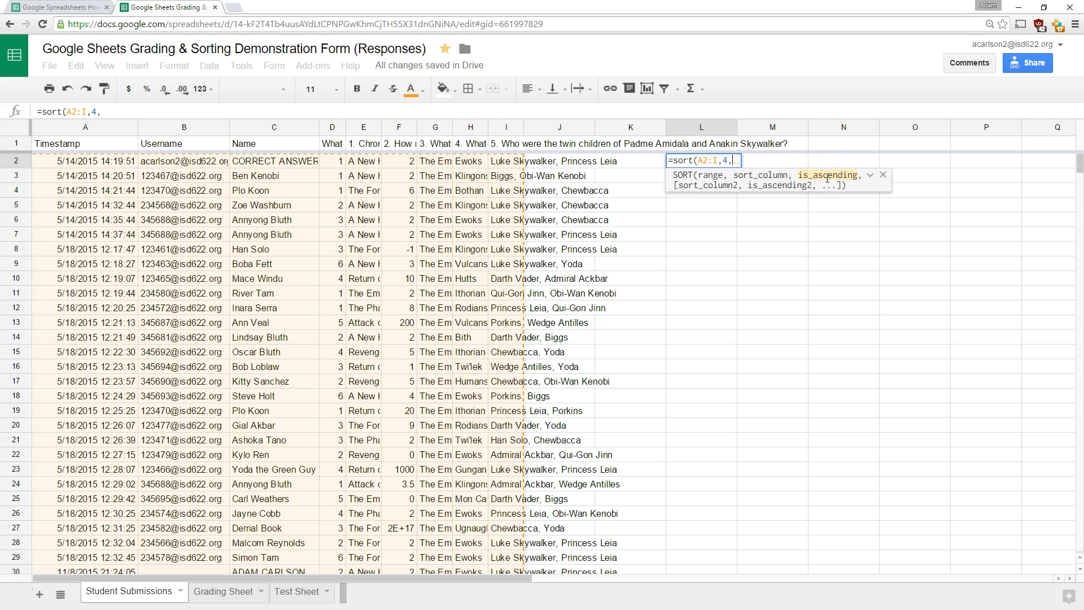
text(TRUE)
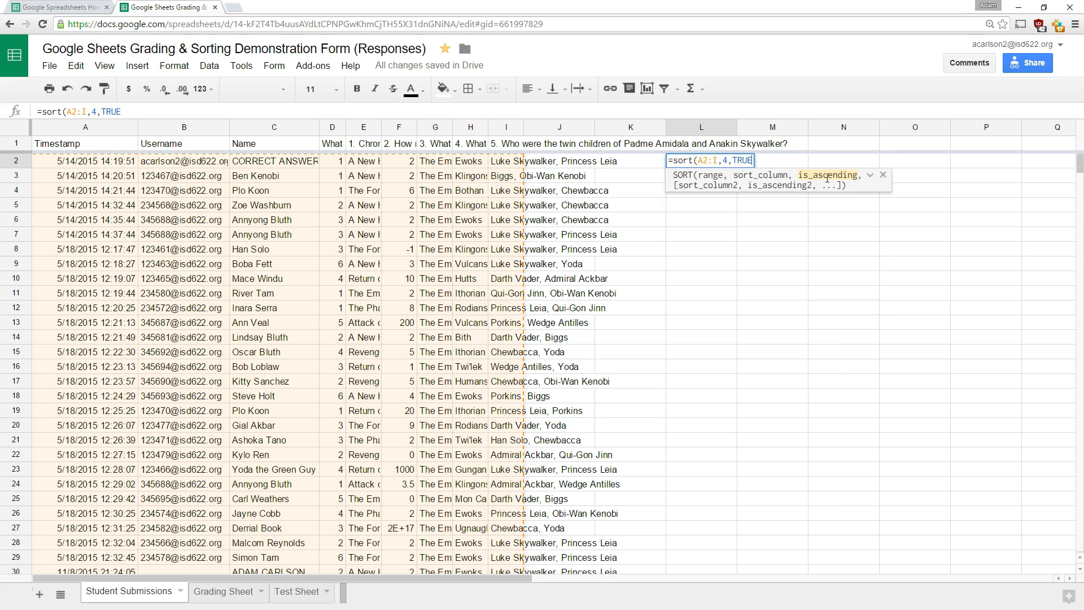
text())
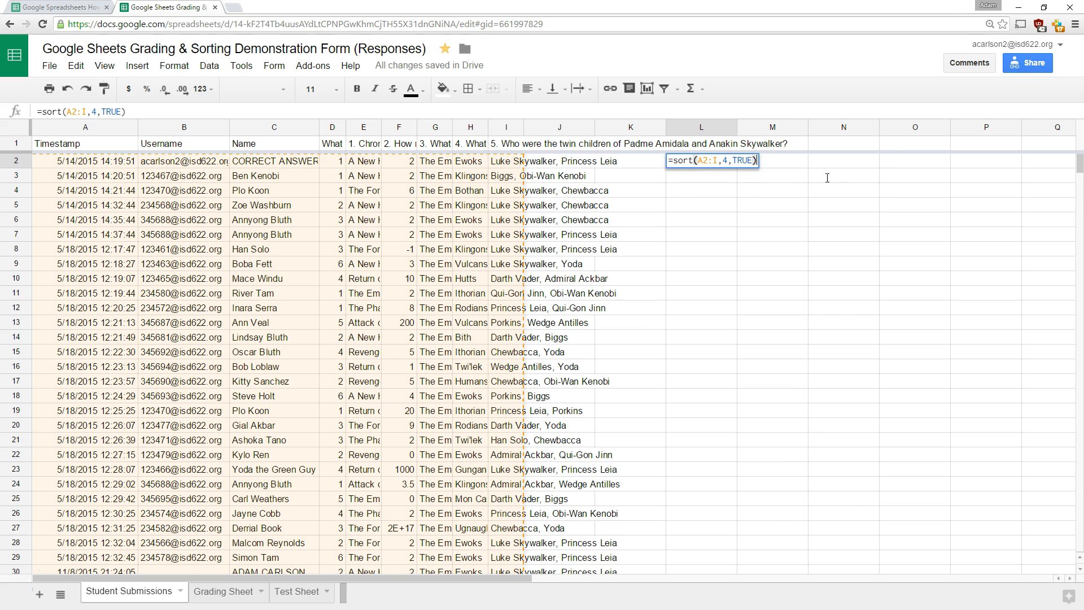
key(Return)
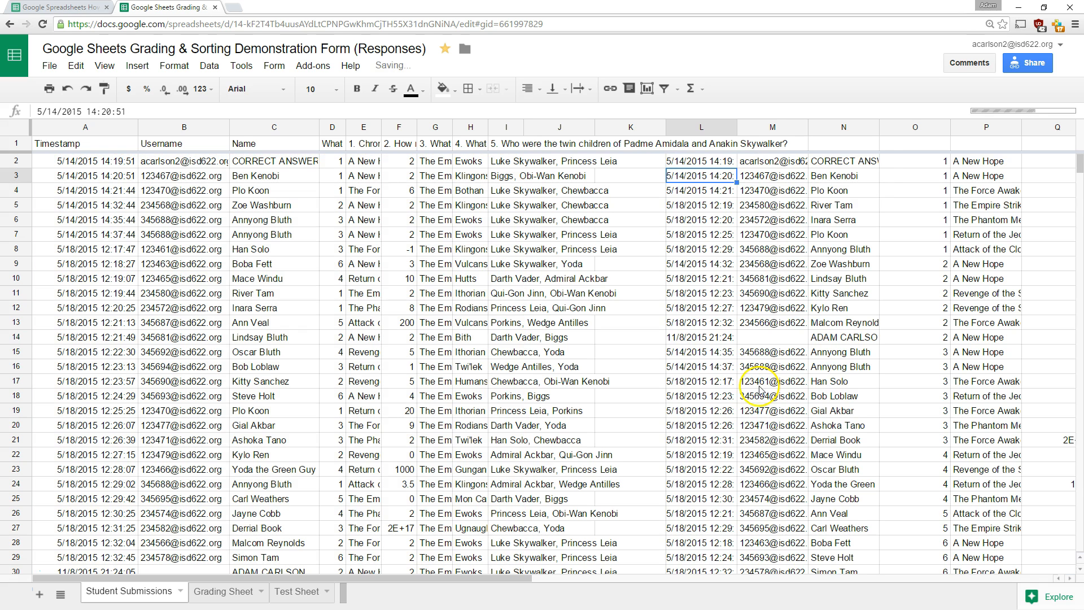
- Examine the order of the values in column O of the sorted output down to its last row
drag(483, 578, 605, 582)
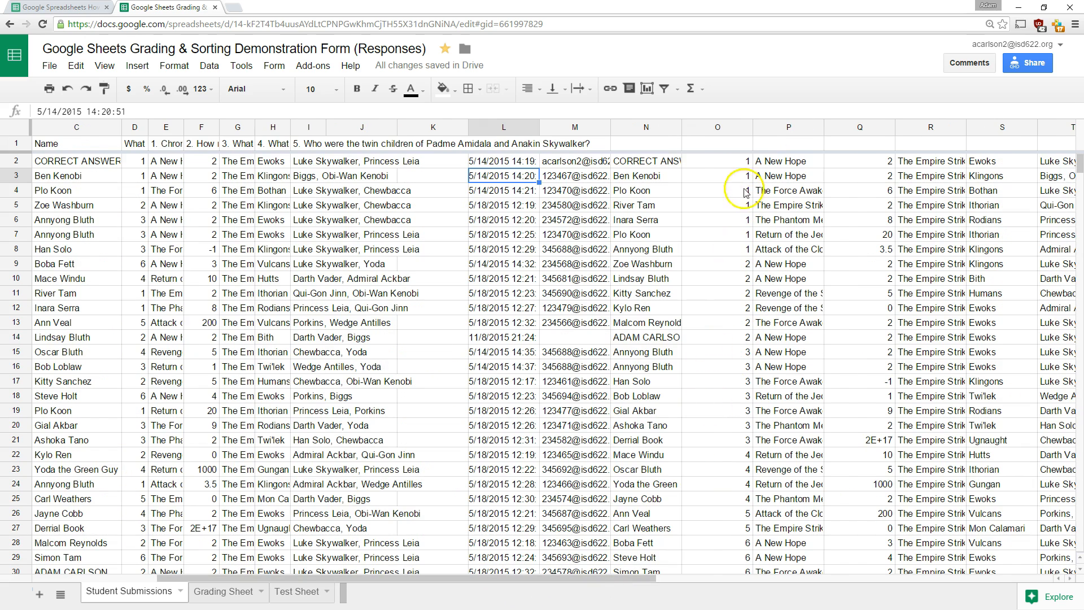
click(740, 164)
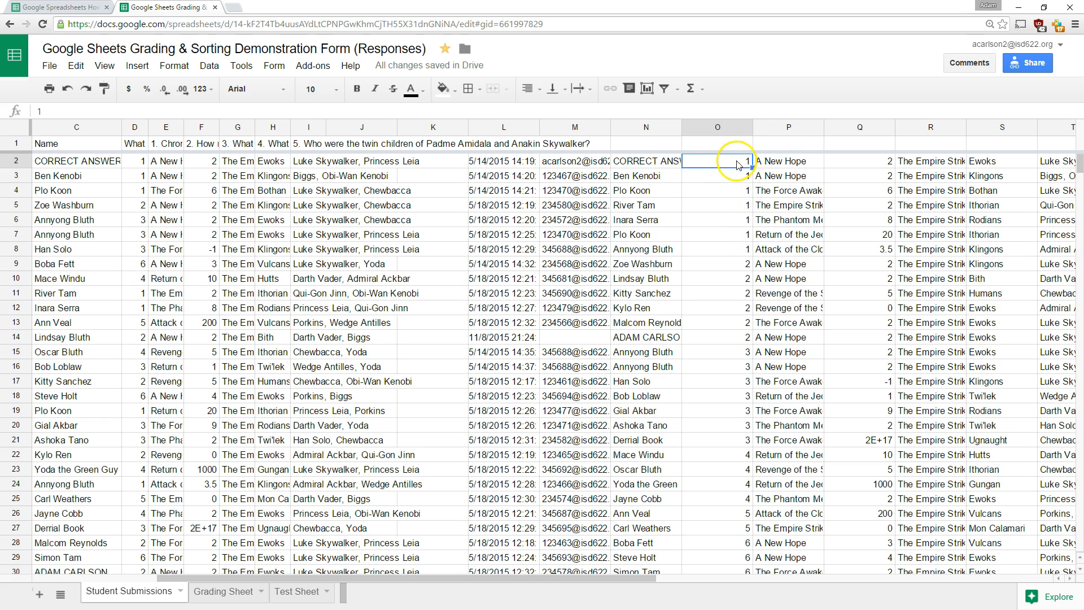
click(735, 260)
key(Down)
key(Down)
key(Down)
key(Down)
key(Down)
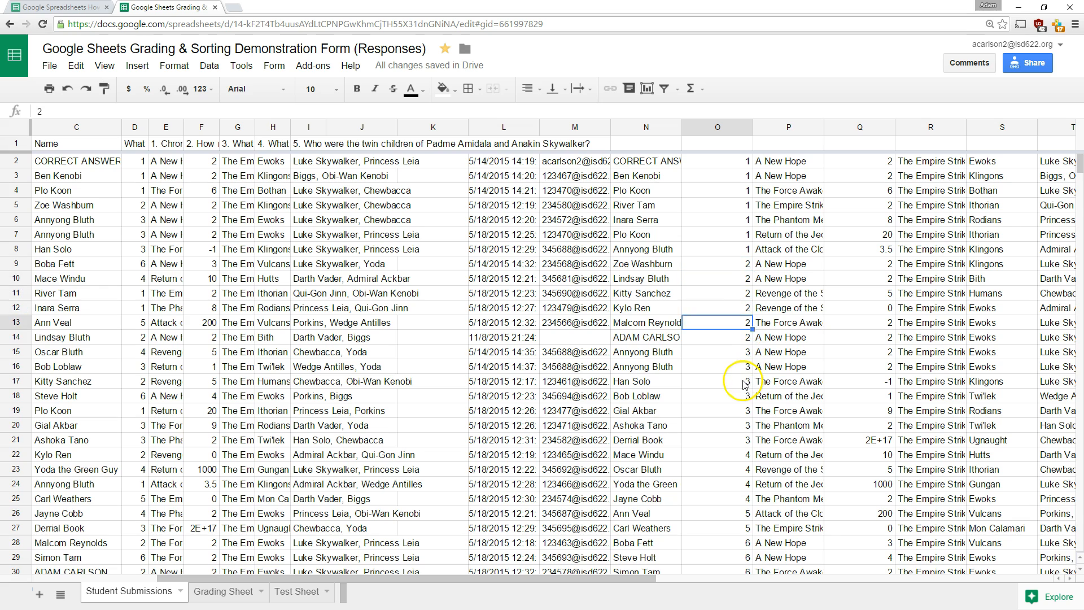
key(Down)
key(Down)
key(Down)
key(Down)
key(Down)
key(Down)
key(Down)
key(Down)
key(Down)
key(Down)
key(Down)
key(Down)
key(Down)
key(Down)
key(Down)
key(Down)
key(Down)
key(Down)
key(Down)
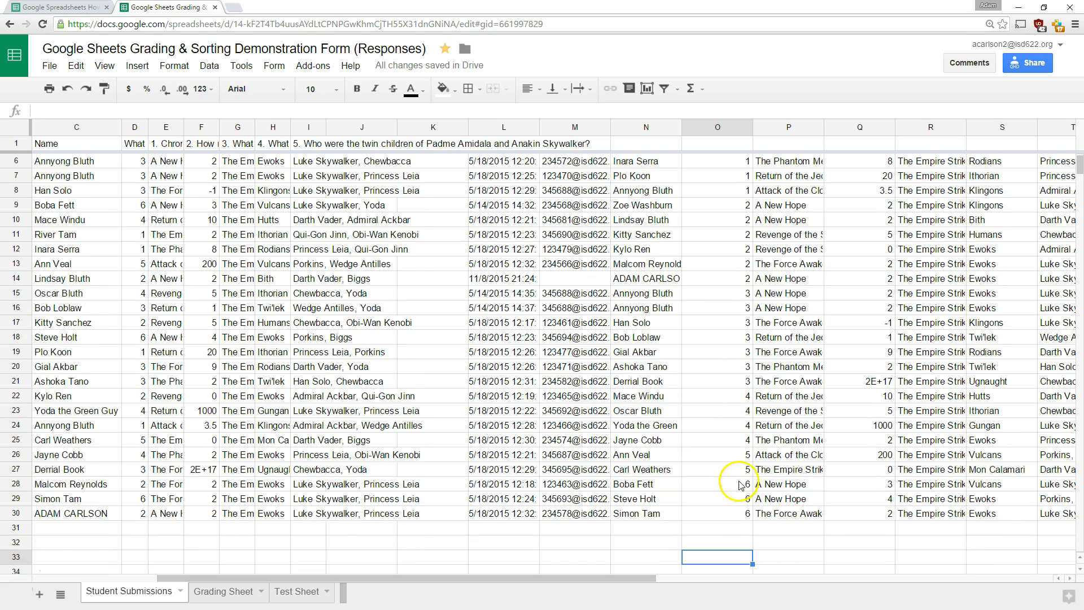
scroll(717, 510, up, 2)
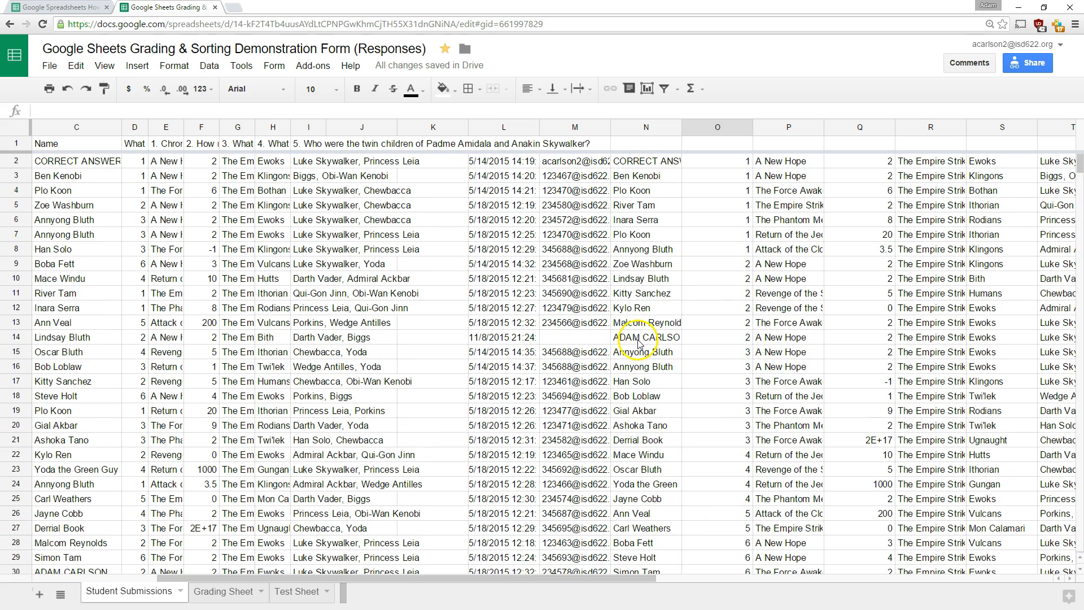
- Try to delete the block N8:P13 inside the sorted output, and select the sort formula in L2
double_click(516, 165)
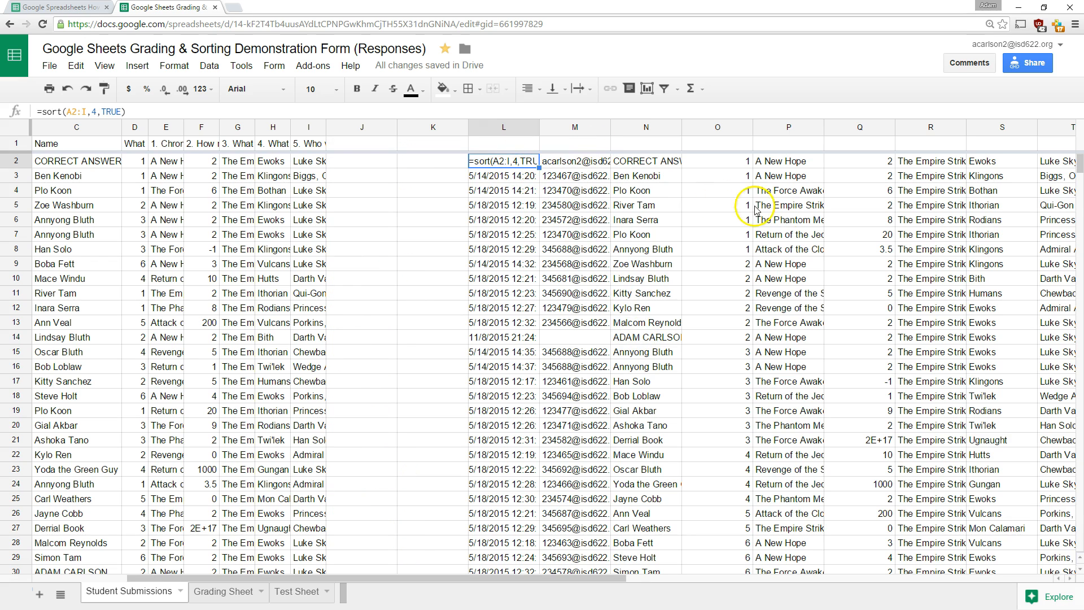
key(Return)
drag(647, 249, 789, 330)
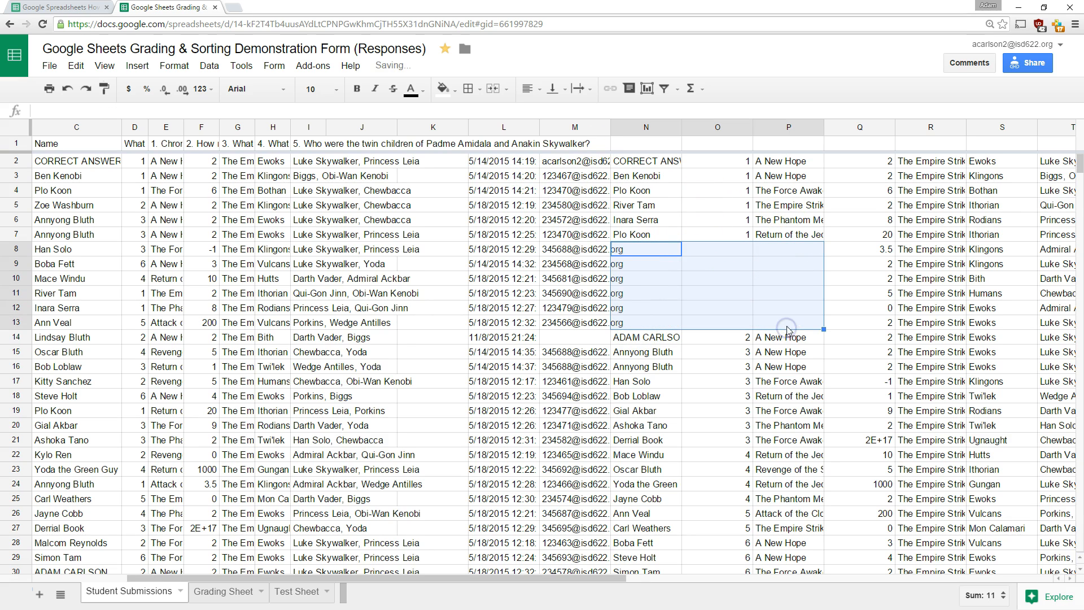
click(501, 162)
drag(599, 578, 500, 574)
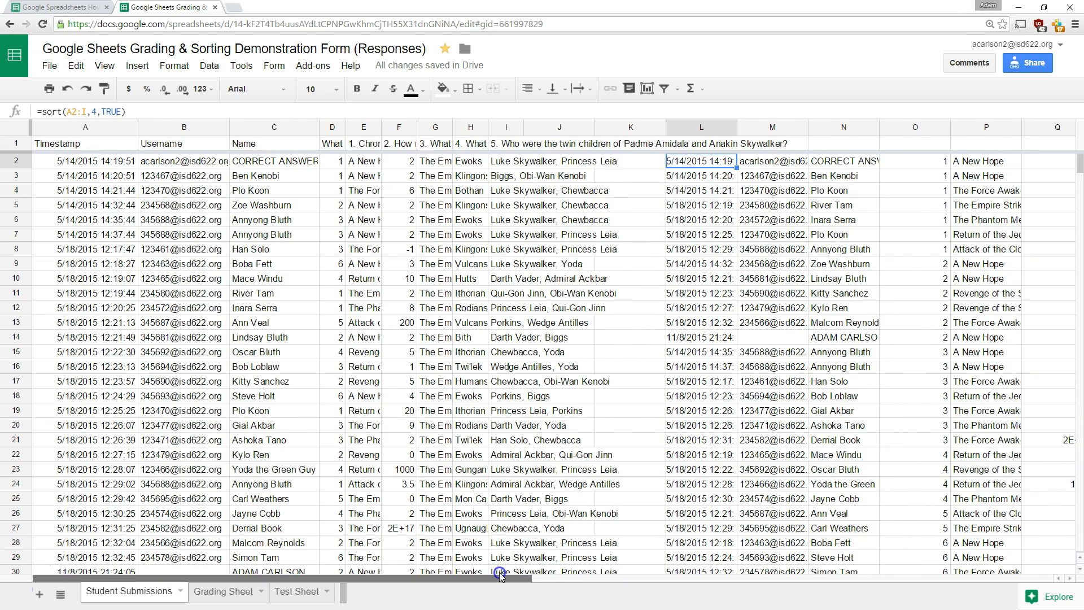
- Change the sort formula in L2 to =sort(A2:I,4,FALSE) so the submissions are in descending order of their fourth column
double_click(111, 112)
text(FALSE)
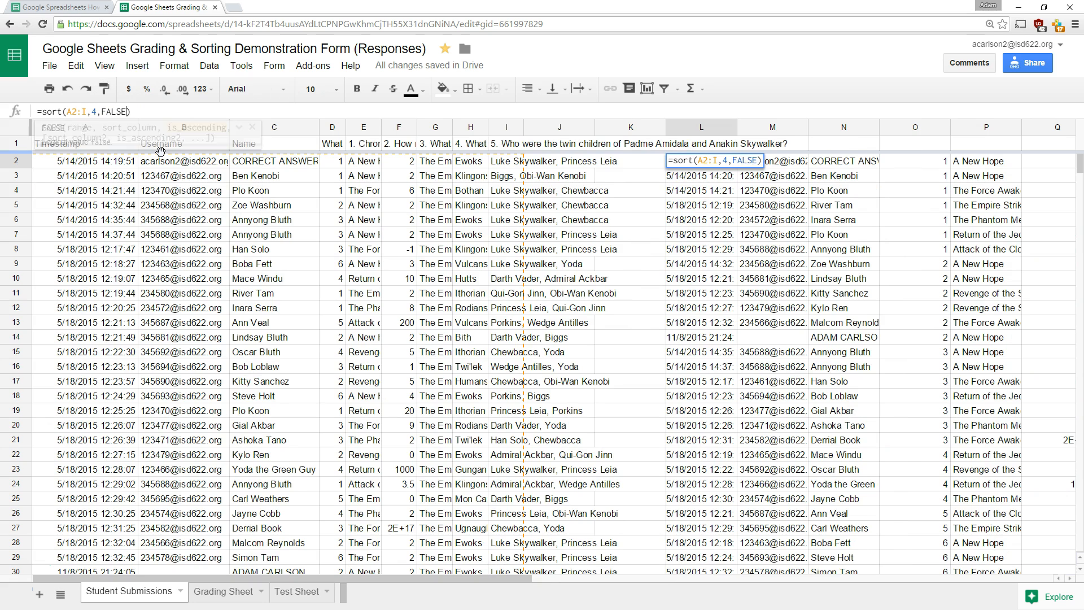
key(Return)
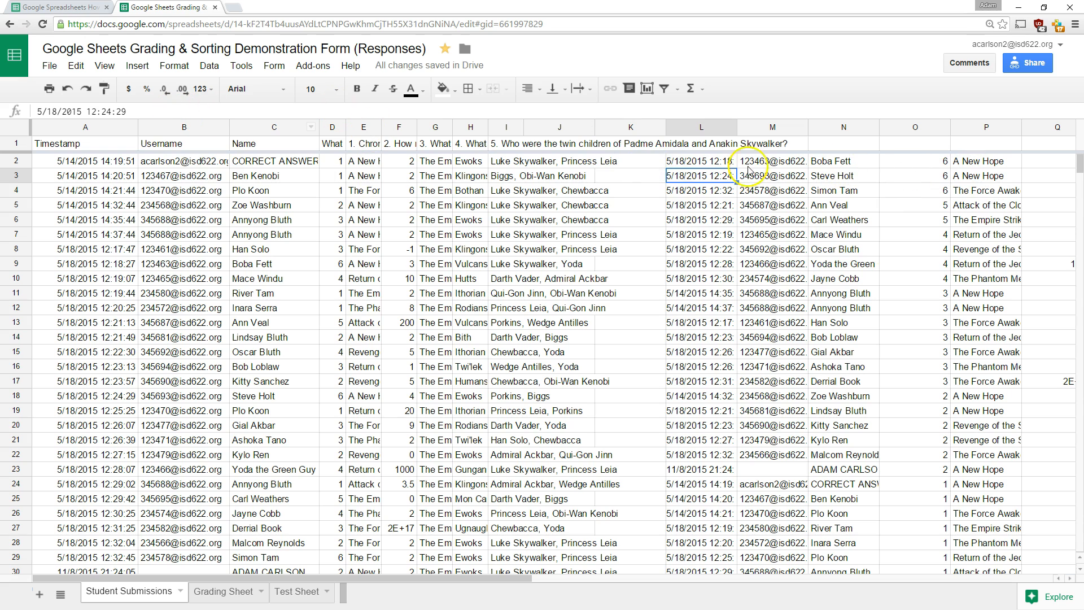
- Change the formula in L2 to =sort(A2:I,4,TRUE,6,TRUE) to add an ascending second sort level, and select the output block L2:T8
click(700, 162)
double_click(121, 112)
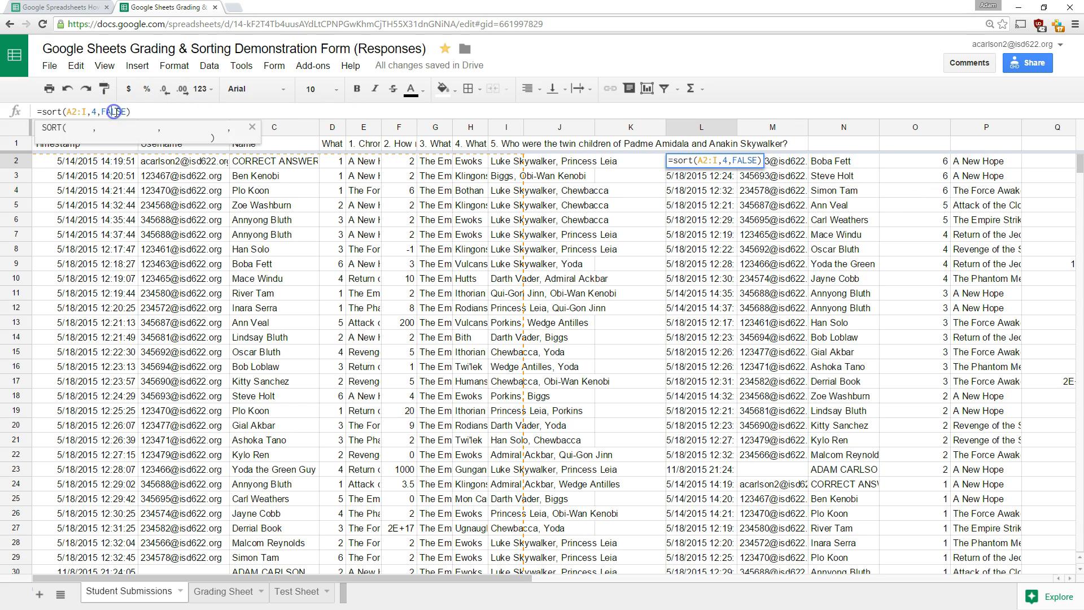
text(TRUE)
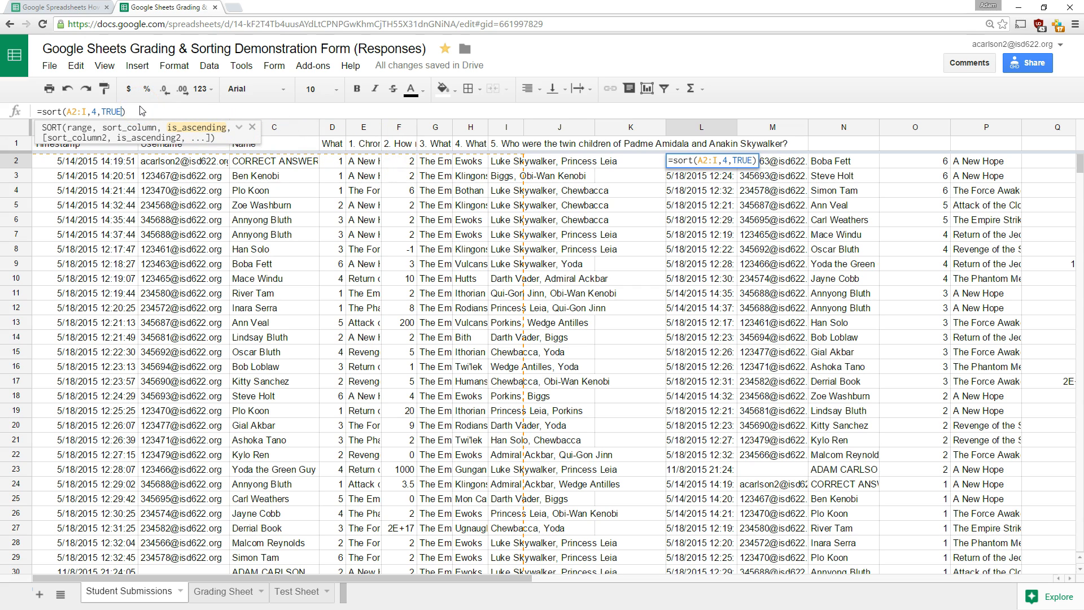
text(,)
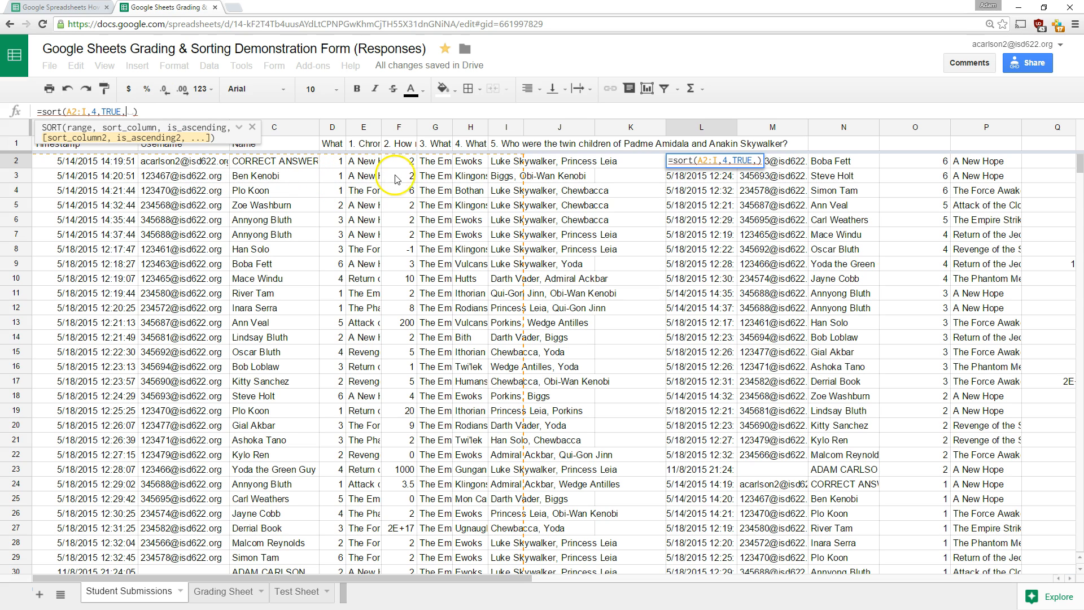
text(6,)
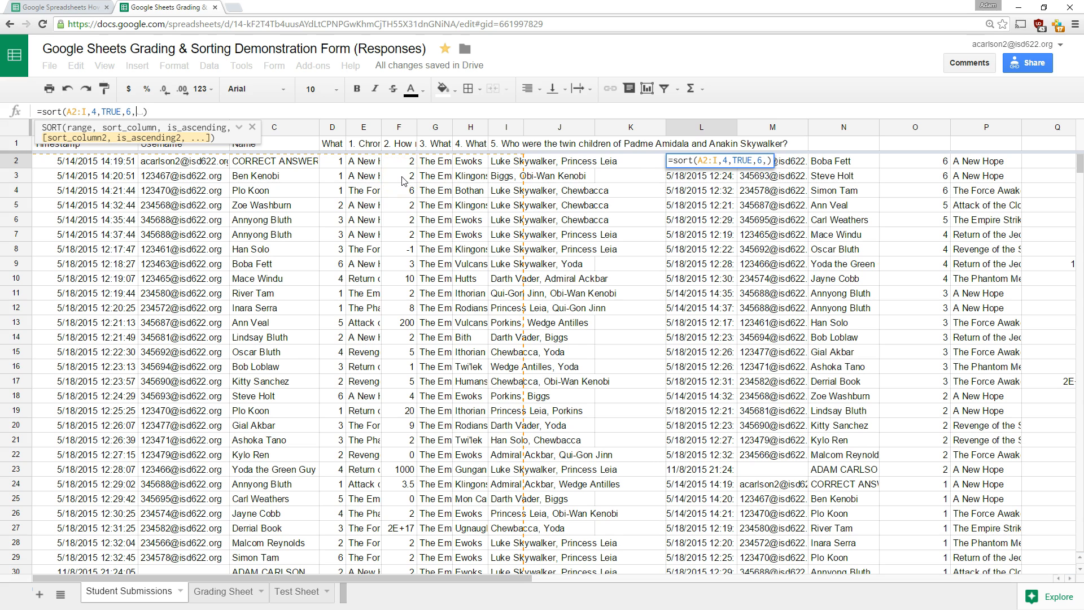
text(TRUE)
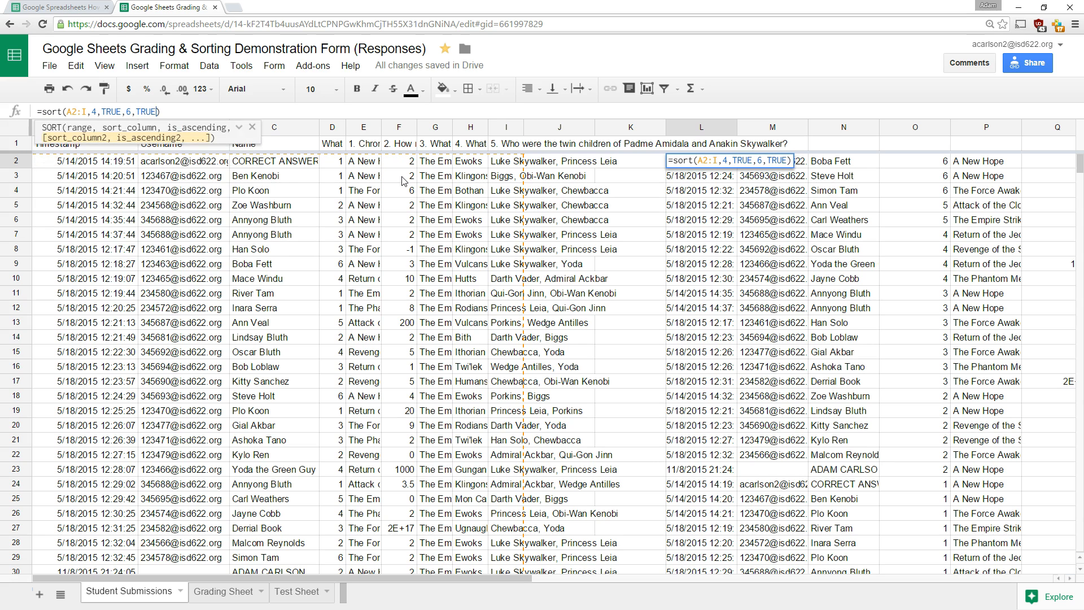
key(Return)
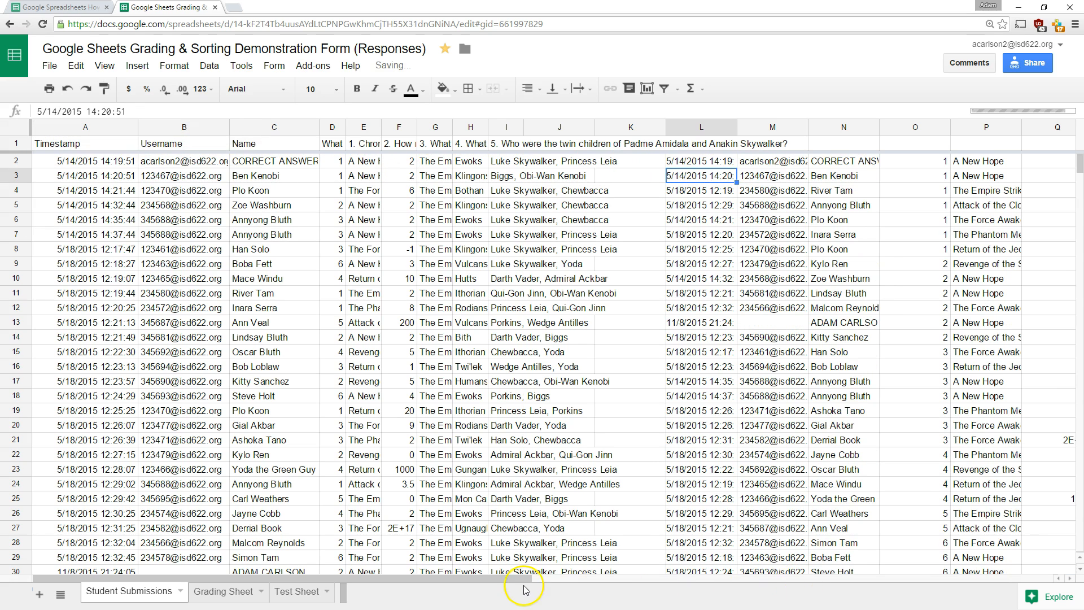
drag(514, 579, 693, 605)
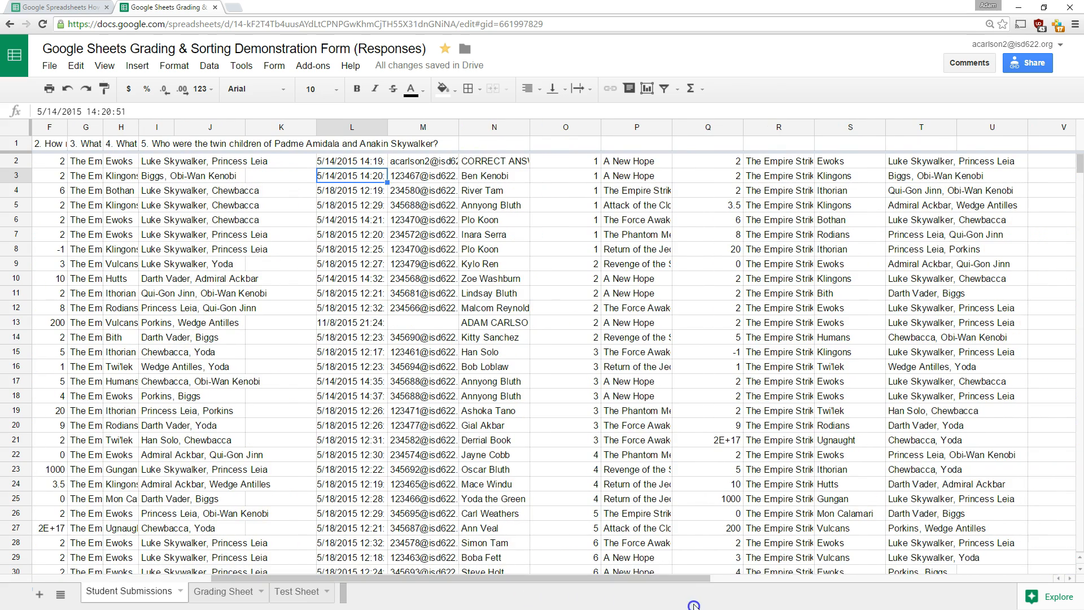
drag(355, 247, 954, 162)
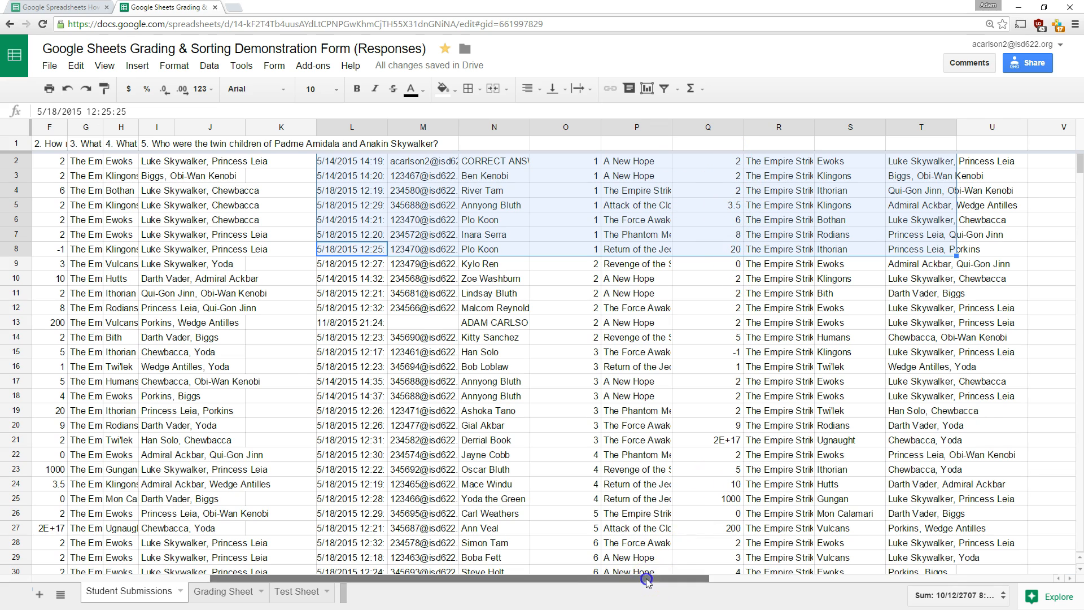
- Set the second sort level in L2 to descending with =sort(A2:I,4,TRUE,6,FALSE), and check the order of the first output rows
drag(649, 577, 587, 577)
click(502, 162)
double_click(148, 111)
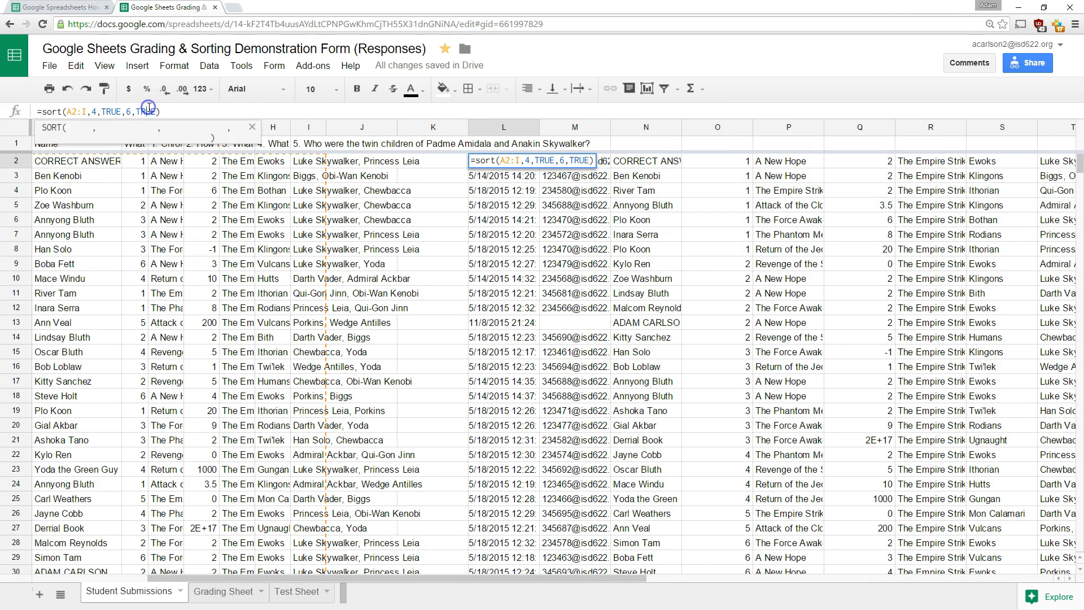
text(FALSE)
key(Return)
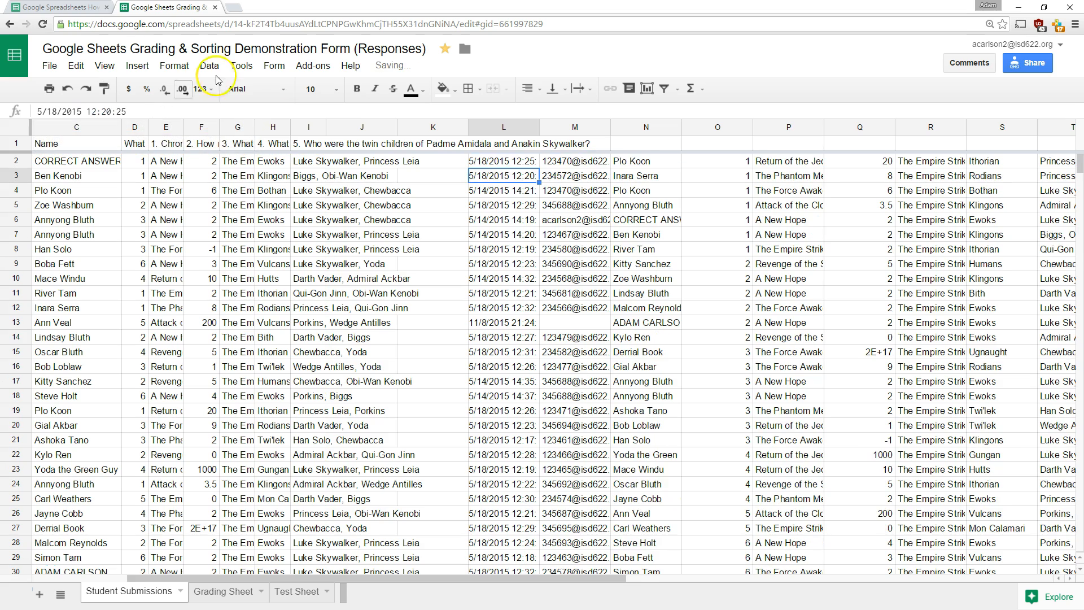
drag(532, 578, 617, 579)
drag(303, 249, 900, 164)
drag(673, 162, 684, 253)
drag(459, 577, 244, 585)
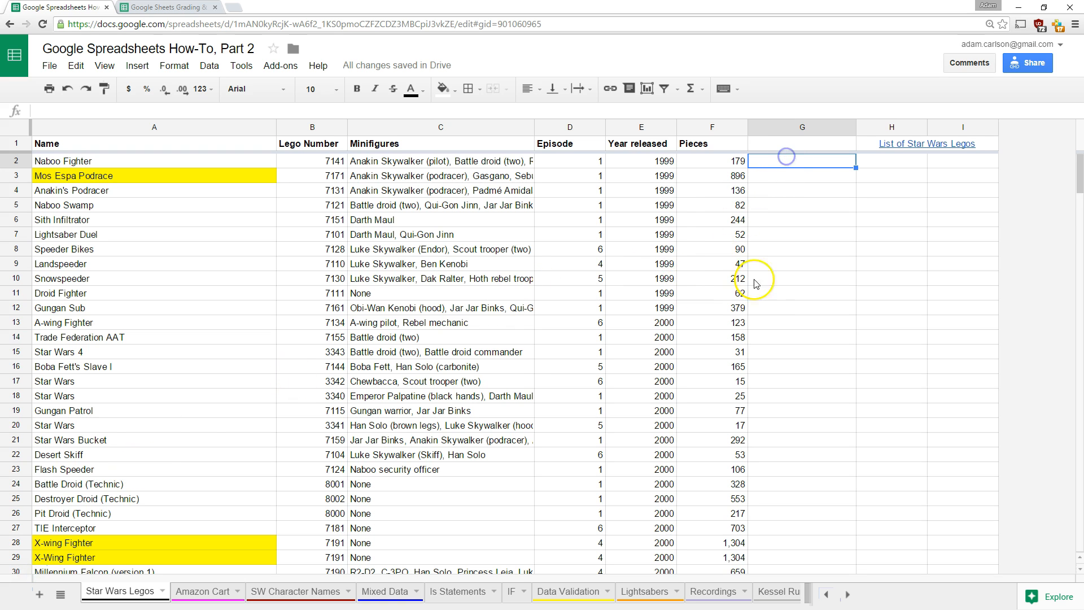
- Enter =UNIQUE(E2:E) in G2 of the Star Wars Legos sheet to list each release year once
scroll(766, 304, down, 1)
scroll(766, 305, down, 20)
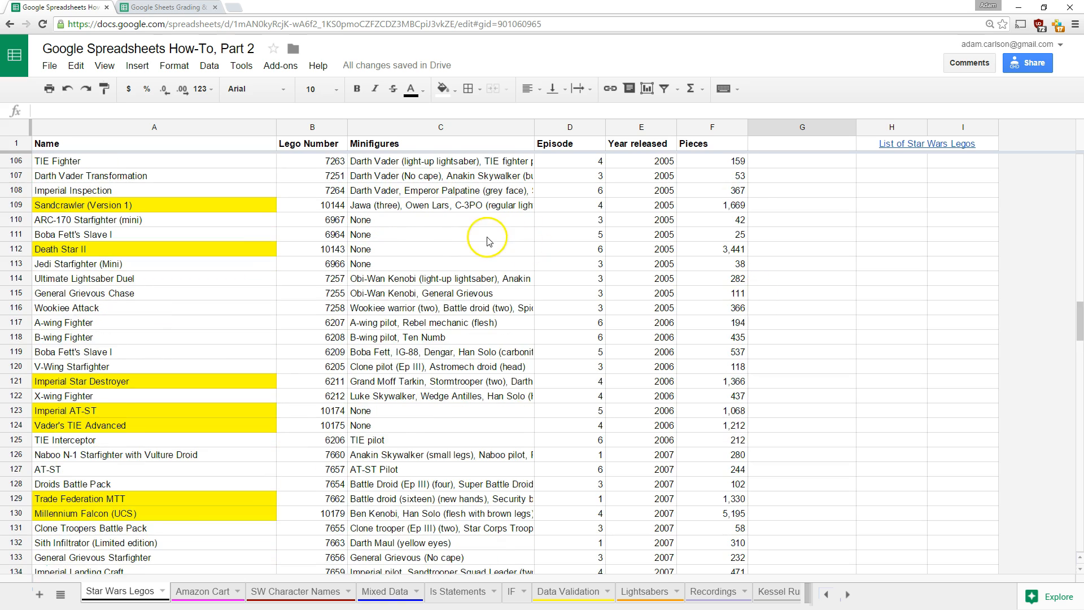
scroll(491, 243, up, 12)
scroll(493, 247, up, 16)
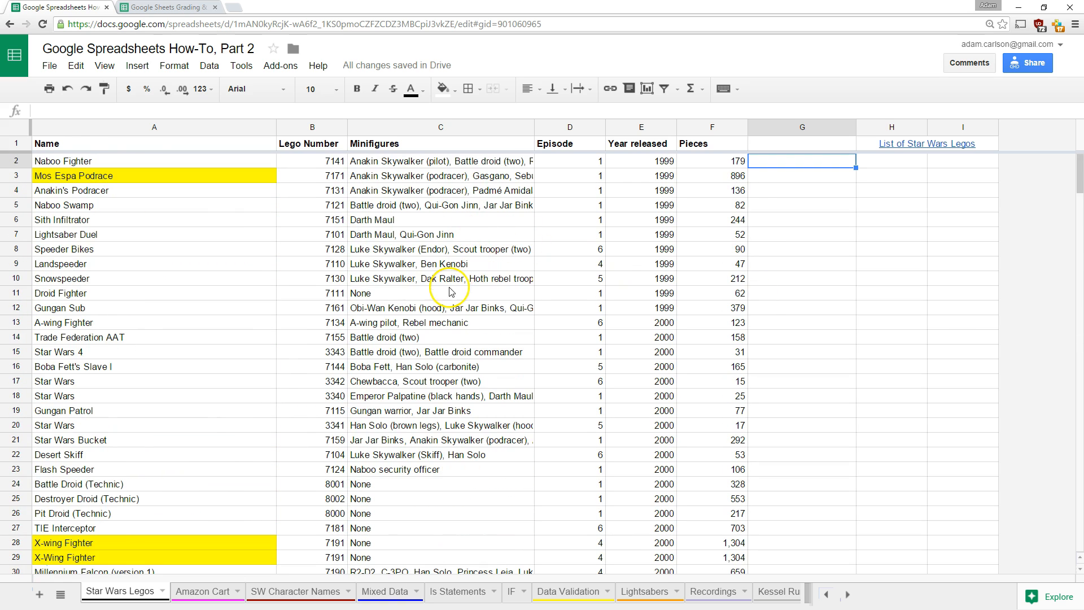
click(789, 161)
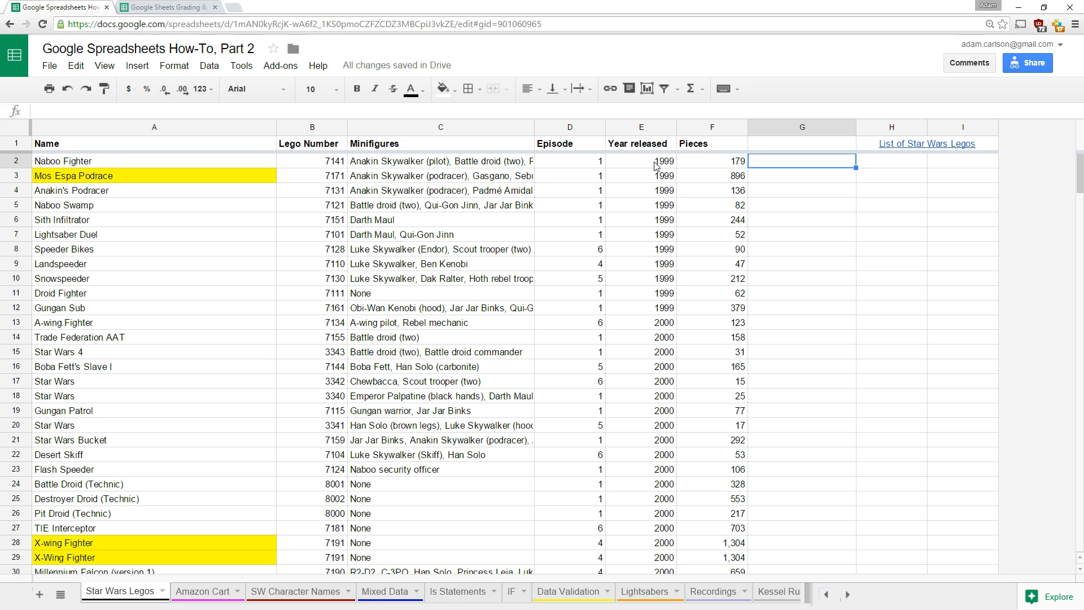
text(=UNIQUE()
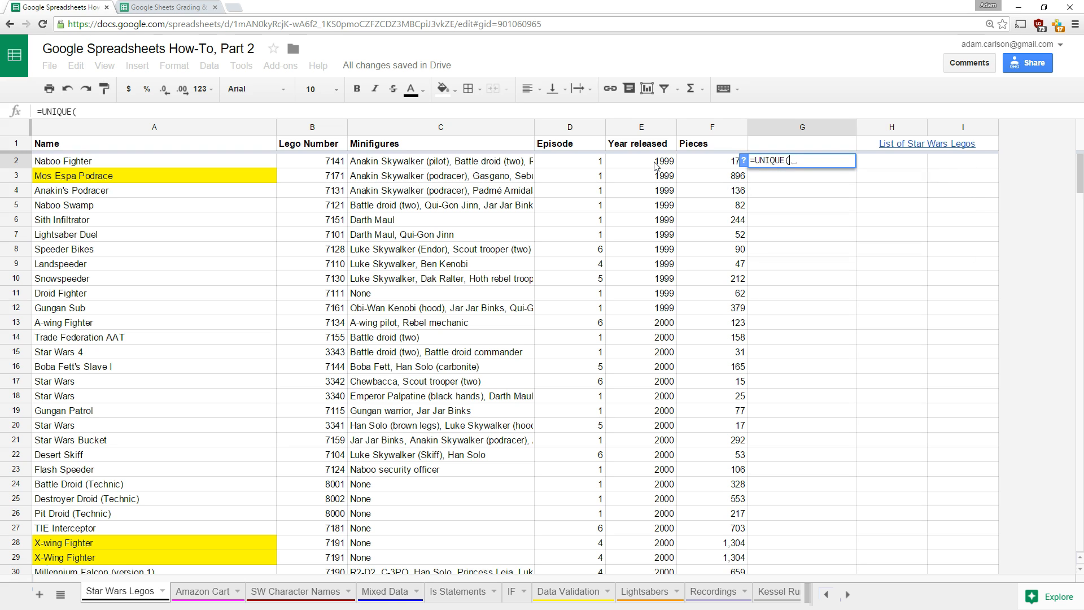
text(E2:)
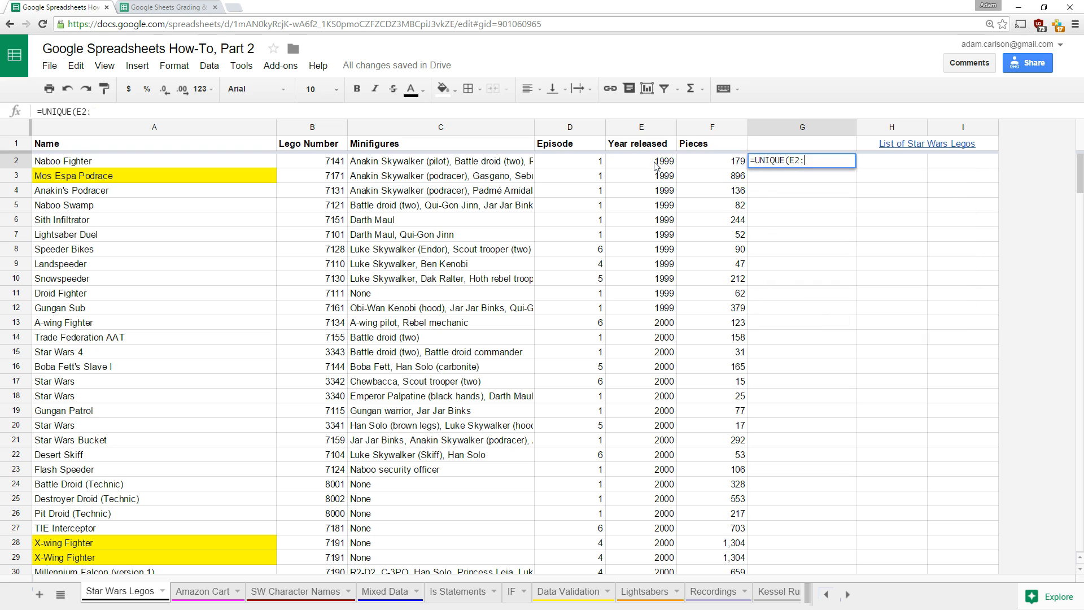
text(E))
key(Return)
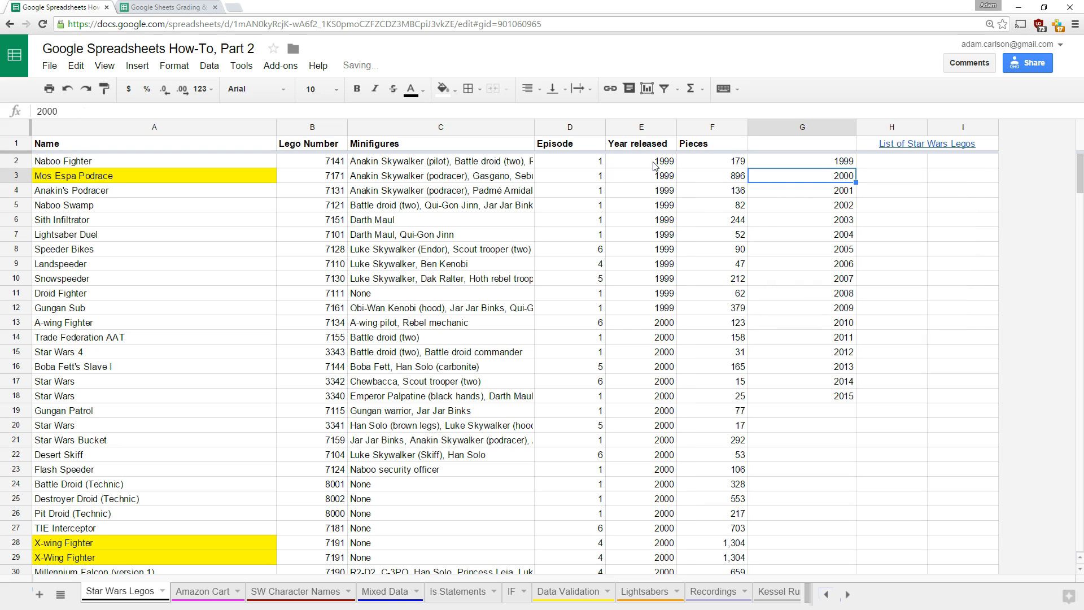
- Select the list of unique years in G2:G18 and check the count of its values
drag(840, 163, 840, 396)
click(1040, 595)
click(1040, 596)
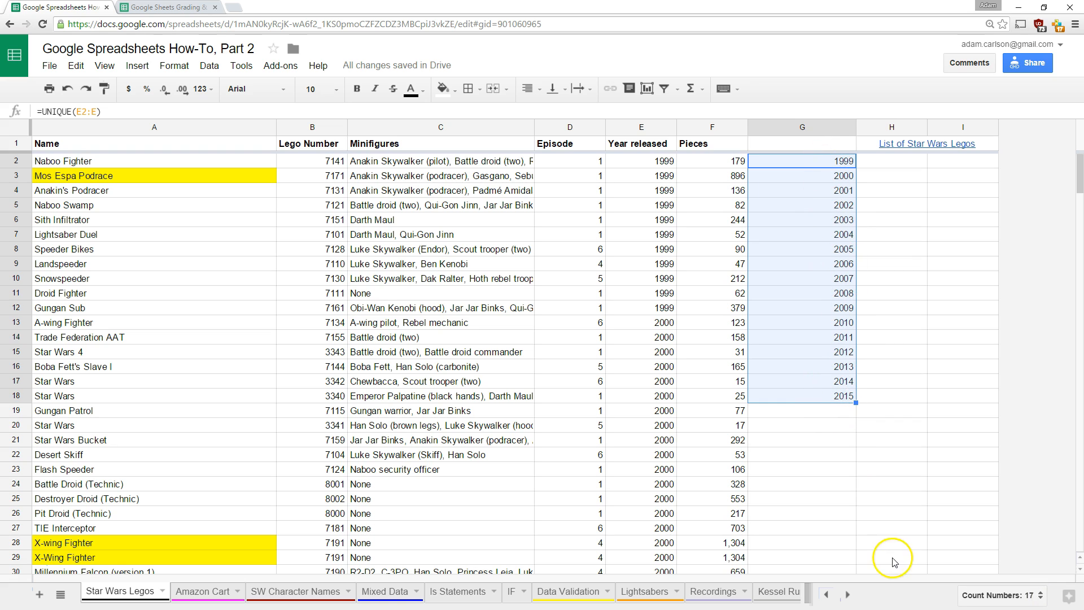
click(846, 425)
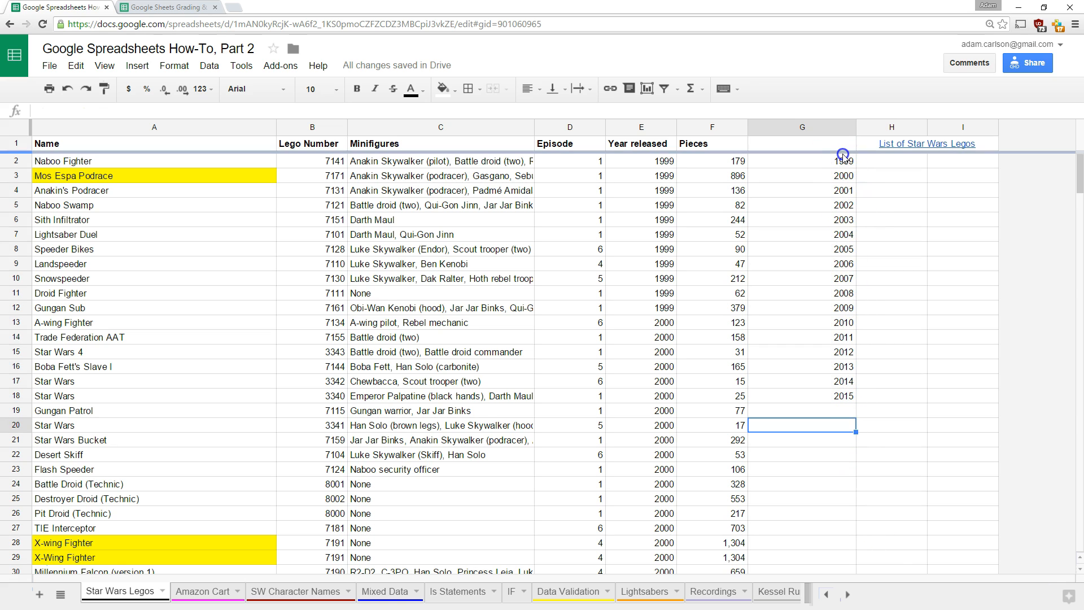
drag(843, 162, 842, 397)
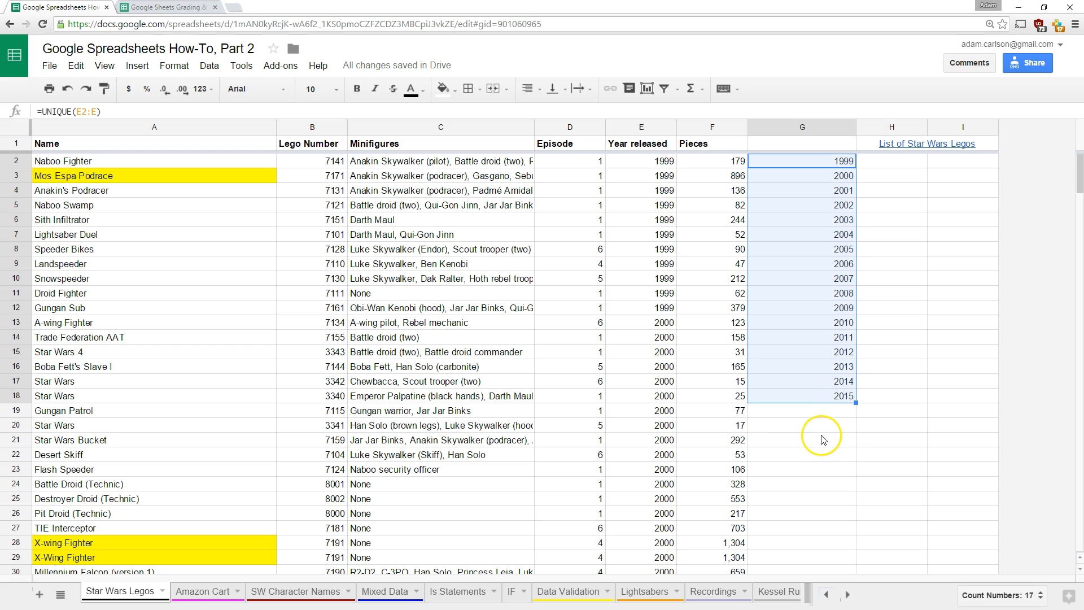
- Change the formula in G2 to =UNIQUE(F2:F) to list the distinct values of the Pieces column
click(115, 110)
click(97, 112)
click(81, 111)
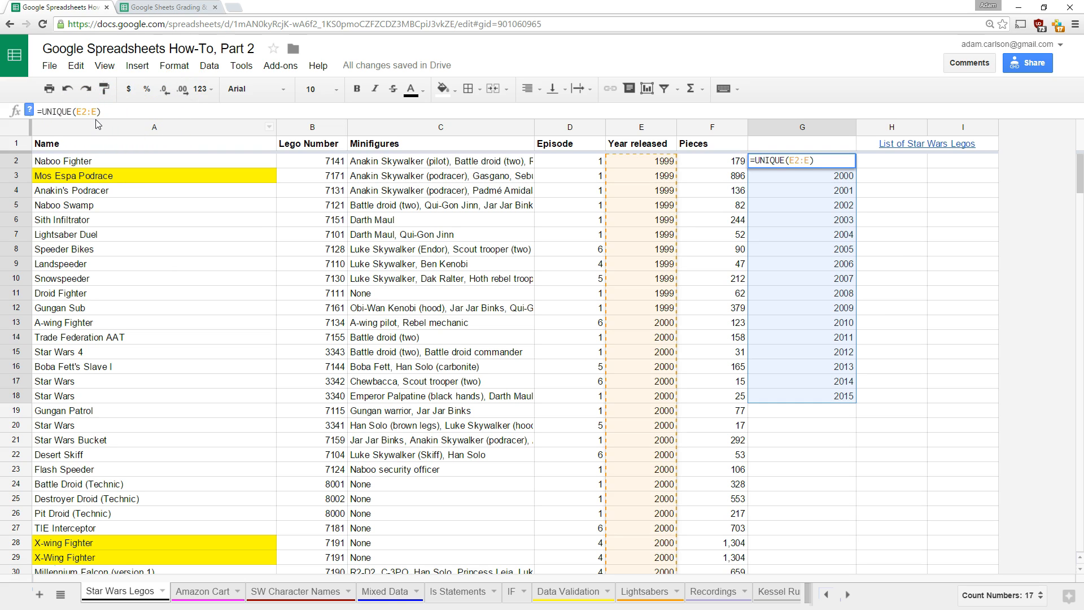
text(F)
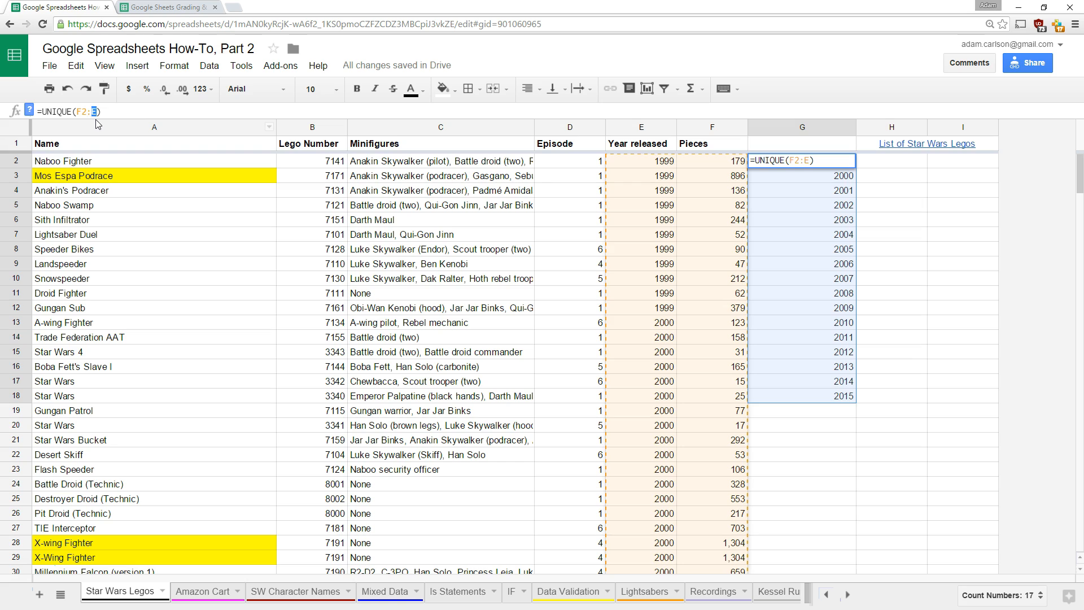
text(F)
key(Return)
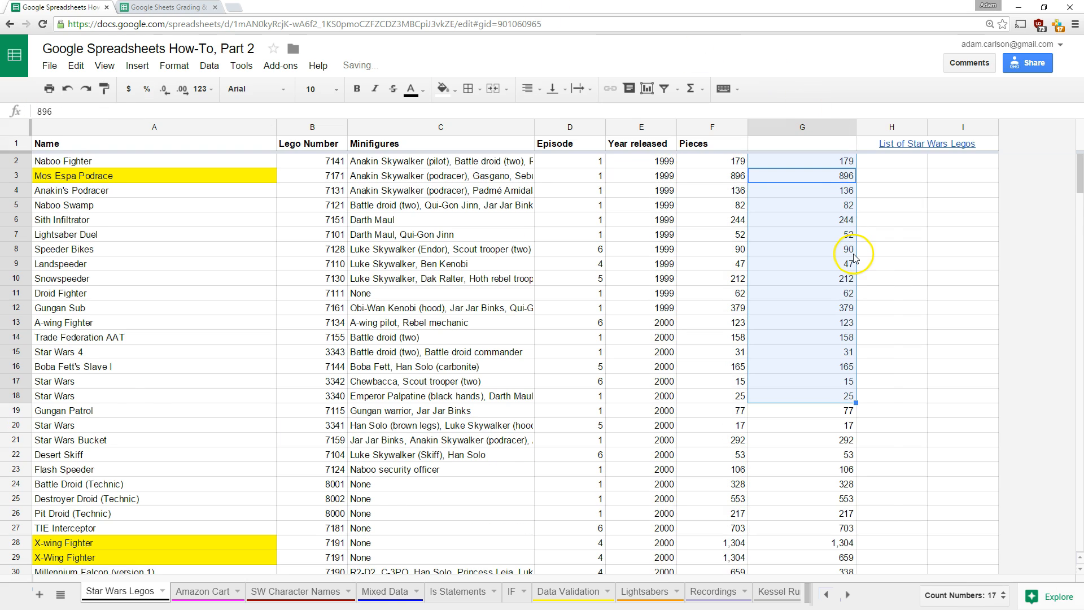
- Look through the unique piece values in column G and undo the switch to the Pieces column
scroll(784, 242, down, 11)
drag(1079, 236, 1073, 173)
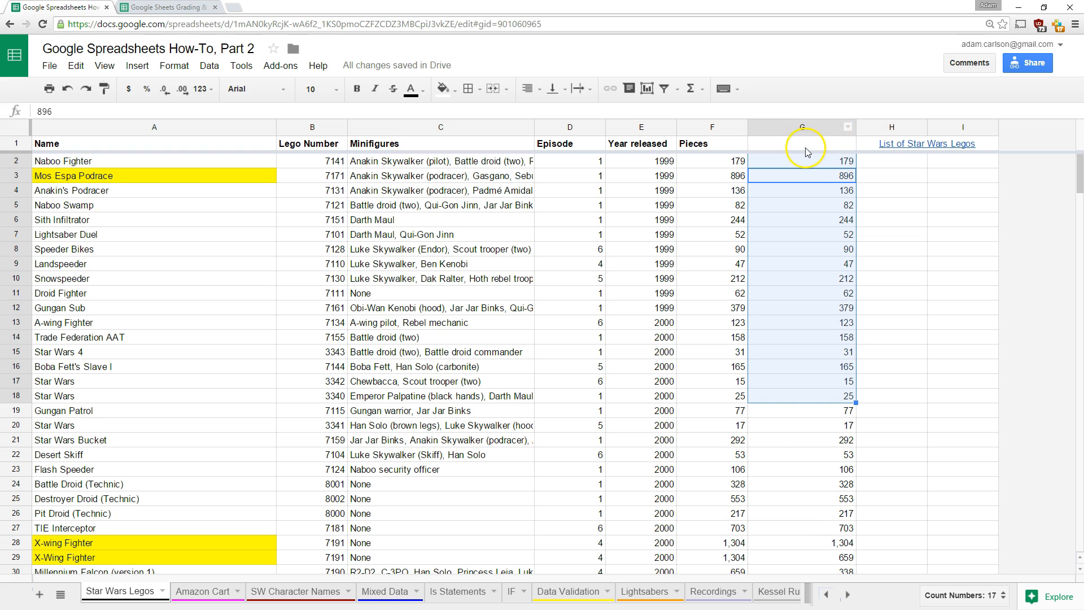
key(ctrl+z)
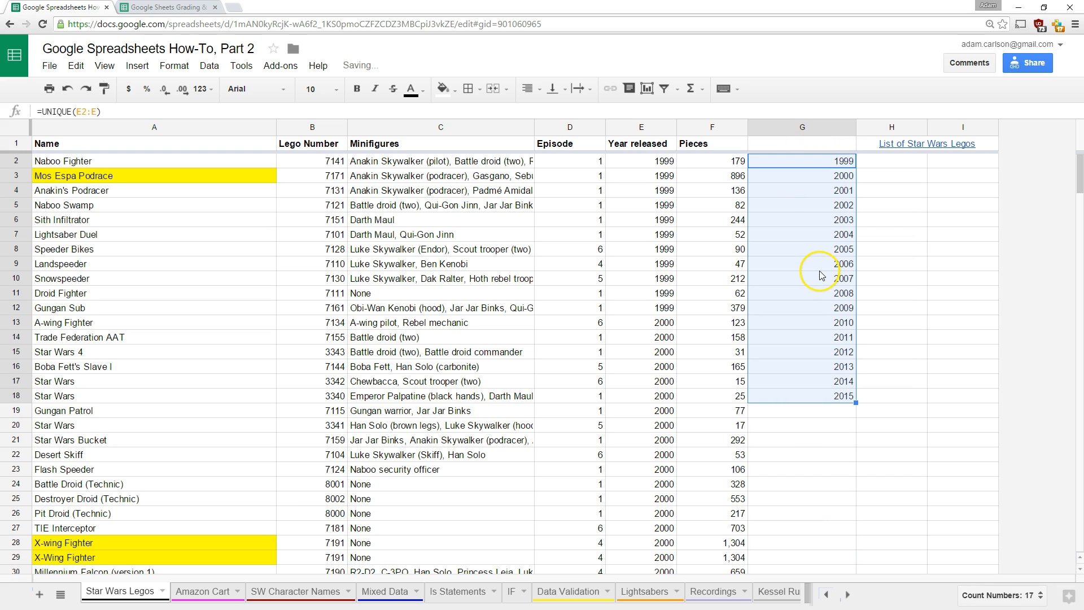
- Select part of the unique-year list in column G, and delete the UNIQUE formula from G2
click(885, 209)
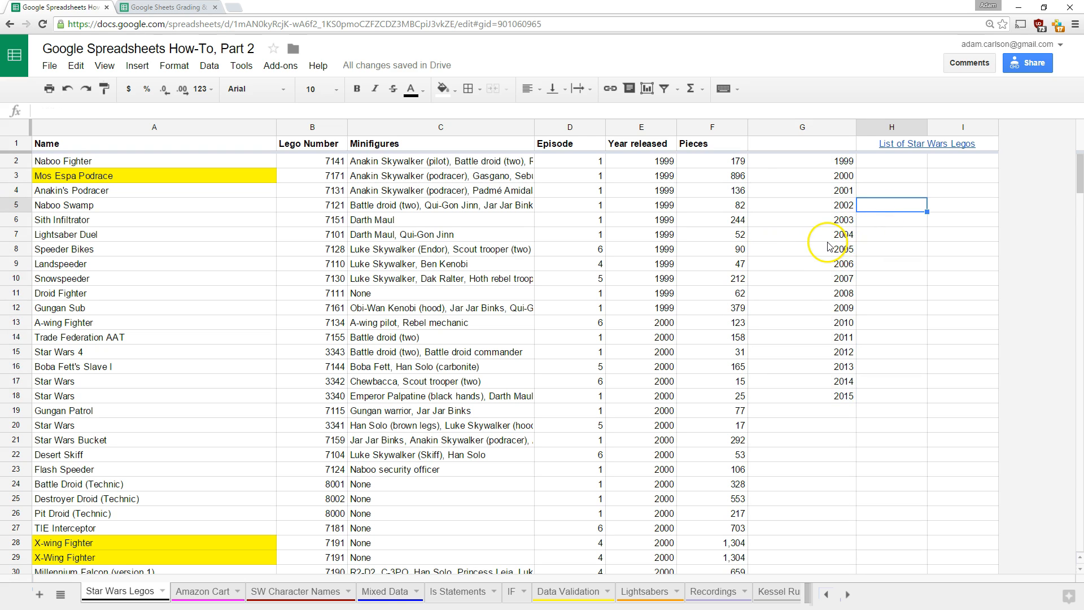
key(ctrl+grave)
click(807, 161)
key(ctrl+grave)
drag(840, 232, 827, 359)
click(836, 161)
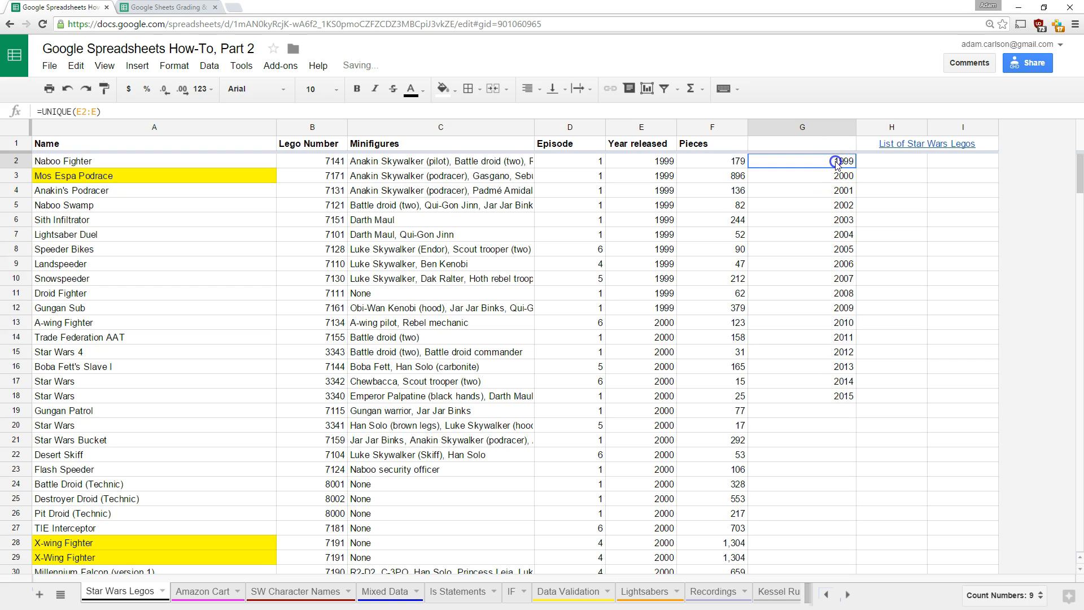
key(Delete)
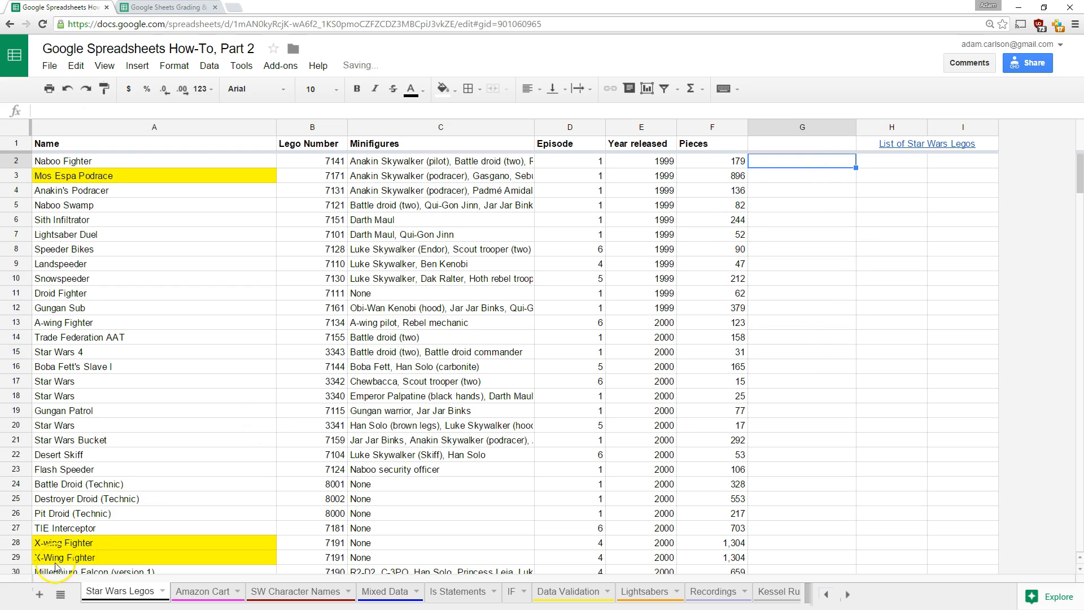